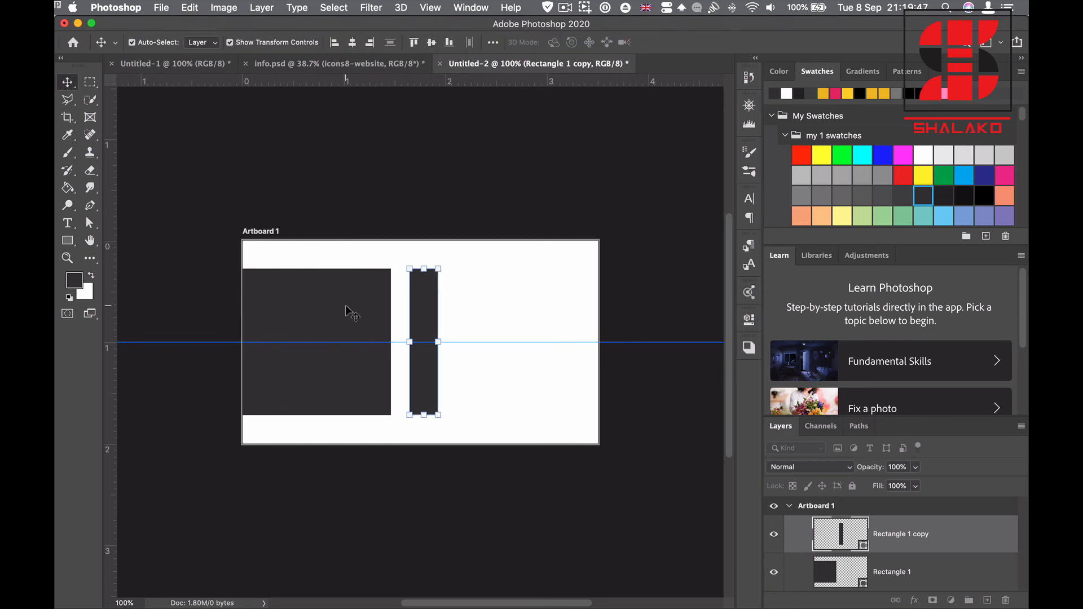
# Try to add an anchor point where the large rectangle's right edge meets the horizontal guide
pyautogui.click(346, 304)
pyautogui.press('p')
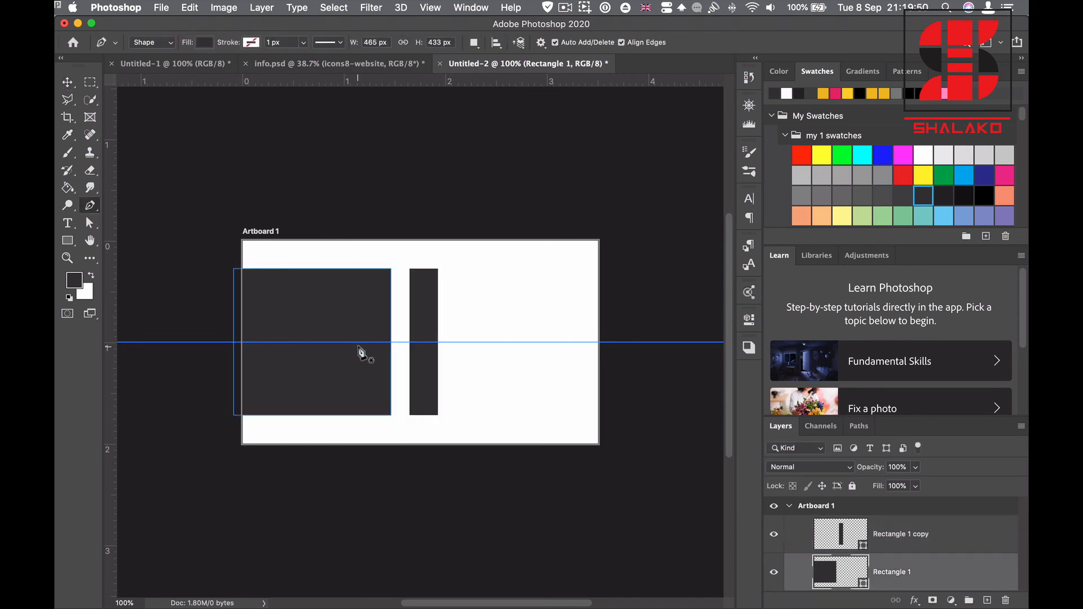
pyautogui.click(392, 343)
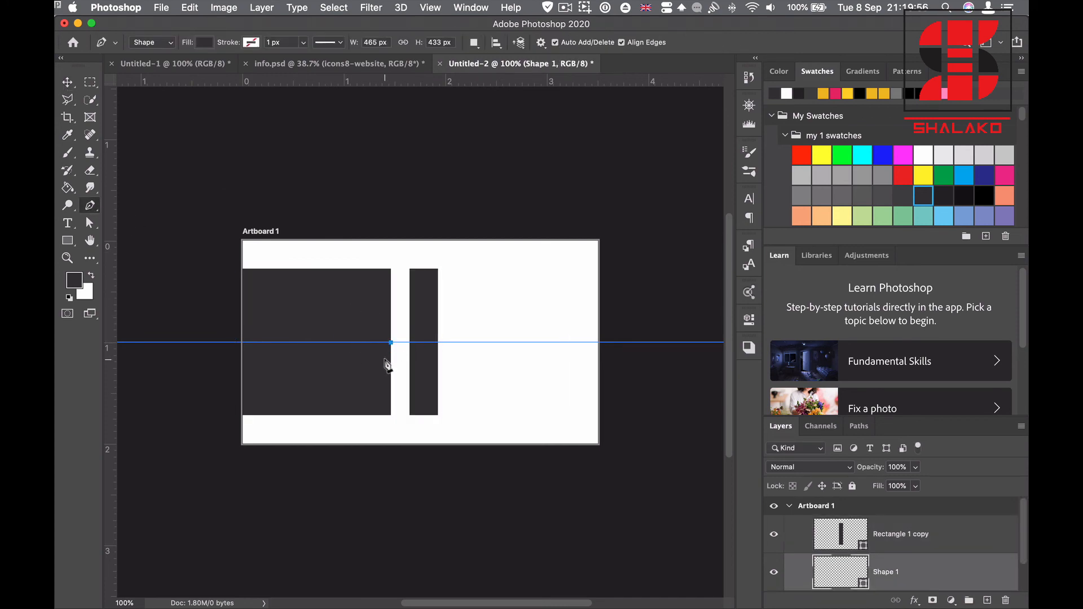
# Select both dark rectangles and try to pick their edges at the horizontal guide for point editing
pyautogui.click(68, 83)
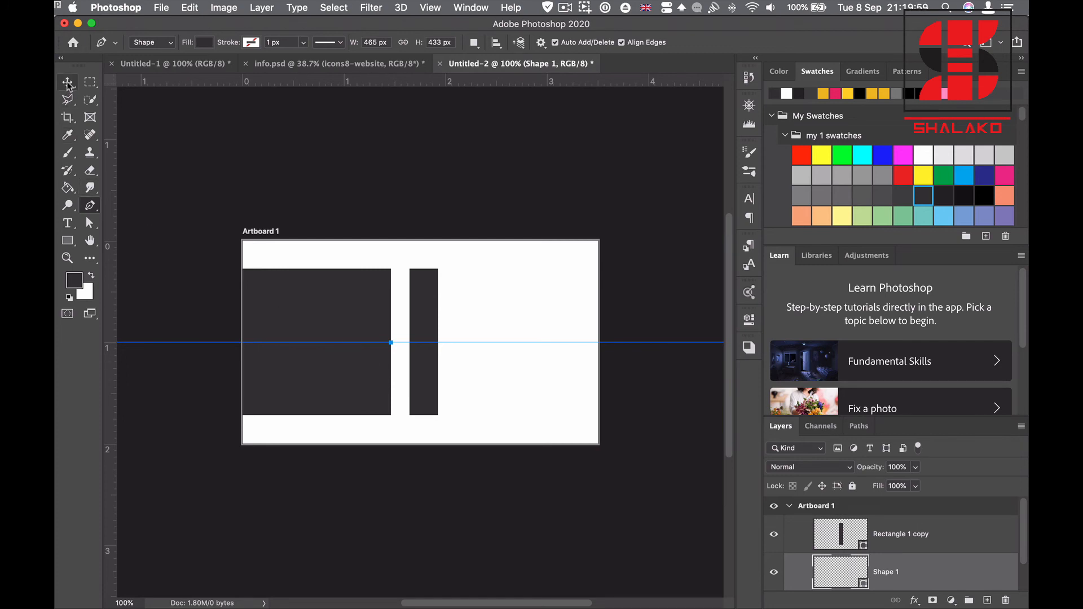
pyautogui.click(299, 294)
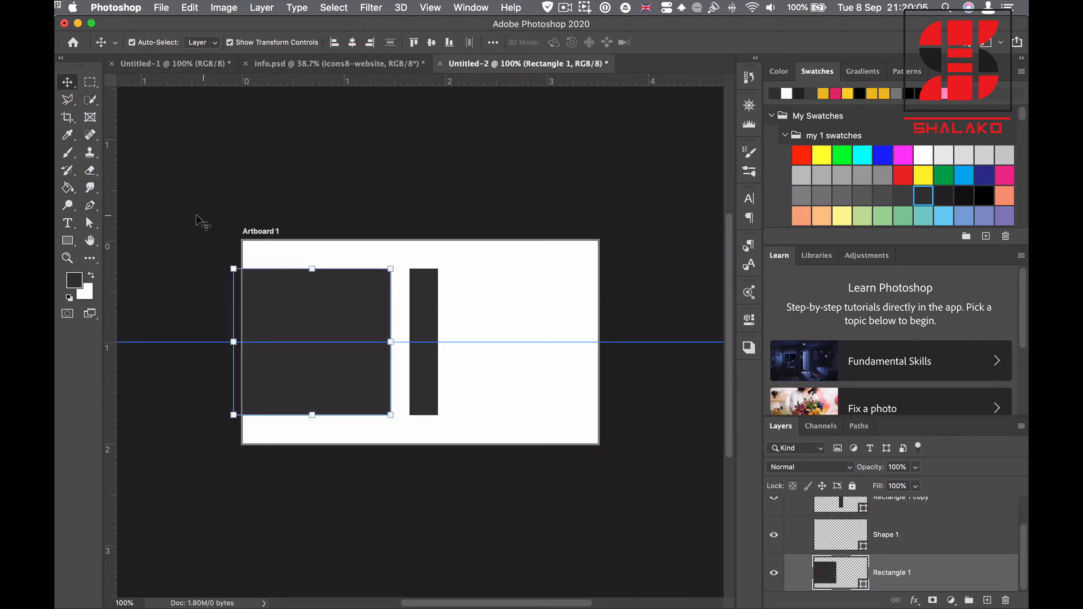
pyautogui.keyDown('shift'); pyautogui.click(422, 324); pyautogui.keyUp('shift')
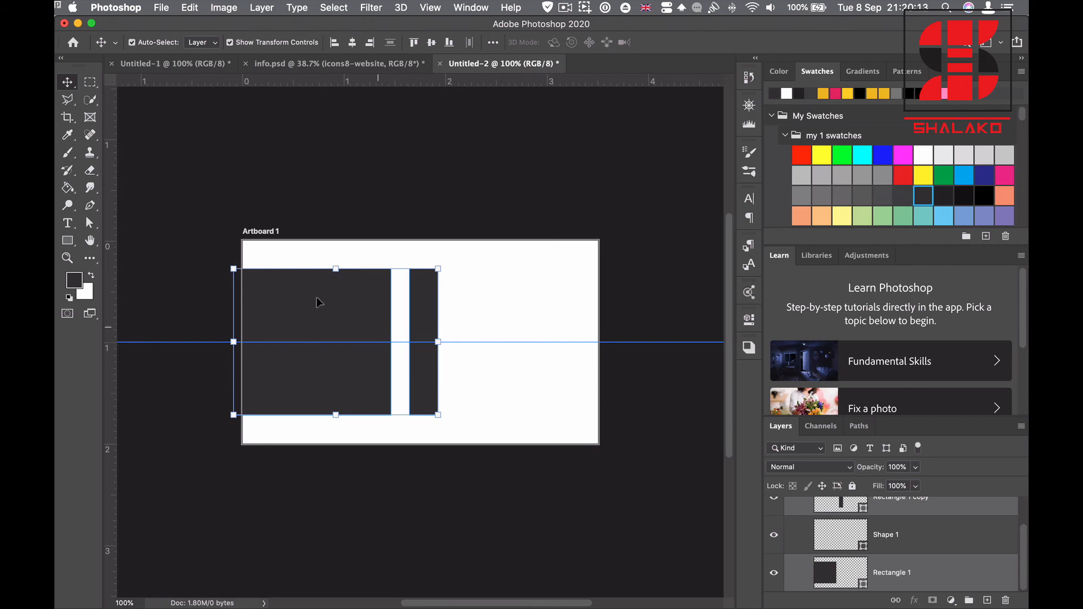
pyautogui.click(89, 223)
pyautogui.click(394, 341)
pyautogui.click(390, 334)
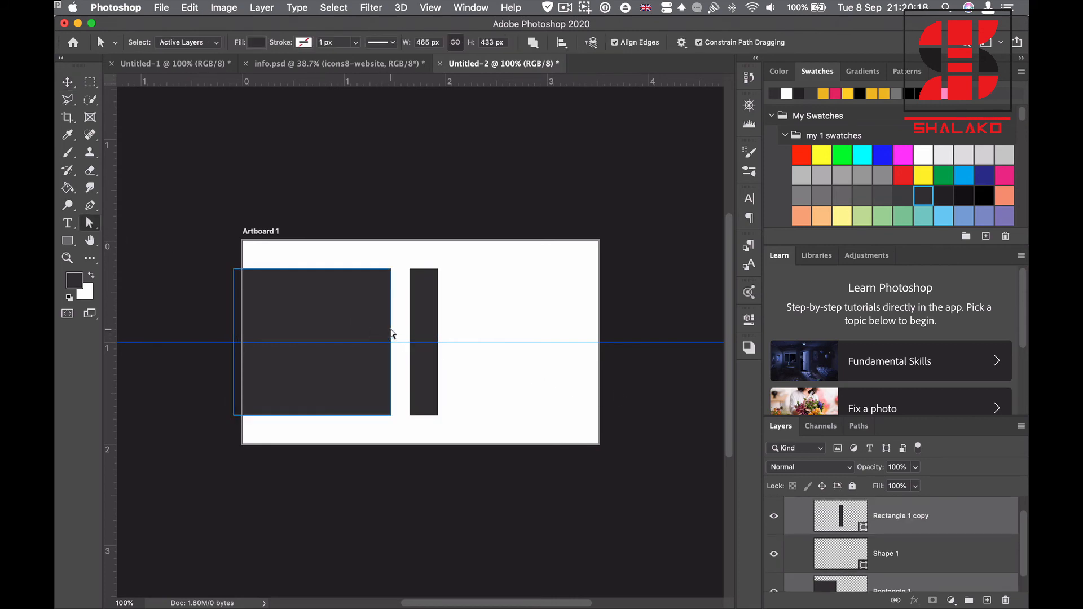
pyautogui.click(391, 346)
pyautogui.click(430, 340)
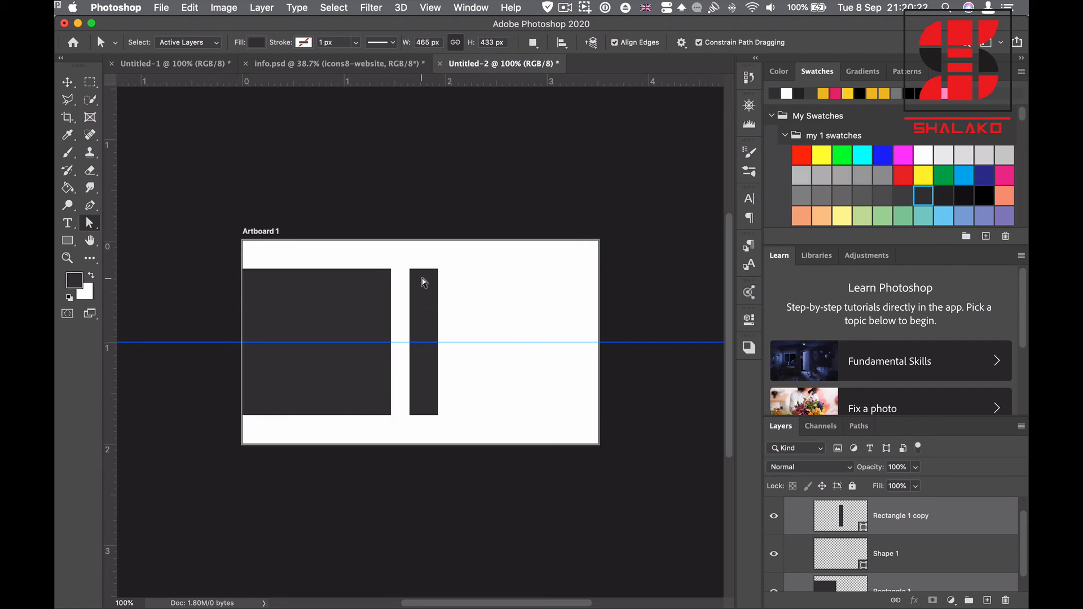
# Add anchor points on both long sides of the narrow rectangle where the horizontal guide crosses it
pyautogui.click(424, 282)
pyautogui.click(90, 207)
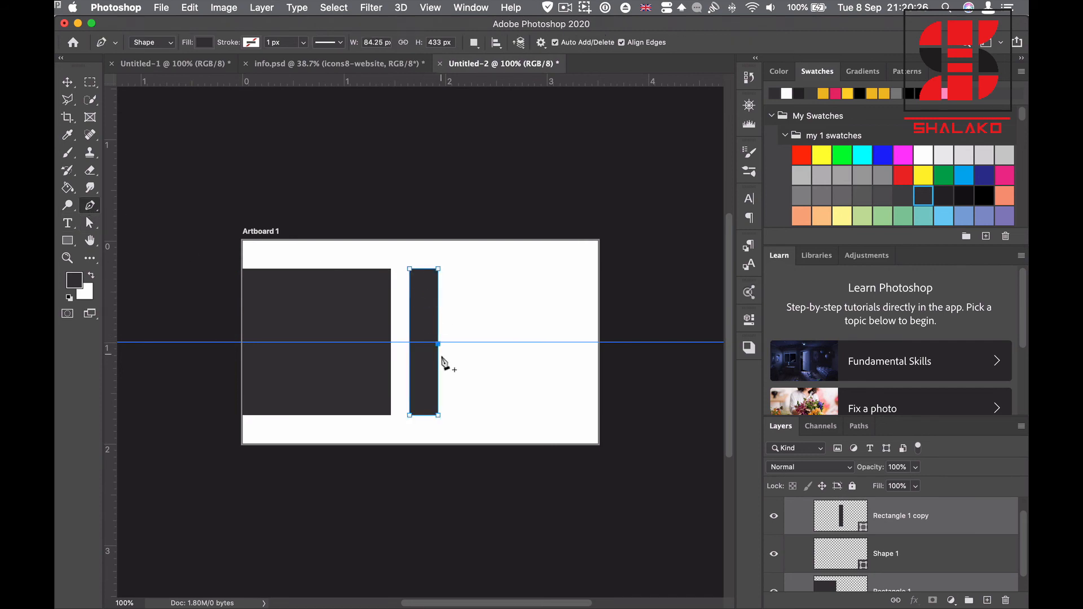
pyautogui.click(410, 341)
# Add an anchor point on the large rectangle's right edge at the guide and convert it to a corner point
pyautogui.click(888, 588)
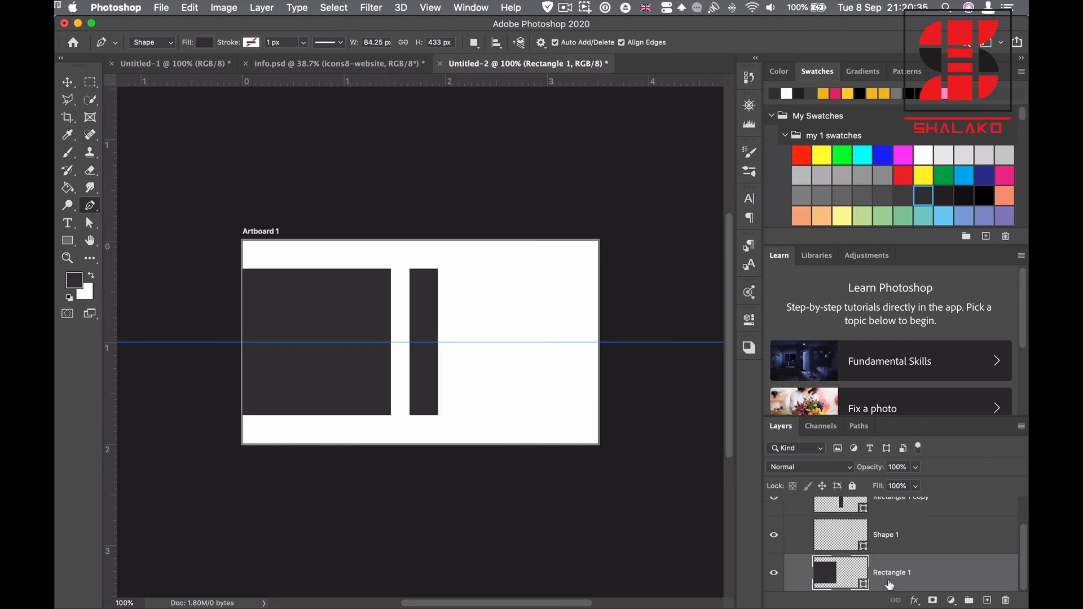
pyautogui.click(91, 223)
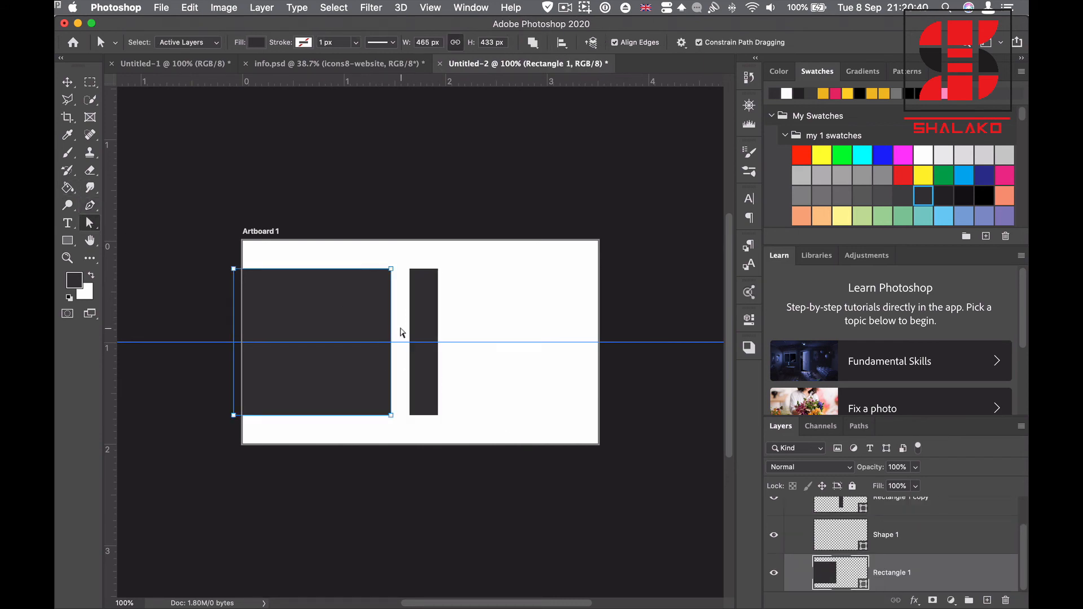
pyautogui.press('p')
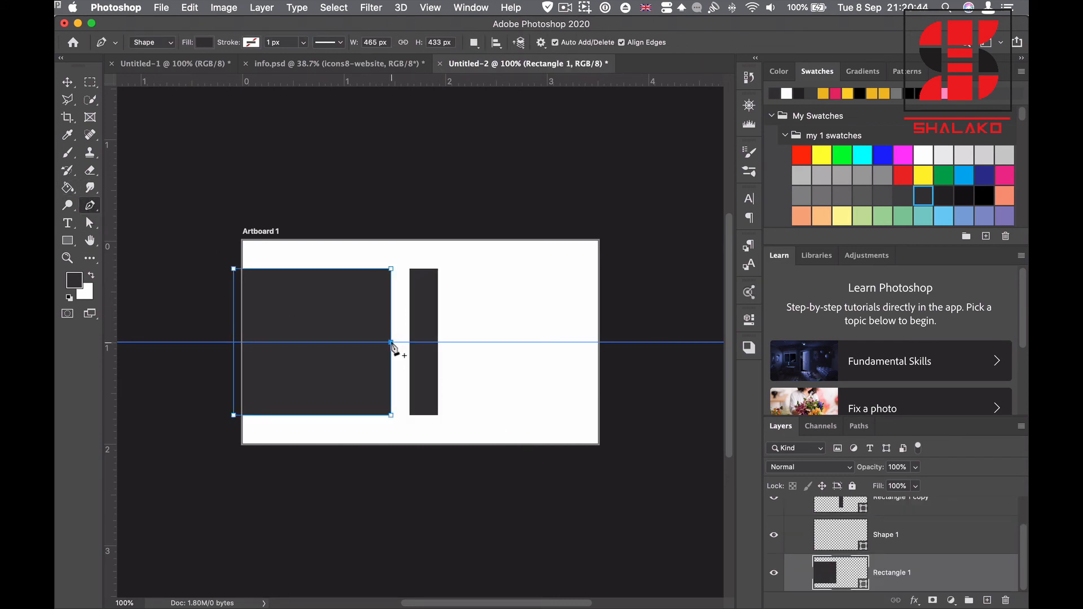
pyautogui.moveTo(90, 205); pyautogui.dragTo(145, 270)
pyautogui.press('v')
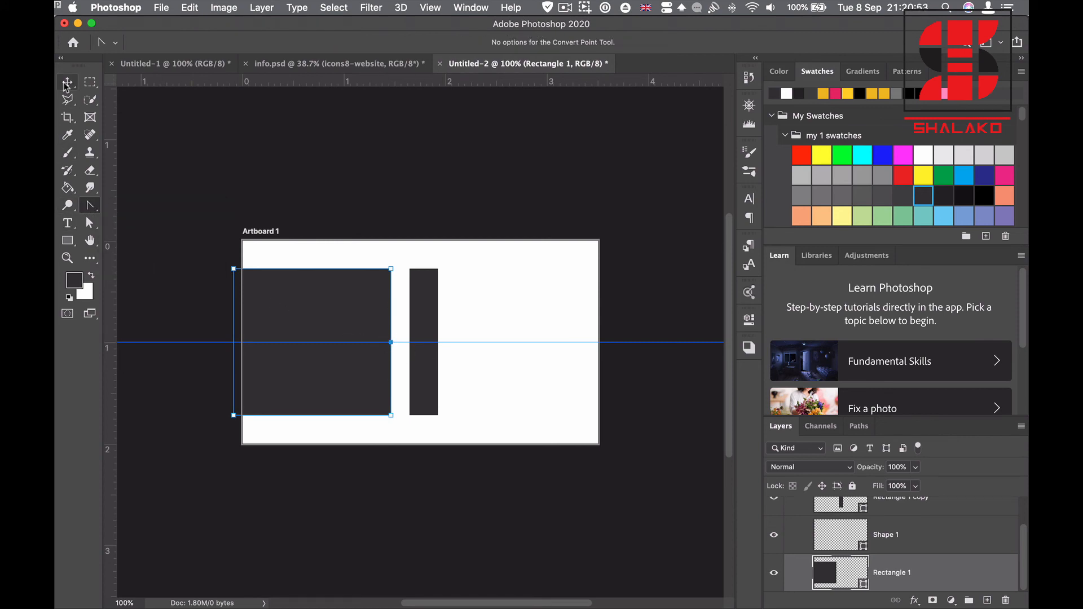
# Convert the two middle anchor points of the narrow rectangle to corner points
pyautogui.click(425, 338)
pyautogui.click(91, 209)
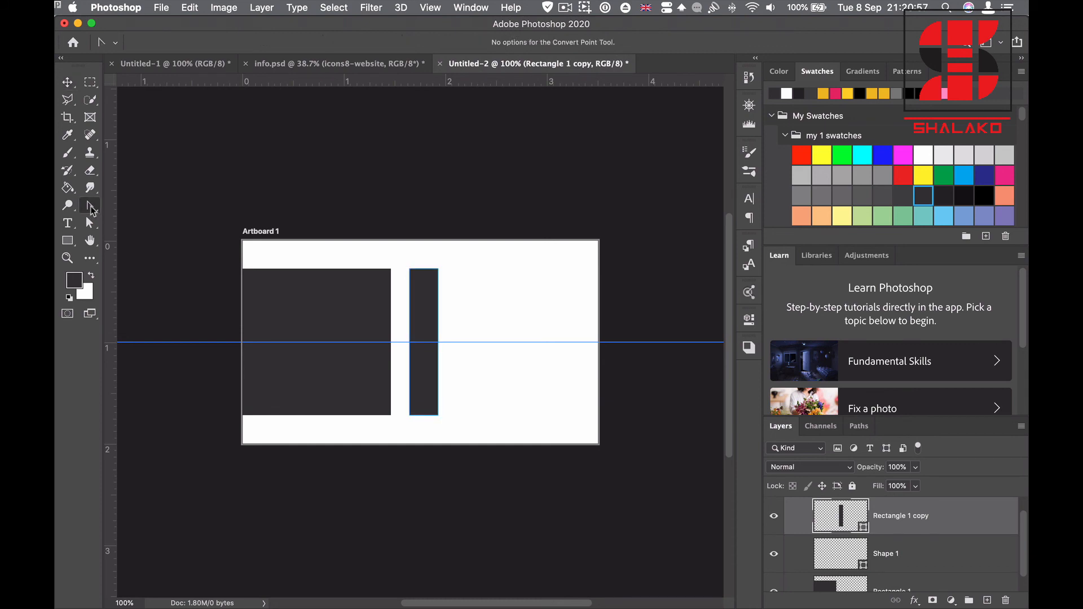
pyautogui.click(90, 223)
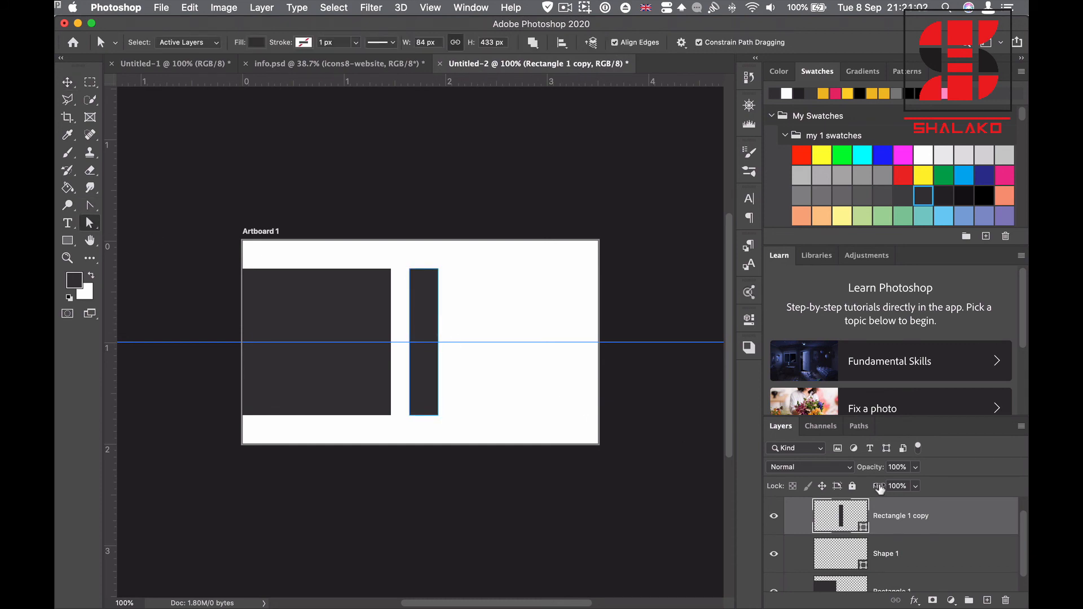
pyautogui.press('Return')
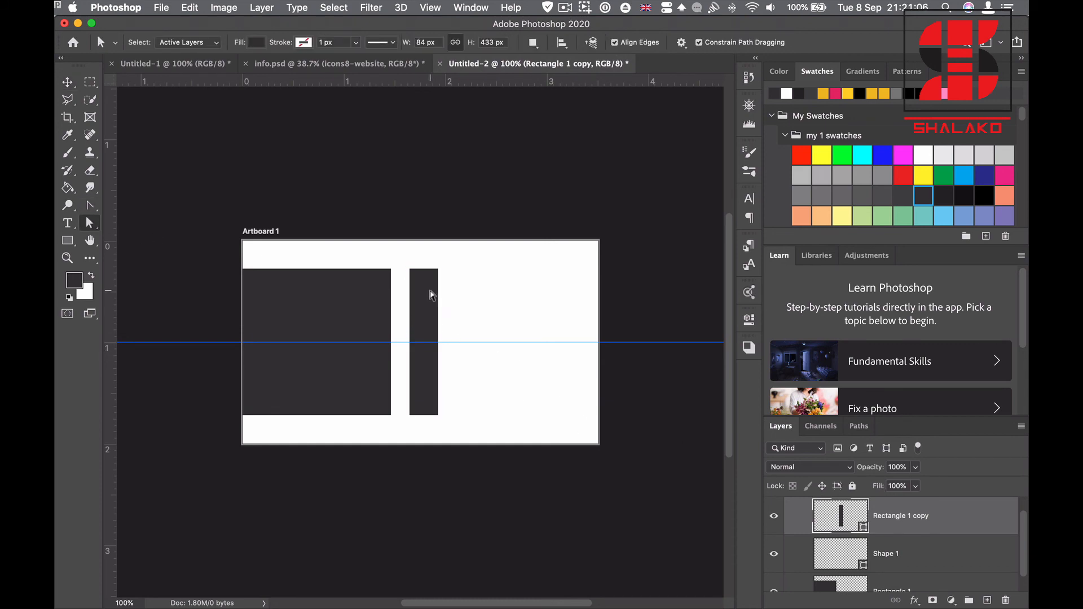
pyautogui.click(430, 294)
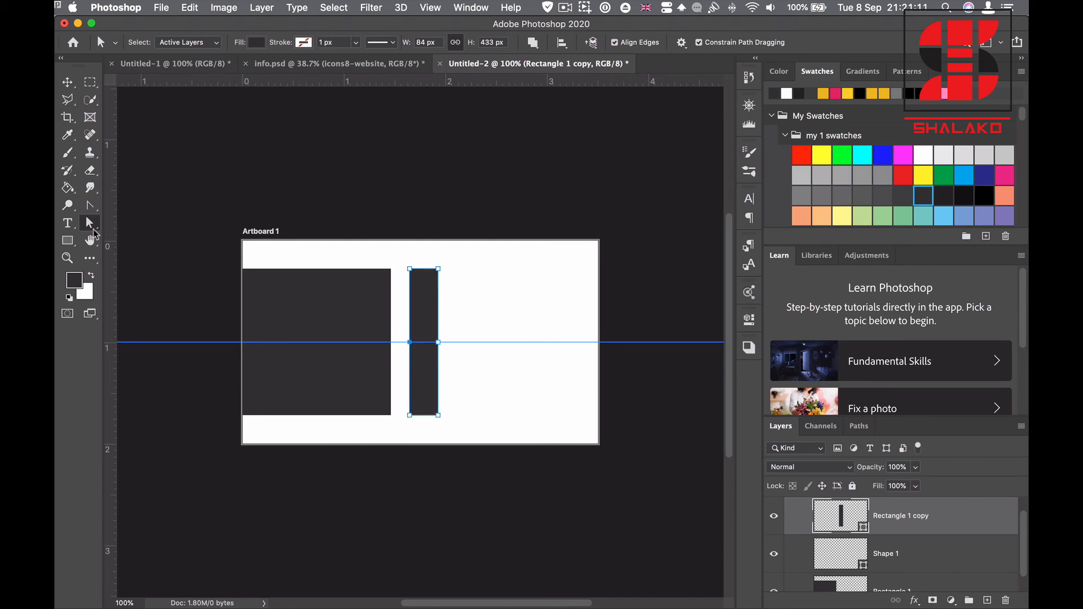
pyautogui.click(92, 208)
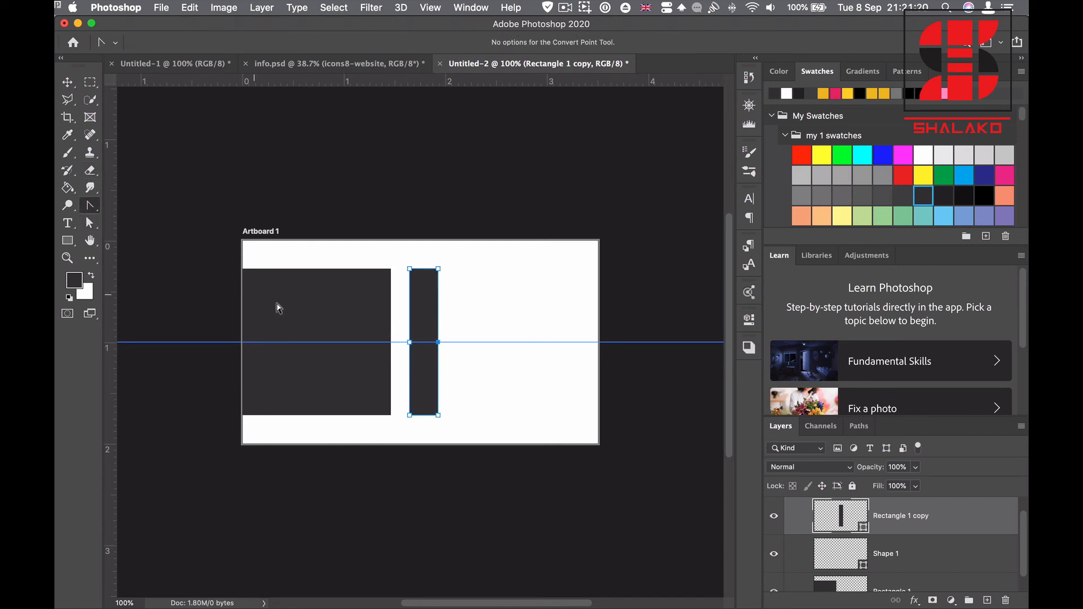
# Shift the three middle anchor points of both rectangles about 0.6 in left together to form parallel left-pointing chevron edges
pyautogui.press('a')
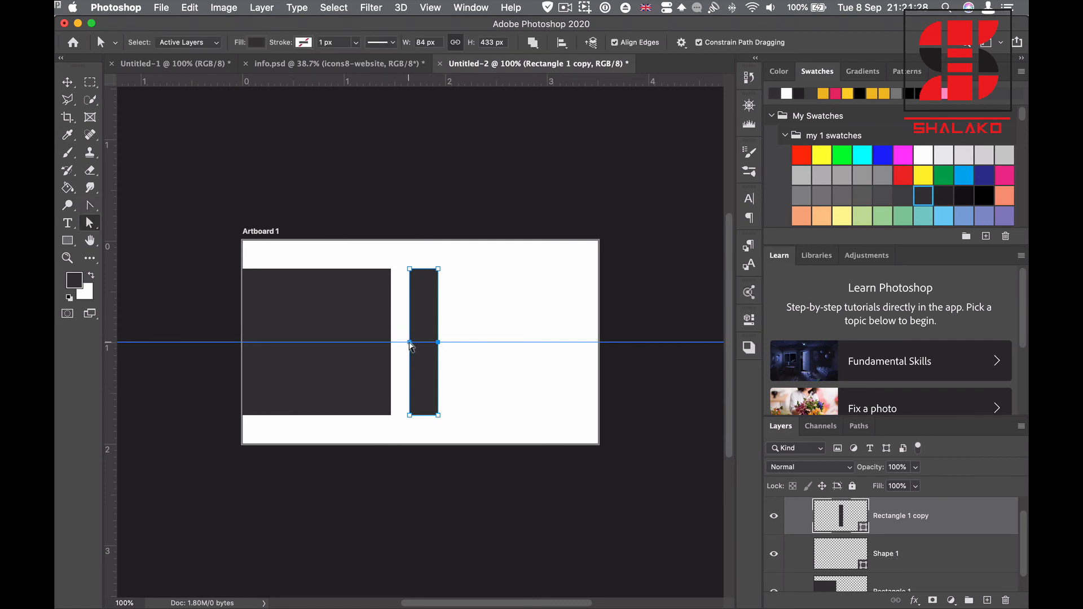
pyautogui.click(860, 584)
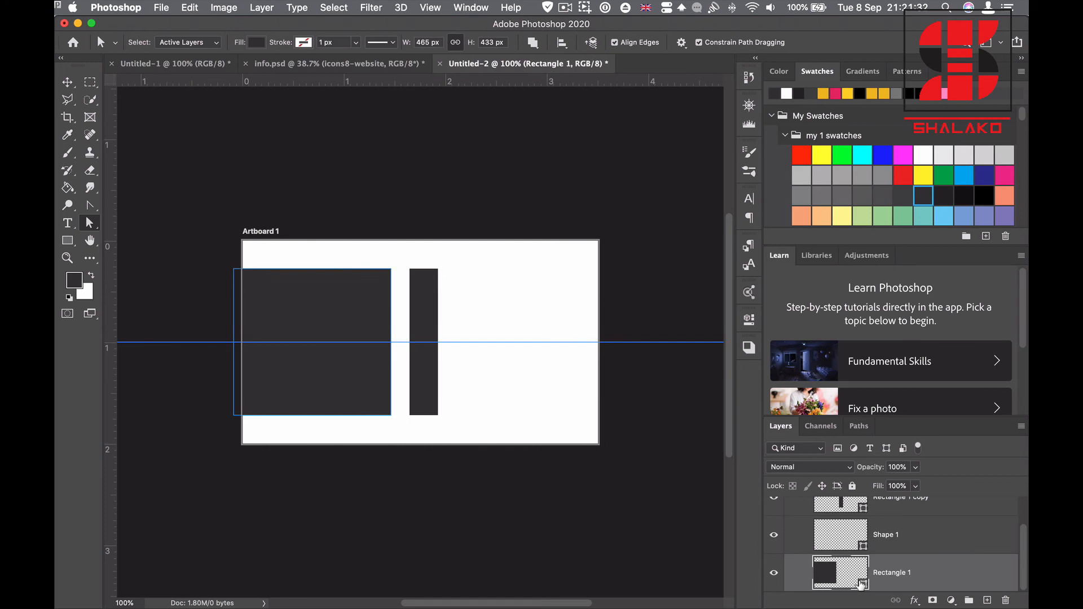
pyautogui.click(390, 342)
pyautogui.keyDown('shift'); pyautogui.click(834, 507); pyautogui.keyUp('shift')
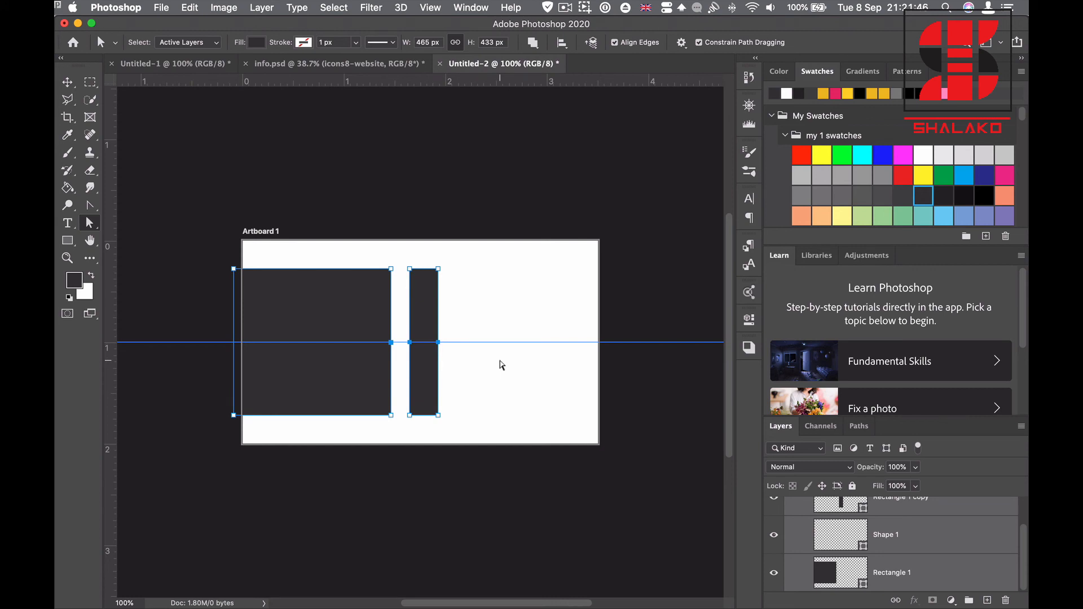
pyautogui.hotkey('shift', 'Left')
pyautogui.hotkey('shift', 'Left')
pyautogui.hotkey('shift', 'Left')
pyautogui.hotkey('shift', 'Left')
pyautogui.hotkey('shift', 'Left')
pyautogui.hotkey('shift', 'Left')
pyautogui.hotkey('shift', 'Left')
pyautogui.hotkey('shift', 'Left')
pyautogui.hotkey('shift', 'Left')
pyautogui.hotkey('shift', 'Left')
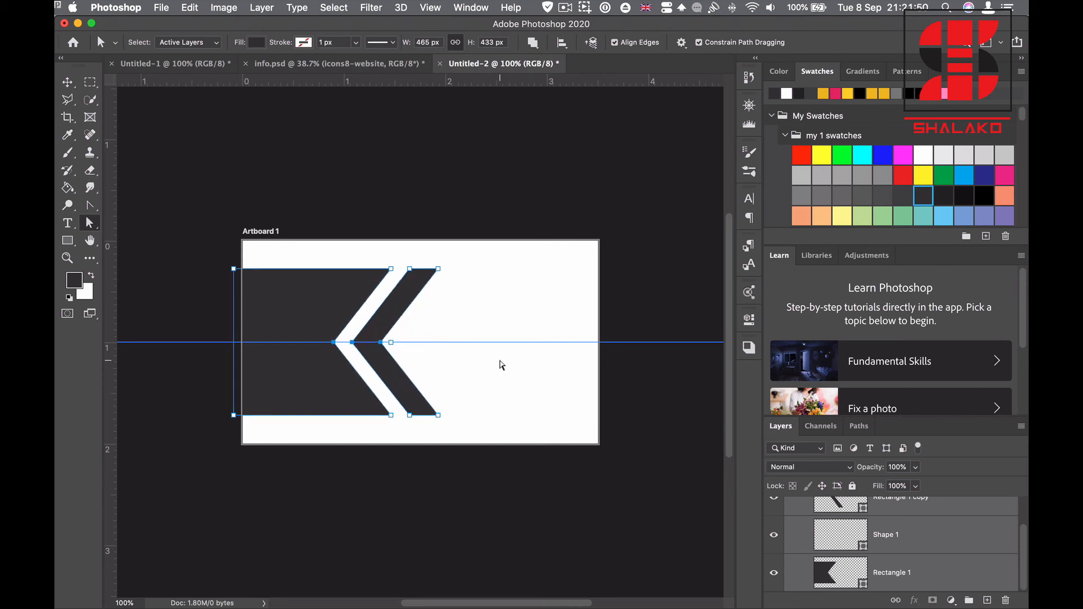
pyautogui.hotkey('shift', 'Left')
pyautogui.hotkey('shift', 'Right')
pyautogui.hotkey('shift', 'Right')
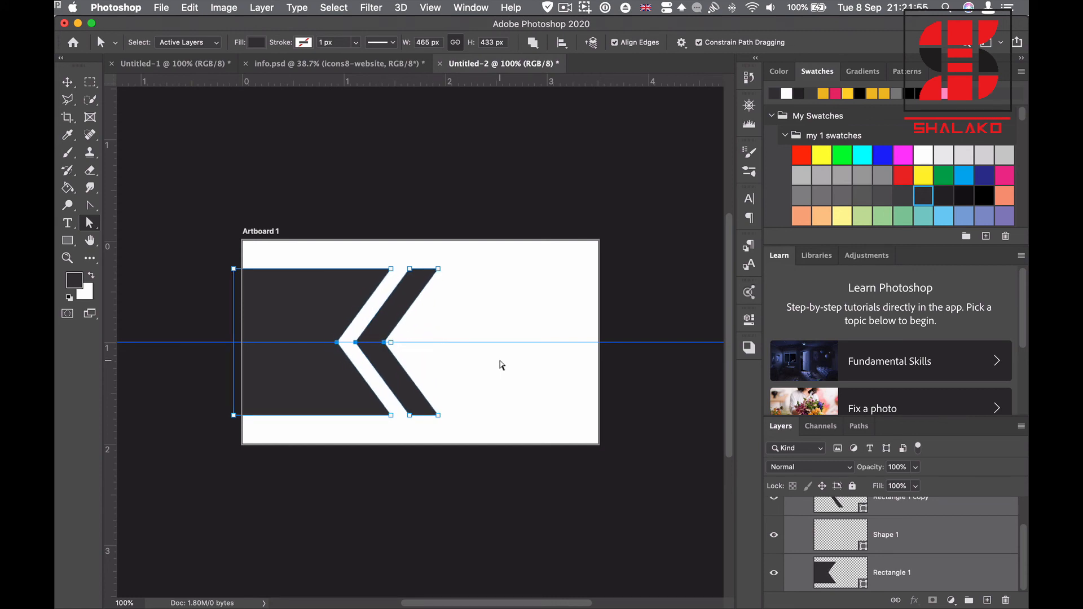
pyautogui.hotkey('shift', 'Left')
pyautogui.hotkey('shift', 'Left')
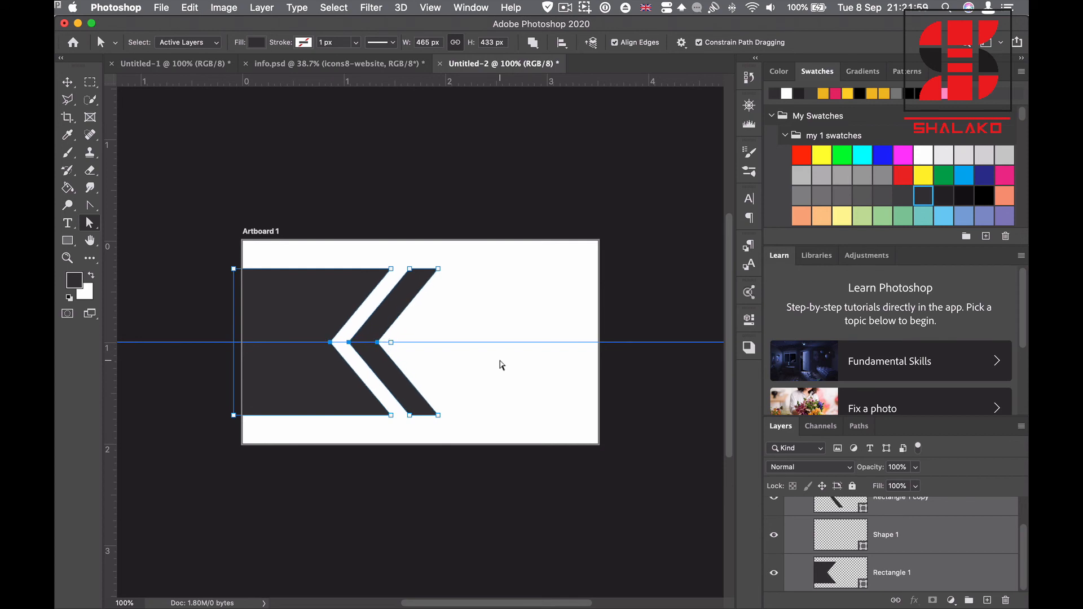
# Remove the horizontal guide from the artboard and deselect the shapes
pyautogui.click(73, 83)
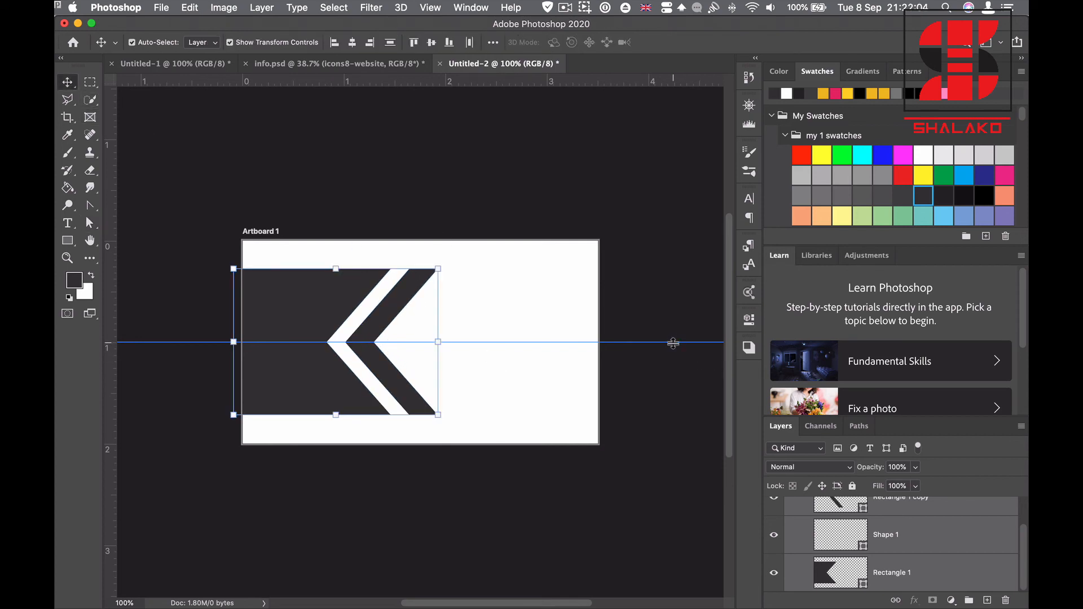
pyautogui.moveTo(672, 342); pyautogui.dragTo(608, 82)
pyautogui.click(518, 214)
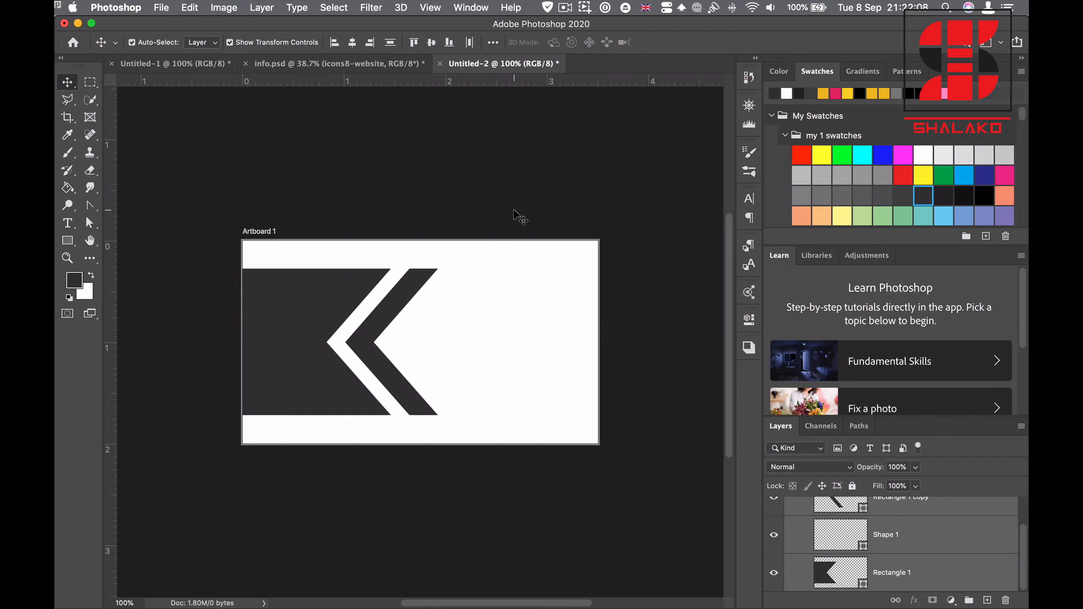
# Move the narrow chevron about 2 in horizontally to the right so it extends past the artboard's right edge
pyautogui.click(367, 343)
pyautogui.hotkey('shift', 'Right')
pyautogui.hotkey('shift', 'Right')
pyautogui.hotkey('shift', 'Right')
pyautogui.hotkey('shift', 'Right')
pyautogui.hotkey('shift', 'Right')
pyautogui.hotkey('shift', 'Right')
pyautogui.hotkey('shift', 'Right')
pyautogui.hotkey('shift', 'Right')
pyautogui.hotkey('shift', 'Right')
pyautogui.hotkey('shift', 'Right')
pyautogui.hotkey('shift', 'Right')
pyautogui.hotkey('shift', 'Right')
pyautogui.hotkey('shift', 'Right')
pyautogui.hotkey('shift', 'Right')
pyautogui.hotkey('shift', 'Right')
pyautogui.hotkey('shift', 'Right')
pyautogui.hotkey('shift', 'Right')
pyautogui.hotkey('shift', 'Right')
pyautogui.hotkey('shift', 'Right')
pyautogui.hotkey('shift', 'Right')
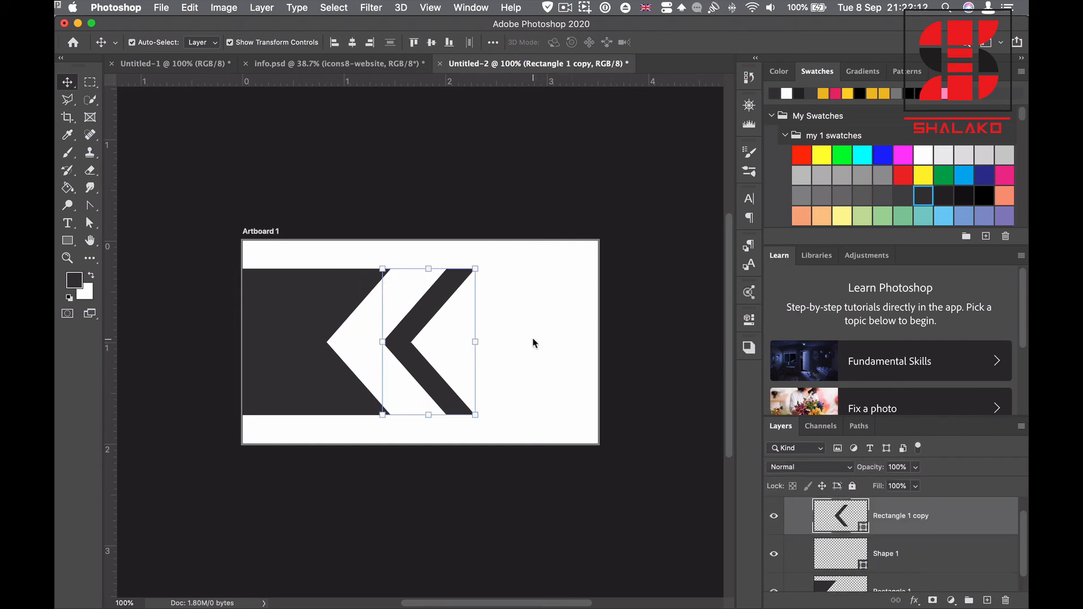
pyautogui.hotkey('shift', 'Right')
pyautogui.hotkey('shift', 'Right')
pyautogui.hotkey('shift', 'Right')
pyautogui.hotkey('shift', 'Right')
pyautogui.hotkey('shift', 'Right')
pyautogui.hotkey('shift', 'Right')
pyautogui.hotkey('shift', 'Right')
pyautogui.hotkey('shift', 'Right')
pyautogui.hotkey('shift', 'Right')
pyautogui.hotkey('shift', 'Right')
pyautogui.hotkey('shift', 'Right')
pyautogui.hotkey('shift', 'Right')
pyautogui.hotkey('shift', 'Right')
pyautogui.hotkey('shift', 'Right')
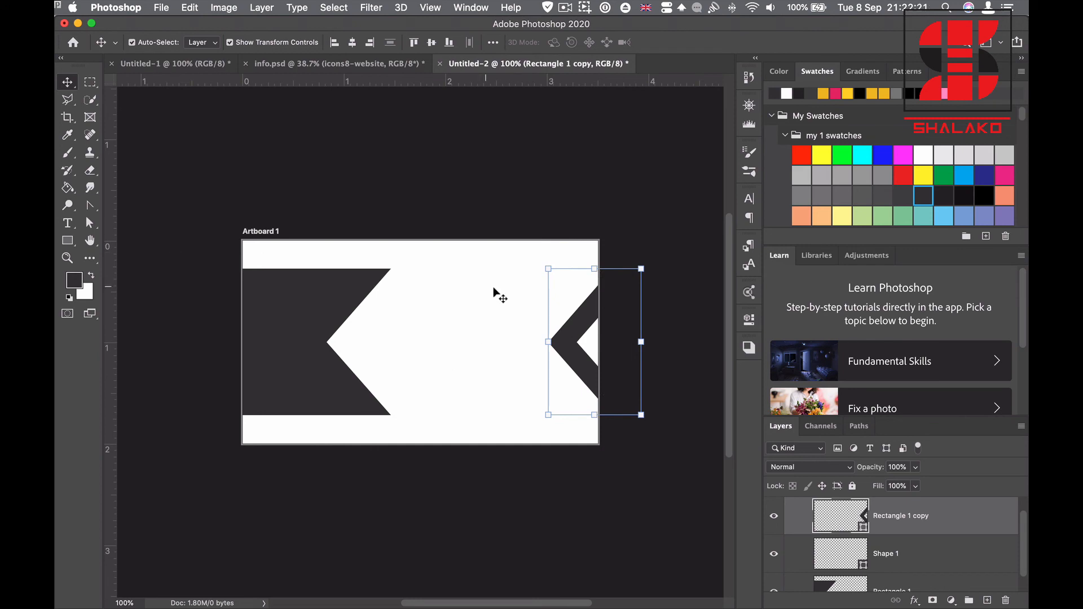
# Nudge the large notched shape slightly right so its left side lines up with the artboard's left edge
pyautogui.click(305, 328)
pyautogui.hotkey('shift', 'Right')
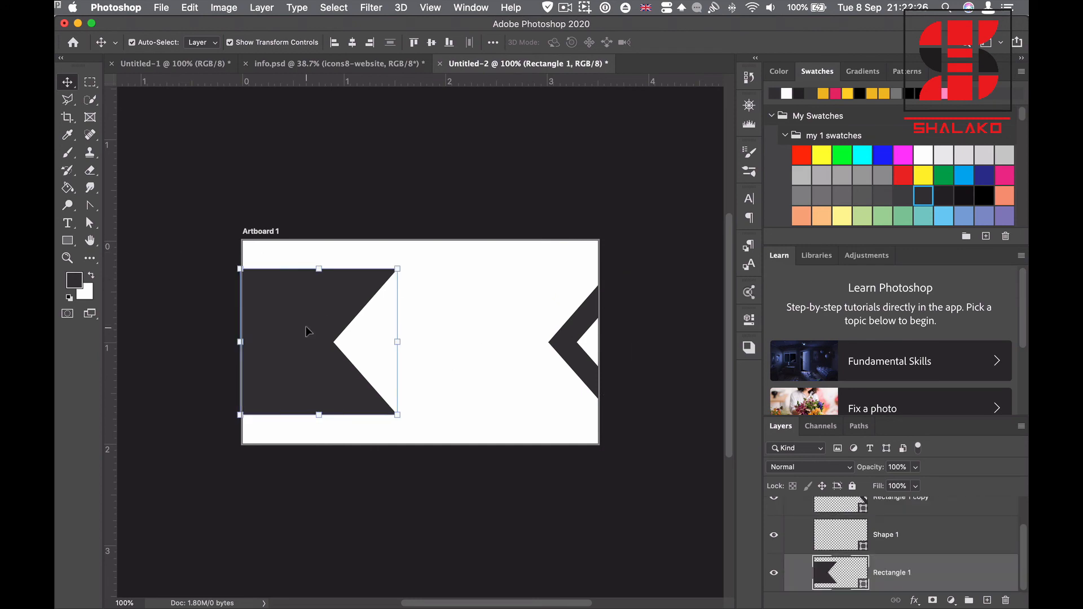
pyautogui.click(617, 470)
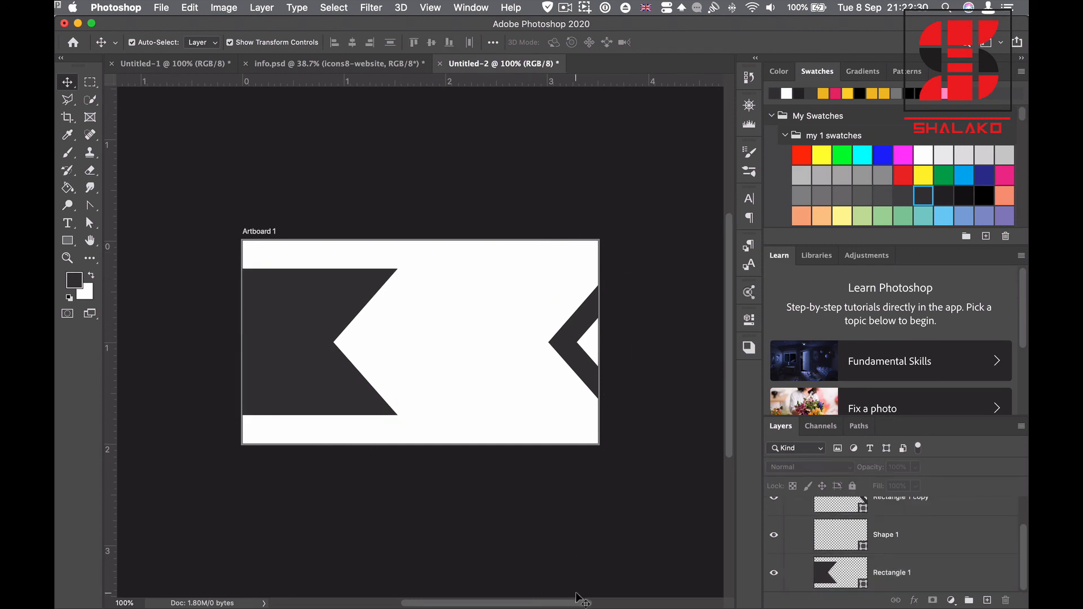
# Fill the large notched shape with the gold linear gradient at 90 degrees
pyautogui.click(285, 322)
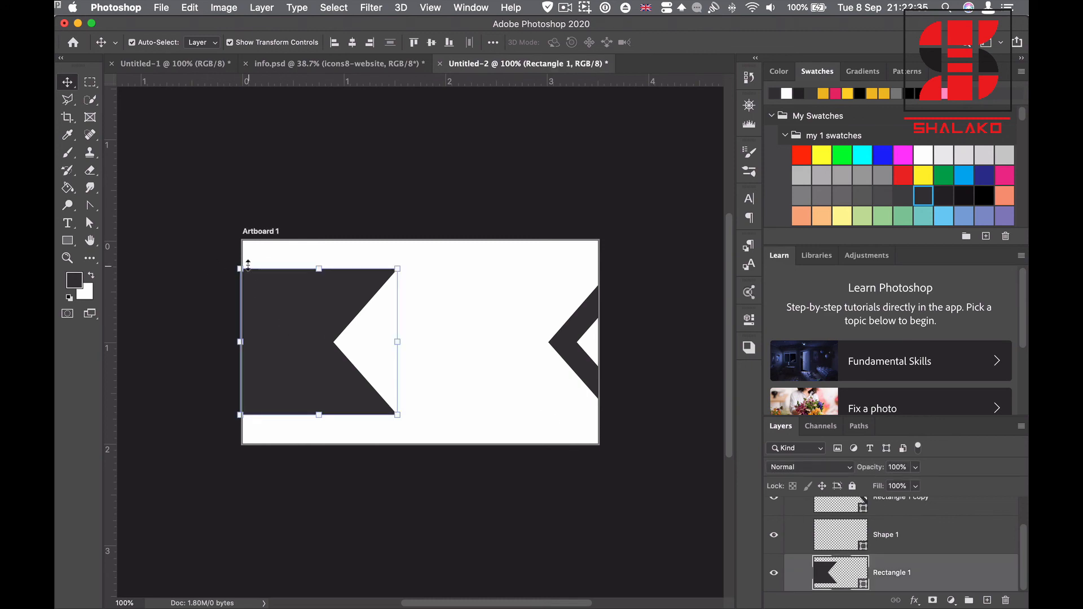
pyautogui.click(89, 223)
pyautogui.click(256, 43)
pyautogui.click(173, 69)
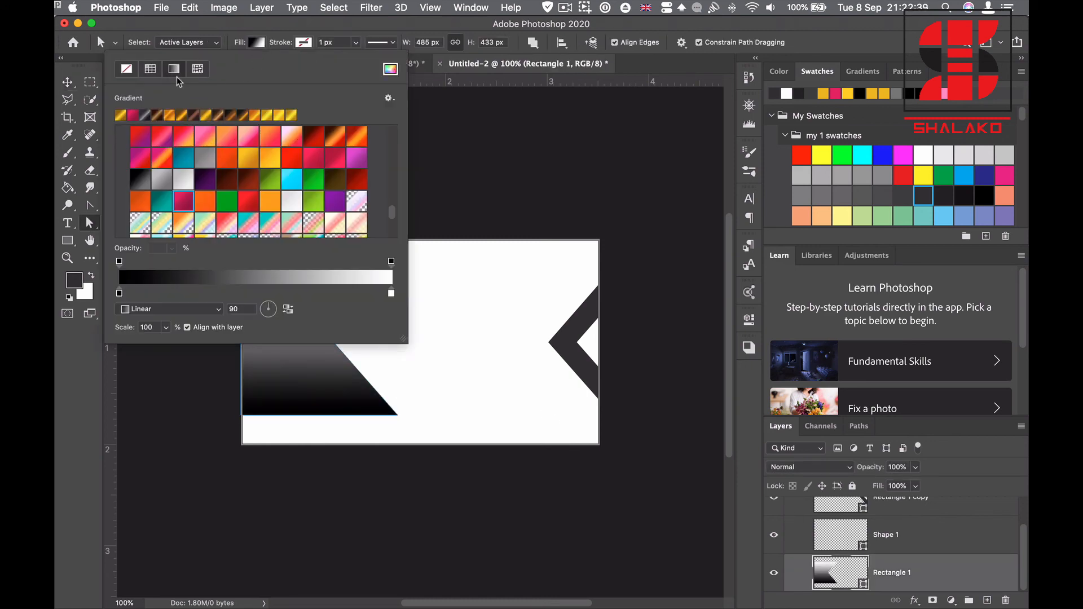
pyautogui.click(121, 115)
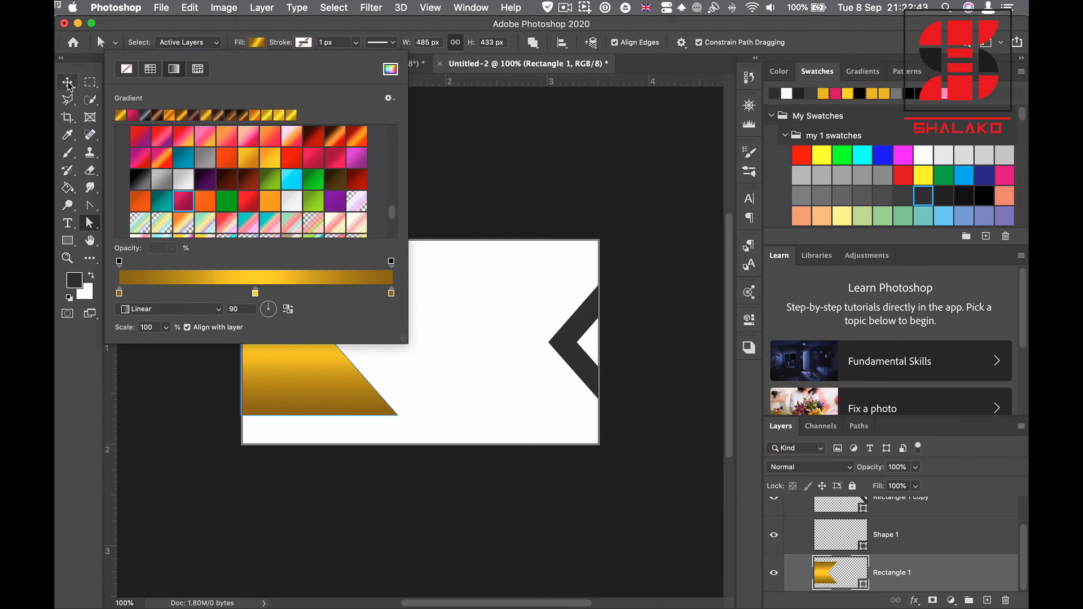
# Fill the narrow chevron at the artboard's right edge with the same gold gradient
pyautogui.click(67, 81)
pyautogui.click(584, 356)
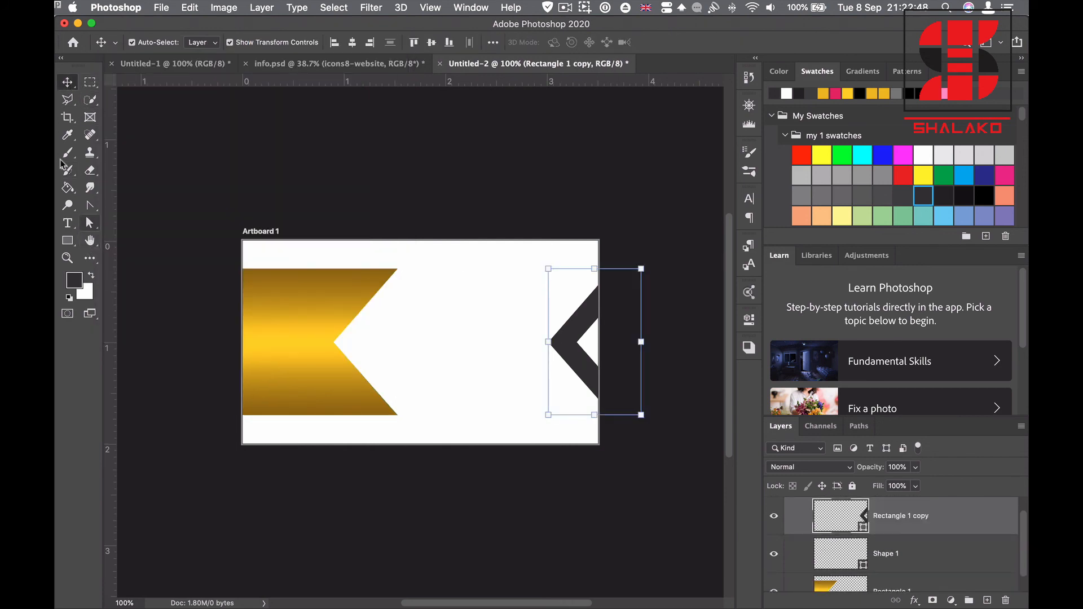
pyautogui.click(89, 222)
pyautogui.click(254, 43)
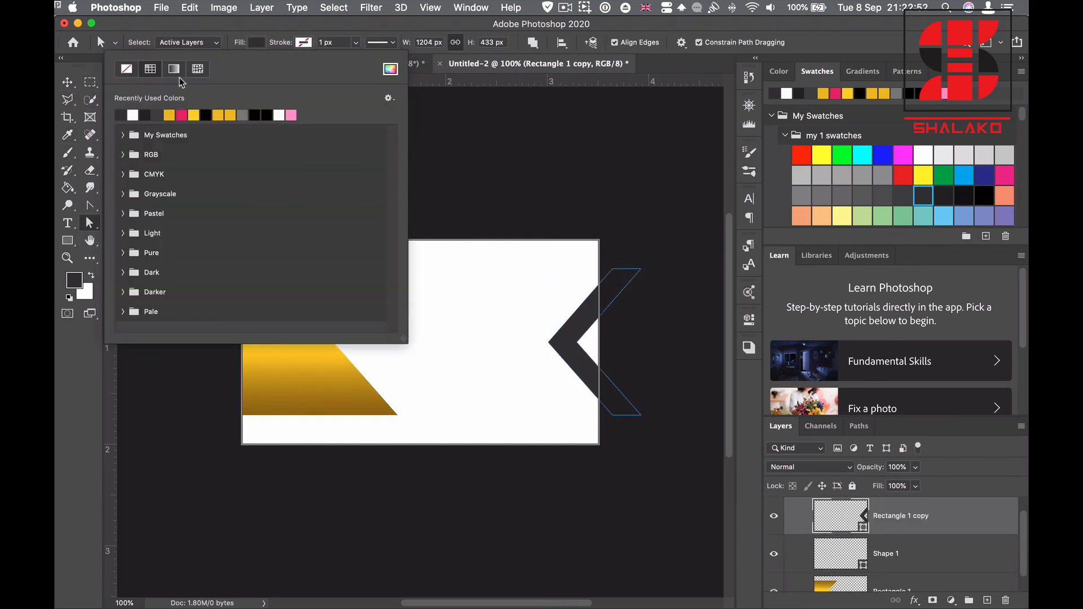
pyautogui.click(173, 69)
pyautogui.click(120, 115)
pyautogui.click(699, 329)
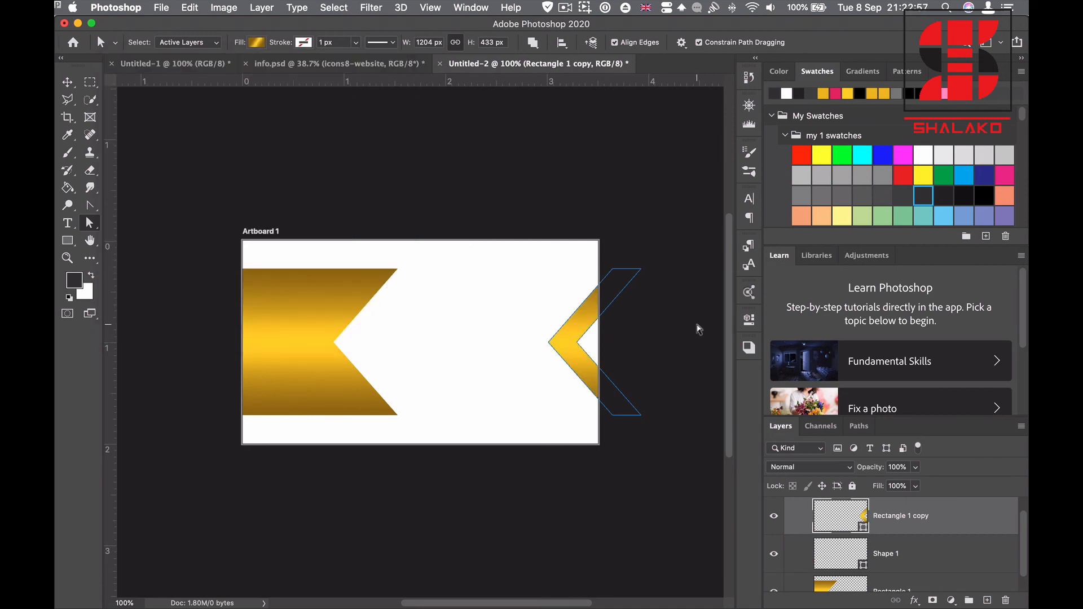
# Draw a rectangle about 1059 by 611 px covering the whole artboard and fill it with a near-black swatch
pyautogui.click(176, 180)
pyautogui.click(68, 241)
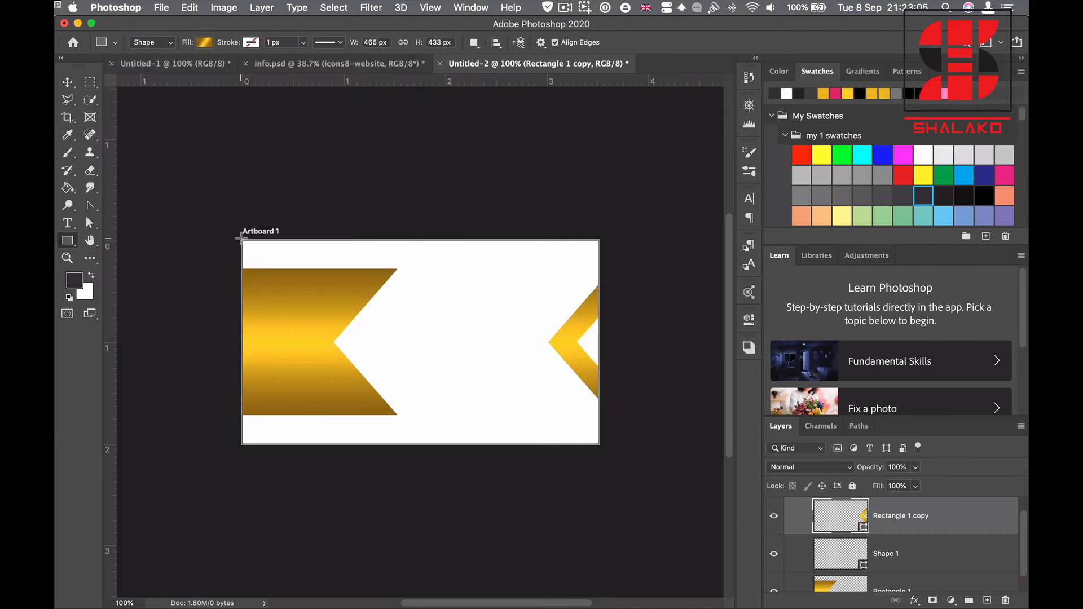
pyautogui.moveTo(241, 239); pyautogui.dragTo(599, 445)
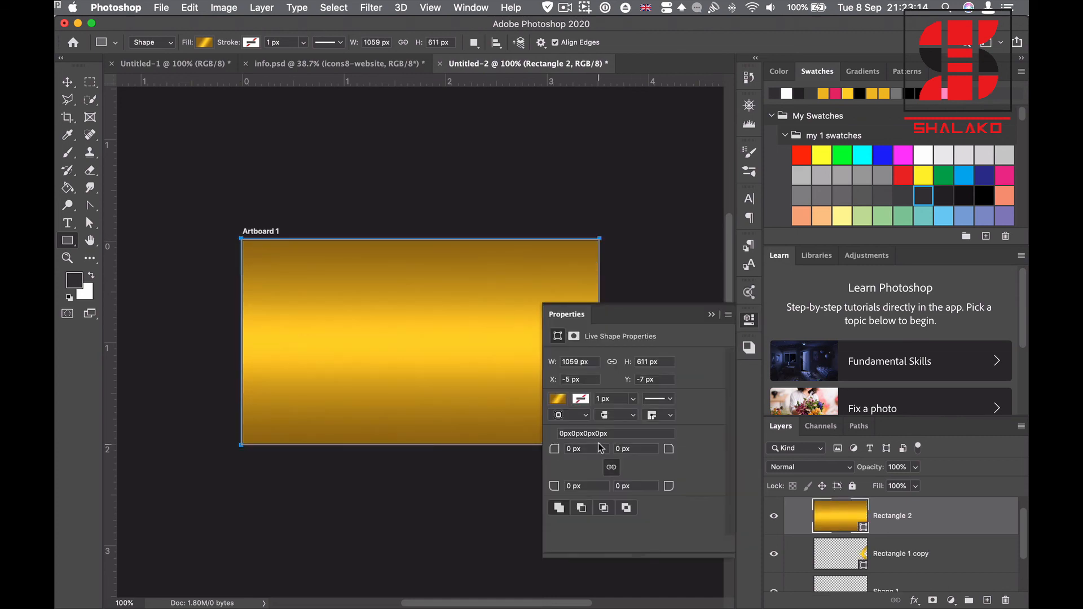
pyautogui.click(946, 195)
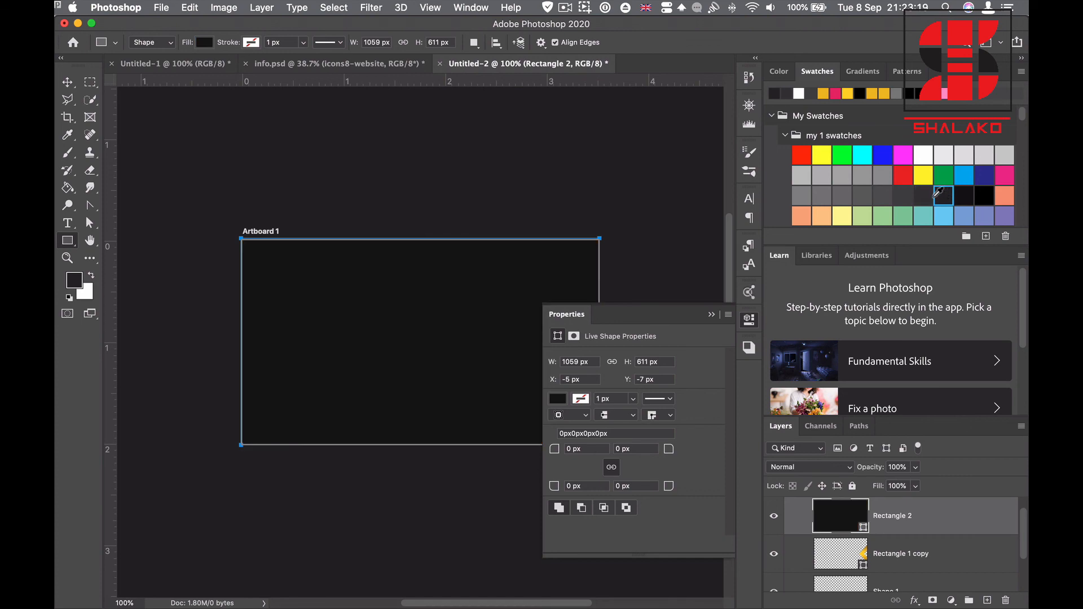
pyautogui.click(925, 196)
pyautogui.click(945, 197)
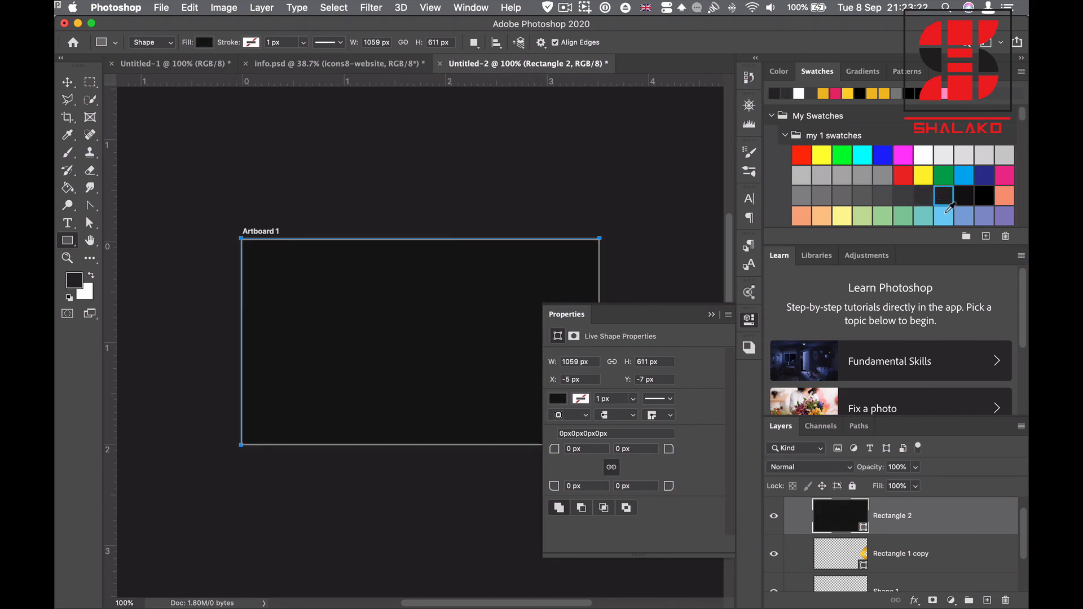
# Move the artboard-sized rectangle's layer to the bottom of the stack, below both gold chevrons and Shape 1
pyautogui.click(714, 314)
pyautogui.moveTo(927, 518); pyautogui.dragTo(931, 556)
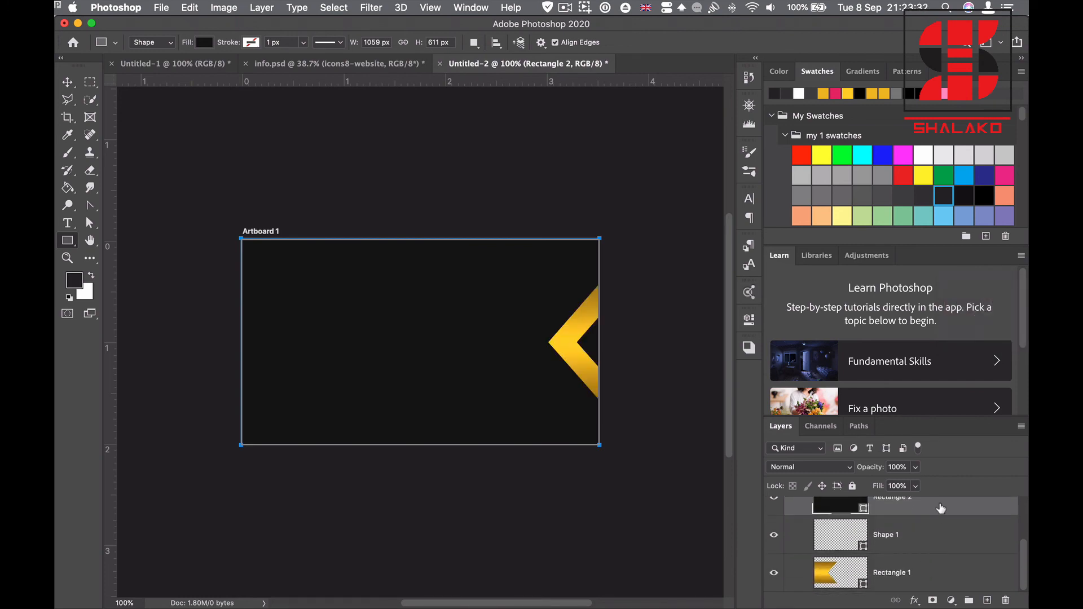
pyautogui.moveTo(941, 508); pyautogui.dragTo(932, 542)
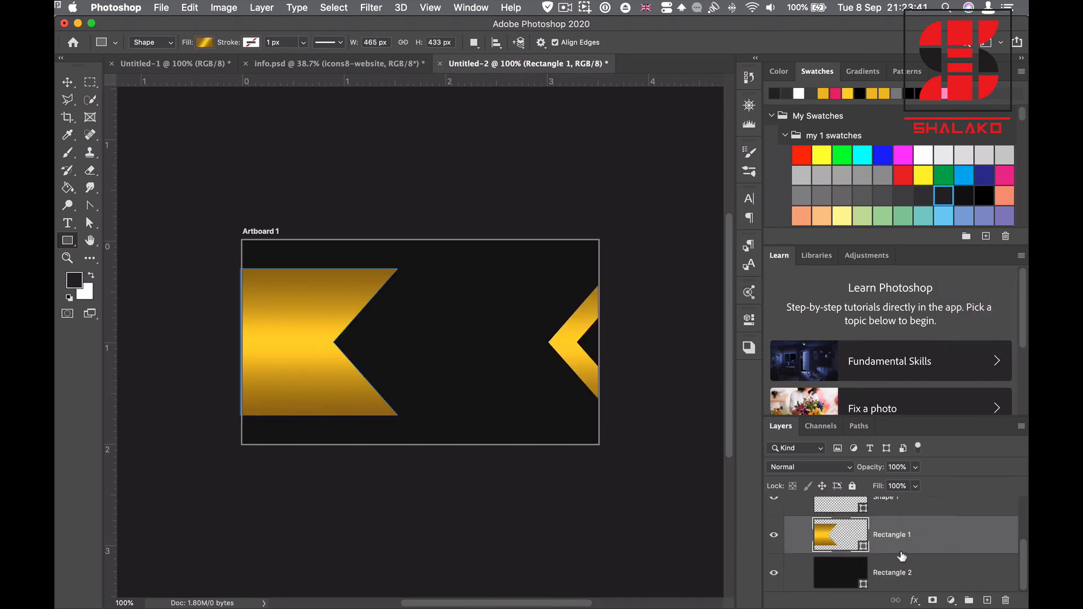
# Fill the artboard-sized background rectangle with the gold linear gradient at 90 degrees
pyautogui.click(848, 574)
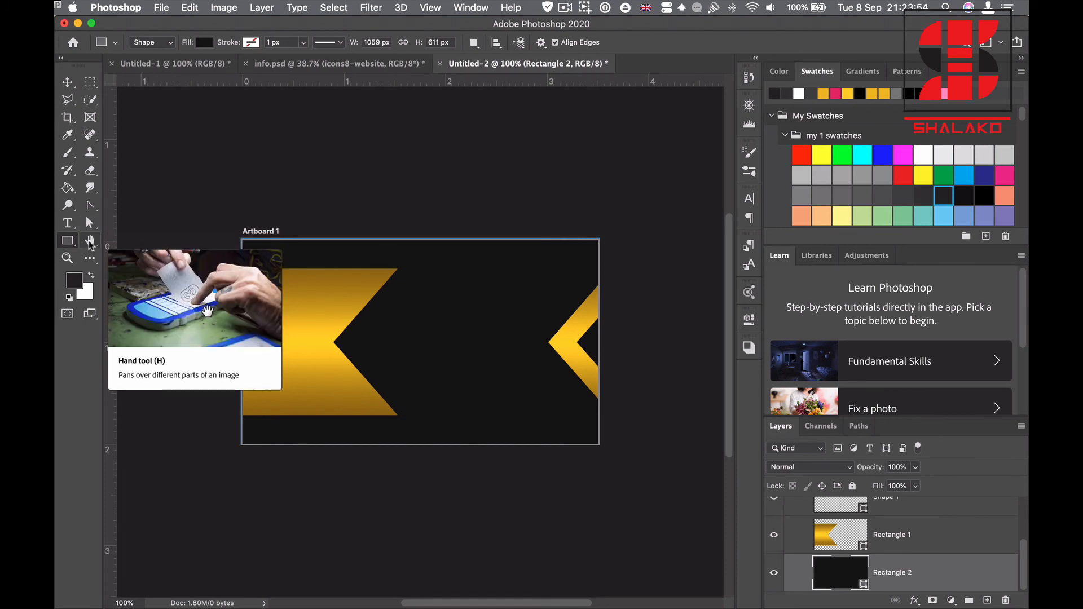
pyautogui.click(92, 222)
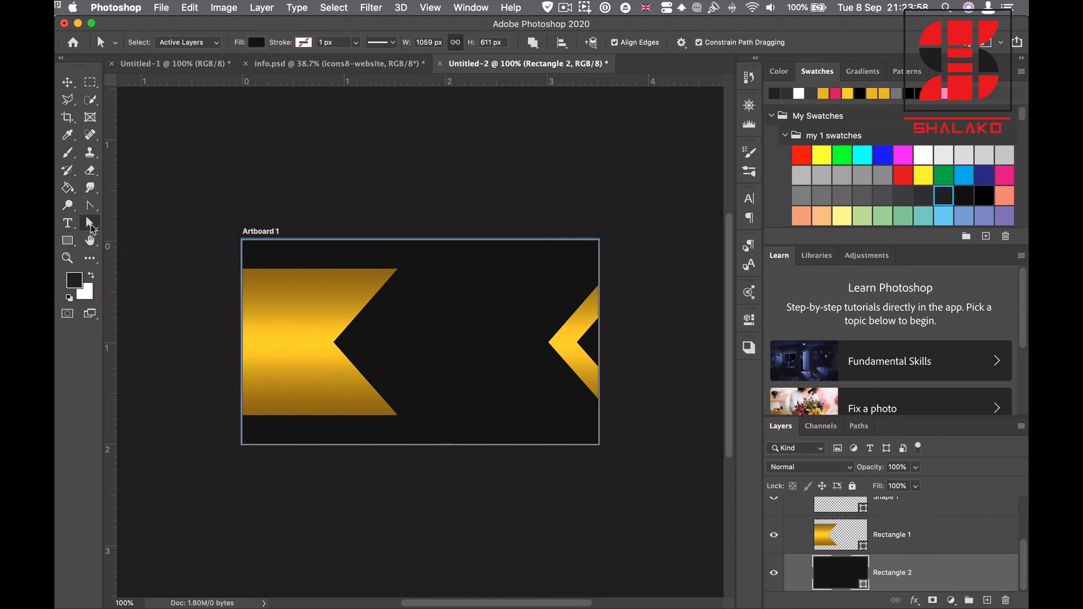
pyautogui.click(256, 42)
pyautogui.click(172, 70)
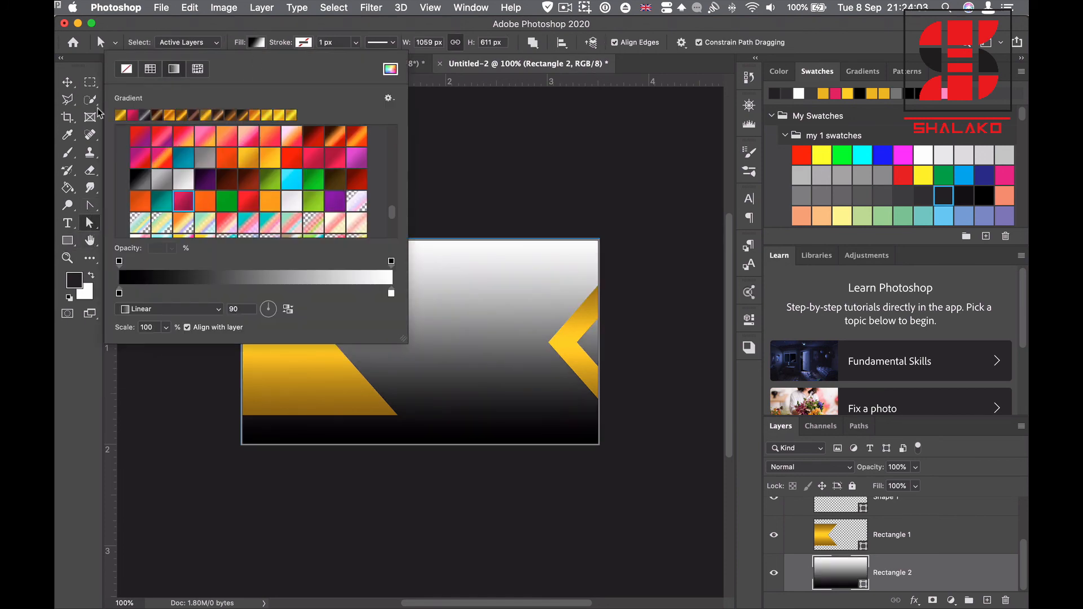
pyautogui.click(121, 115)
pyautogui.click(67, 82)
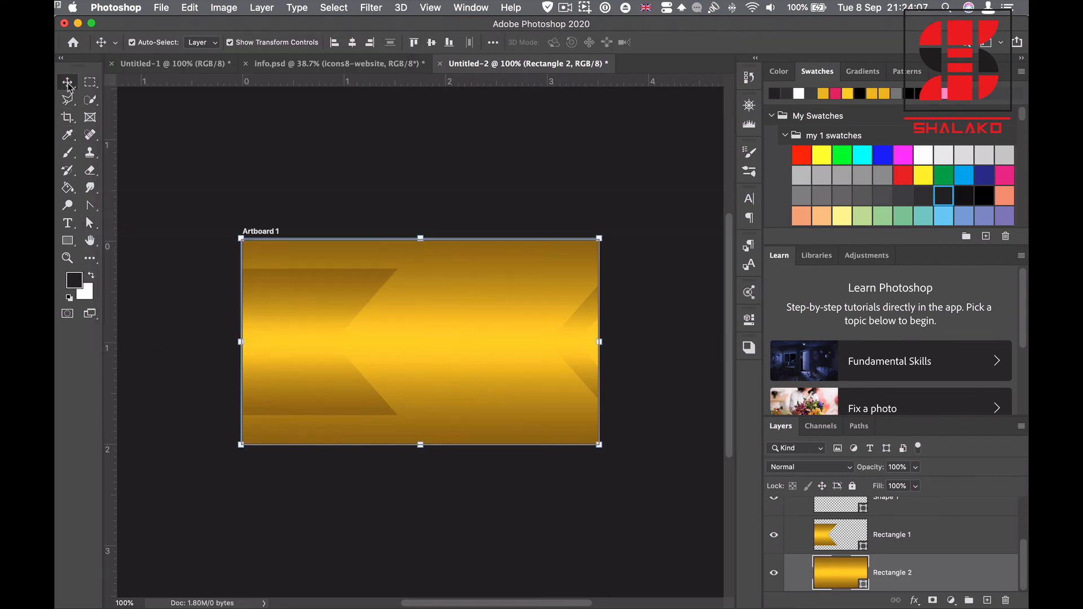
# Duplicate the gold background rectangle and scale the upper copy proportionally to about 94% as an inset panel
pyautogui.moveTo(980, 580); pyautogui.dragTo(987, 598)
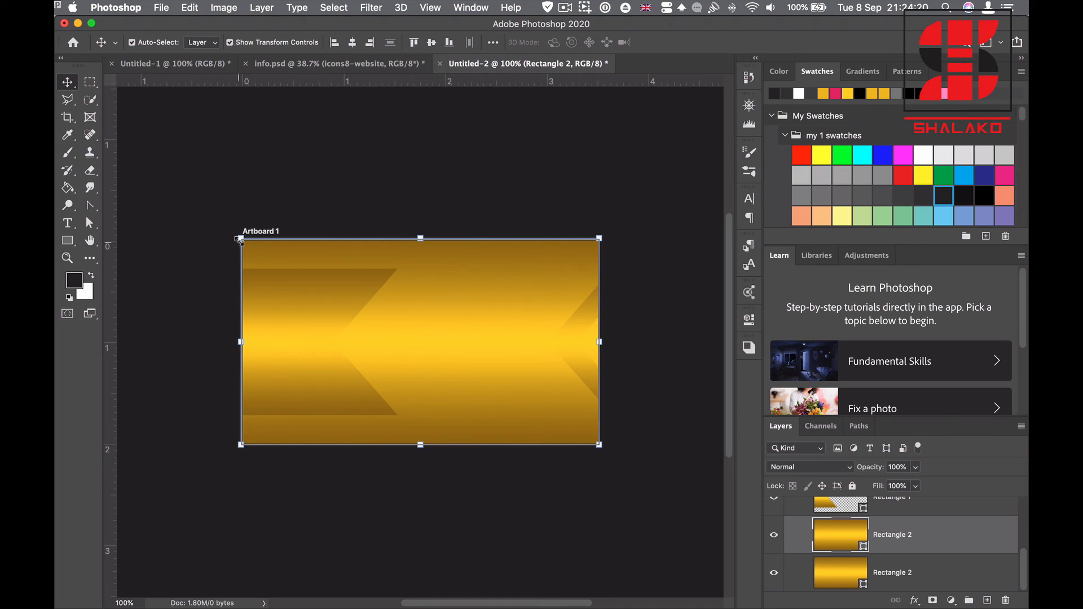
pyautogui.press('super+t')
pyautogui.moveTo(357, 45); pyautogui.dragTo(357, 45)
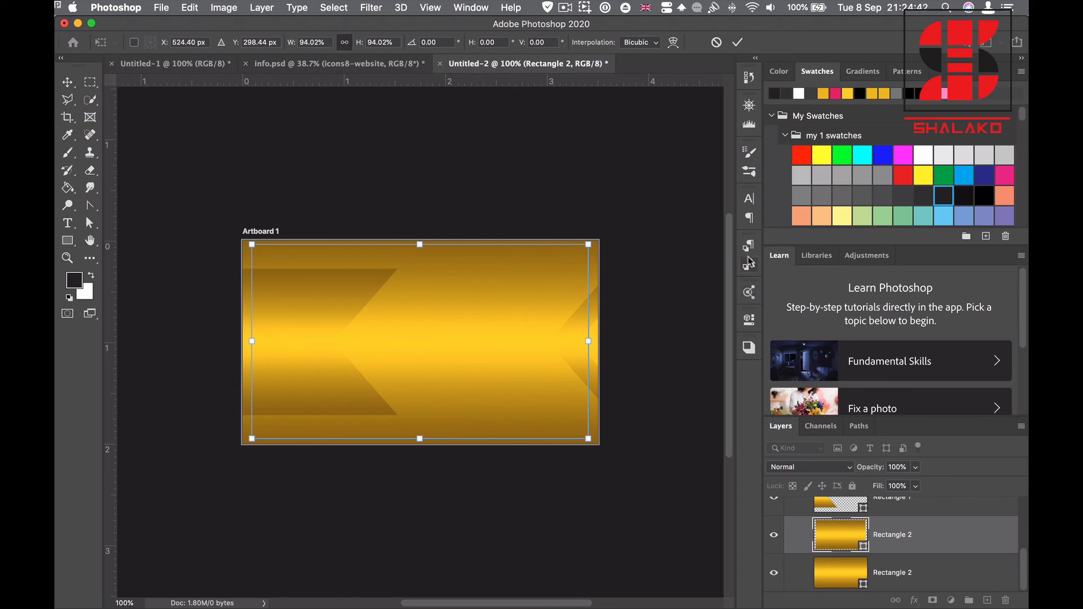
pyautogui.click(748, 320)
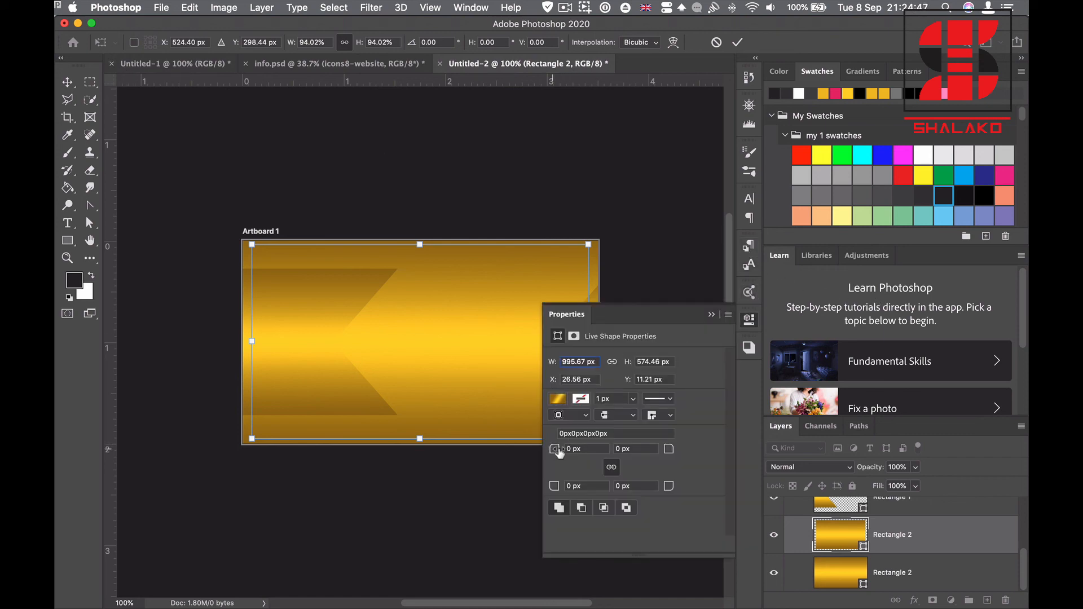
pyautogui.press('Return')
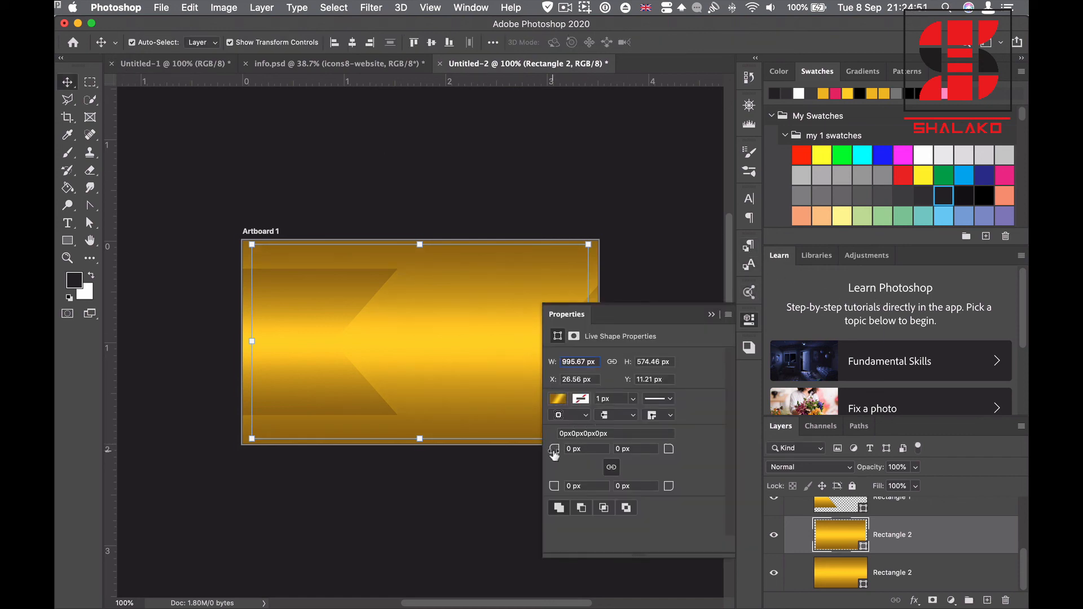
# Round all four corners of the inset rectangle slightly and fill it with the near-black swatch
pyautogui.moveTo(554, 455); pyautogui.dragTo(562, 453)
pyautogui.click(711, 314)
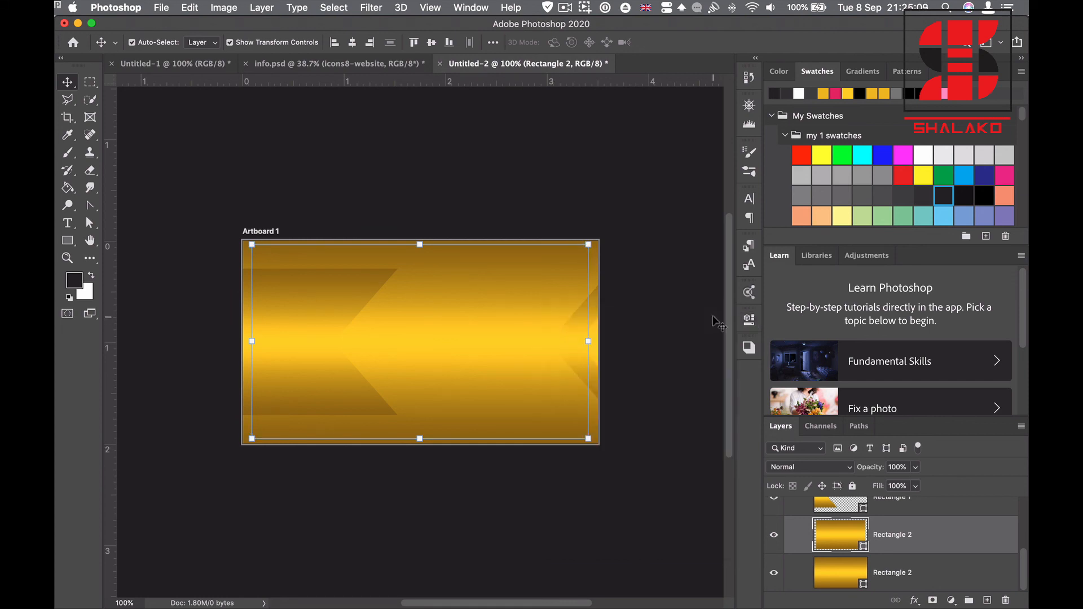
pyautogui.click(89, 222)
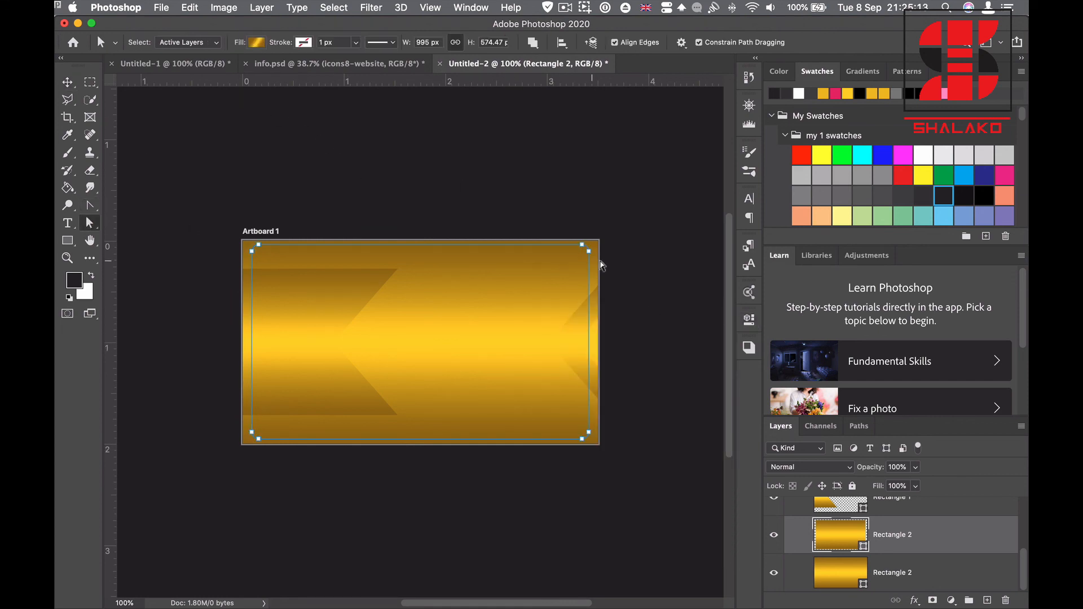
pyautogui.click(941, 194)
pyautogui.press('v')
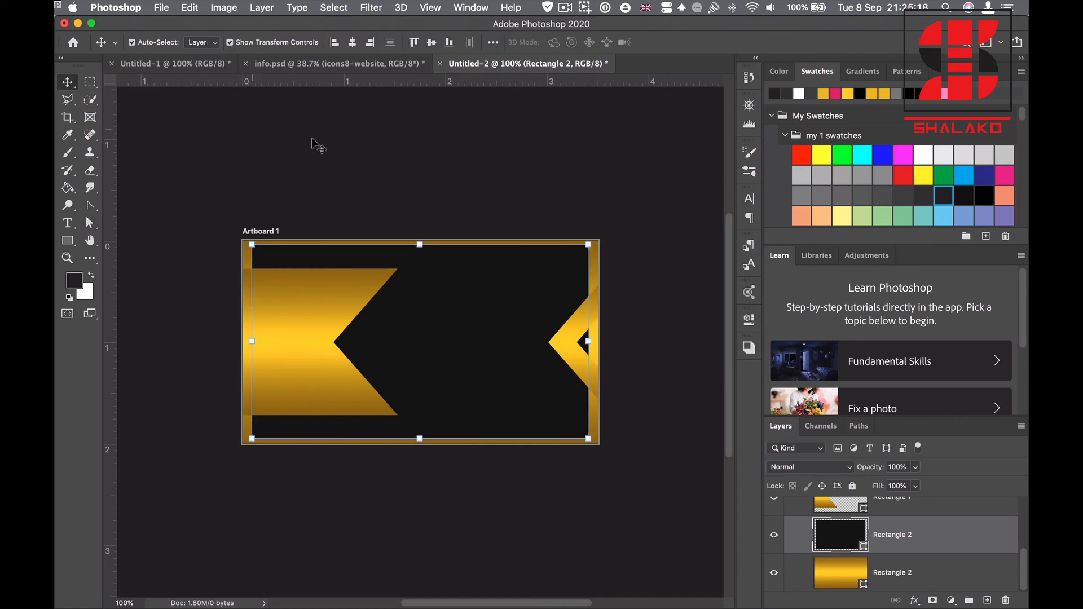
pyautogui.click(411, 174)
pyautogui.scroll(-2, 649, 397)
pyautogui.scroll(-1, 645, 392)
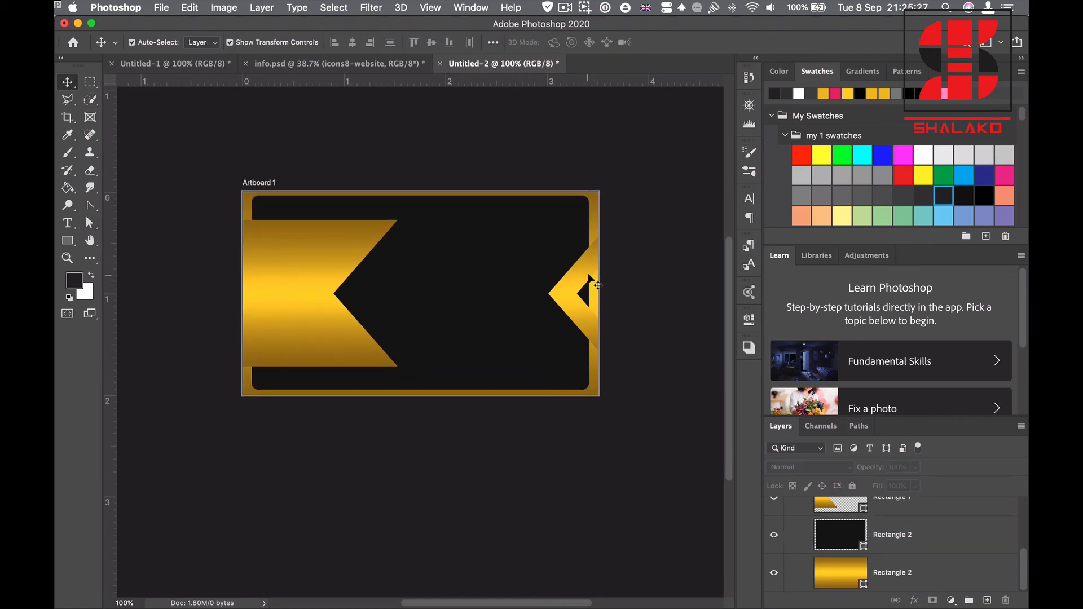
pyautogui.keyDown('alt'); pyautogui.click(841, 534); pyautogui.keyUp('alt')
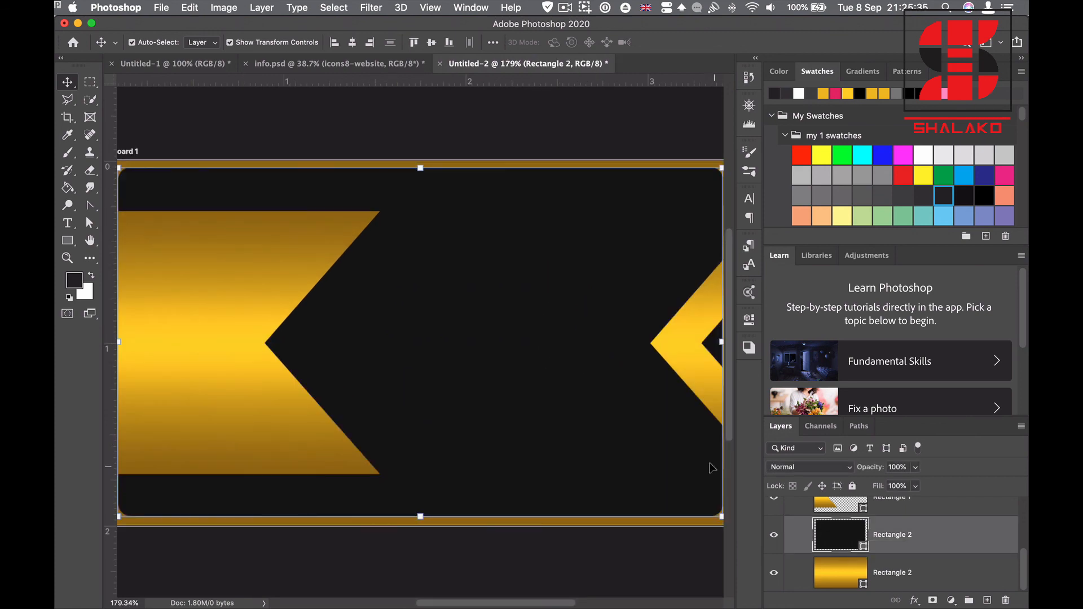
pyautogui.press('super+1')
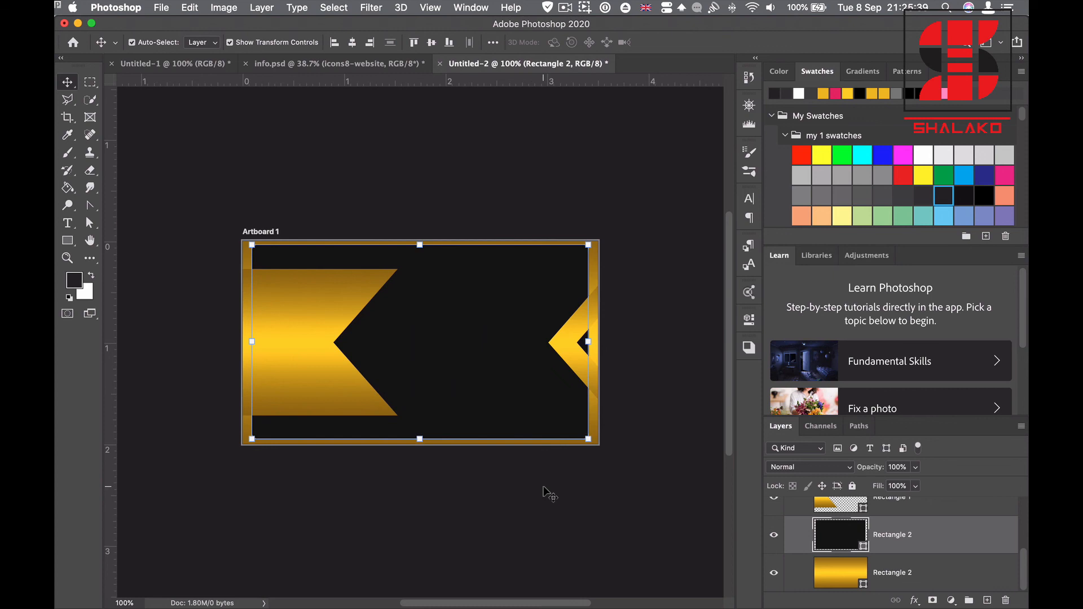
# Load the inset black rectangle's outline as a selection and invert it to select only the border area
pyautogui.click(684, 365)
pyautogui.keyDown('super'); pyautogui.click(849, 540); pyautogui.keyUp('super')
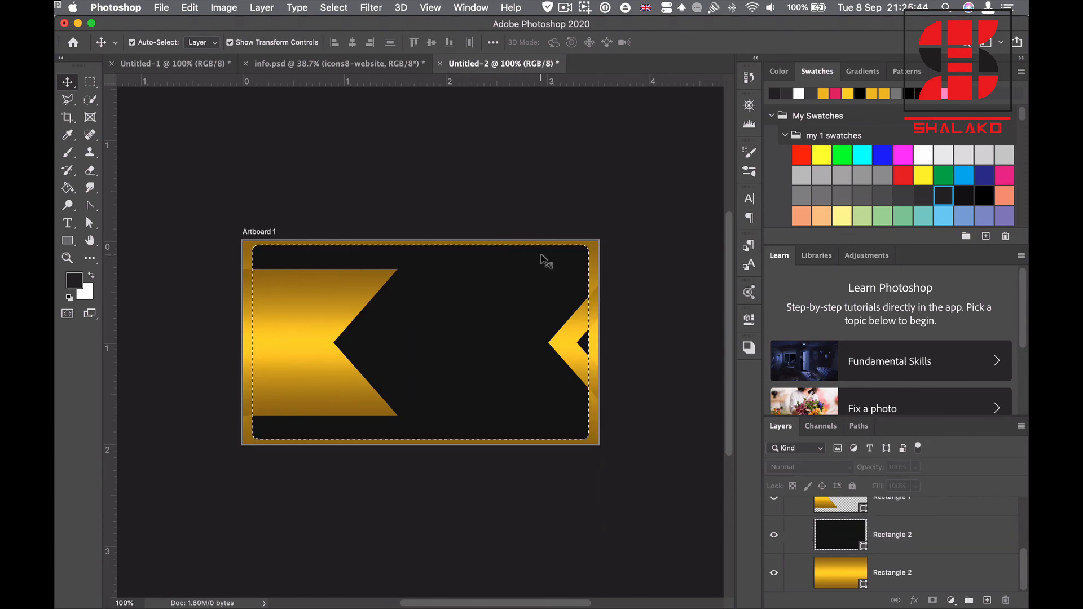
pyautogui.click(333, 7)
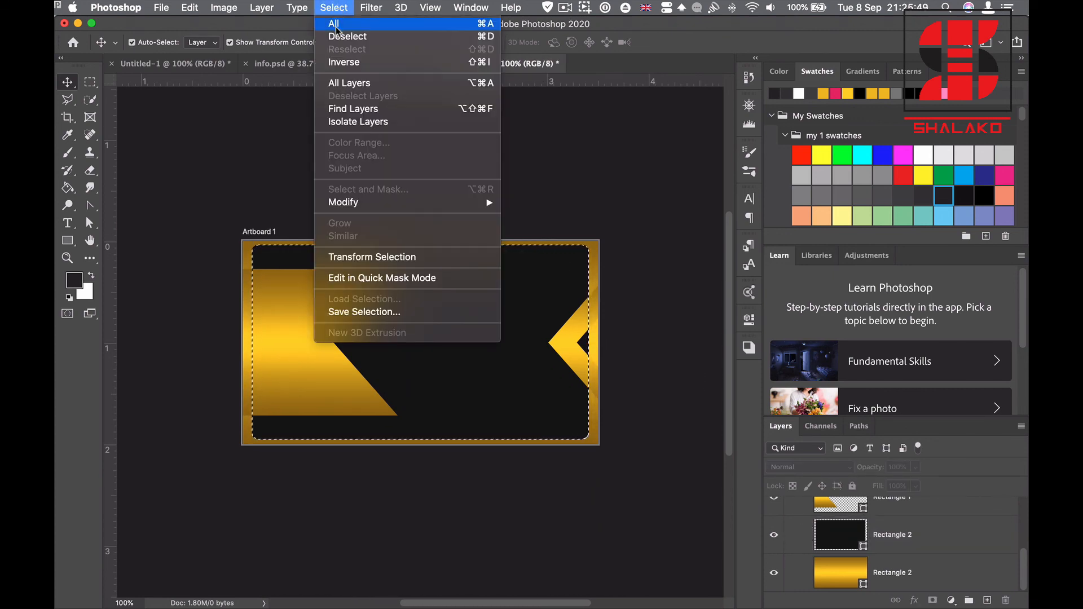
pyautogui.click(343, 62)
# Try to mask the narrow chevron's layer using the inverted border selection
pyautogui.scroll(2, 895, 547)
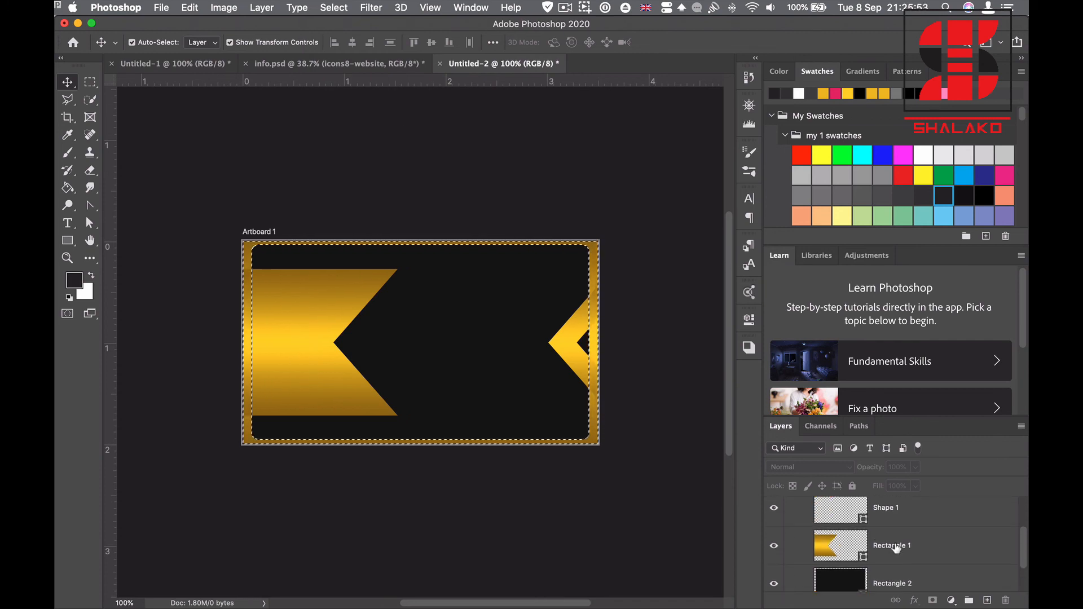
pyautogui.scroll(3, 894, 545)
pyautogui.scroll(-1, 902, 524)
pyautogui.scroll(1, 895, 541)
pyautogui.click(895, 540)
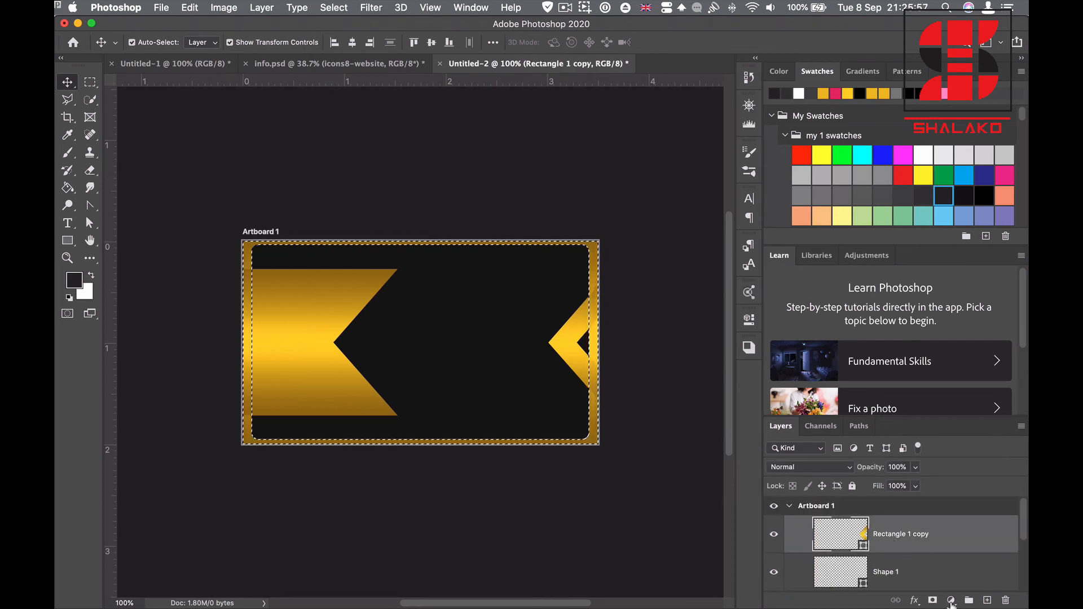
pyautogui.click(932, 600)
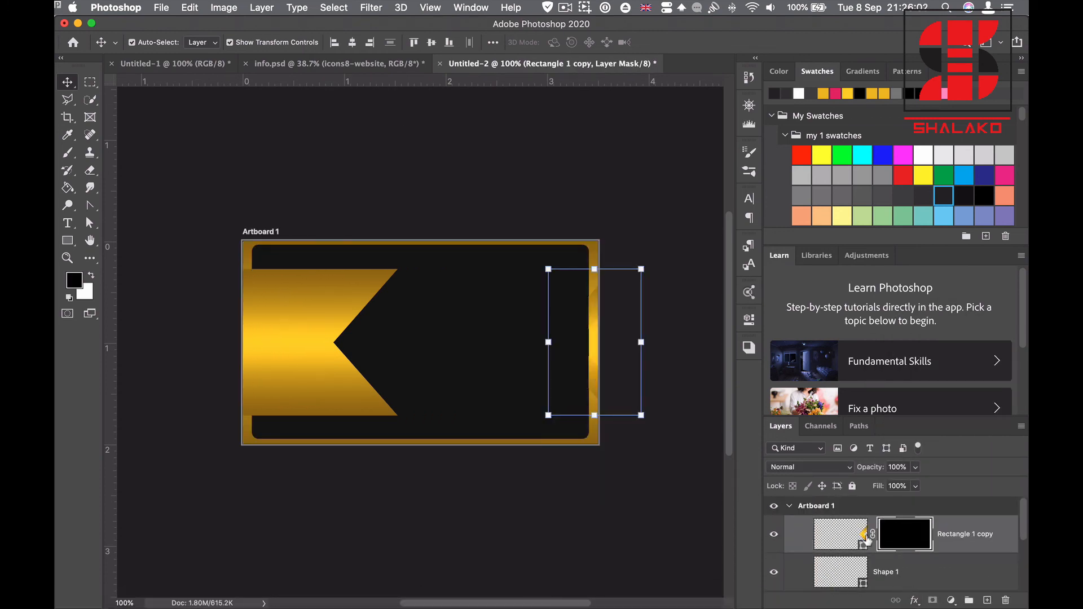
# Undo the narrow chevron's layer mask and clear the selection
pyautogui.press('super+z')
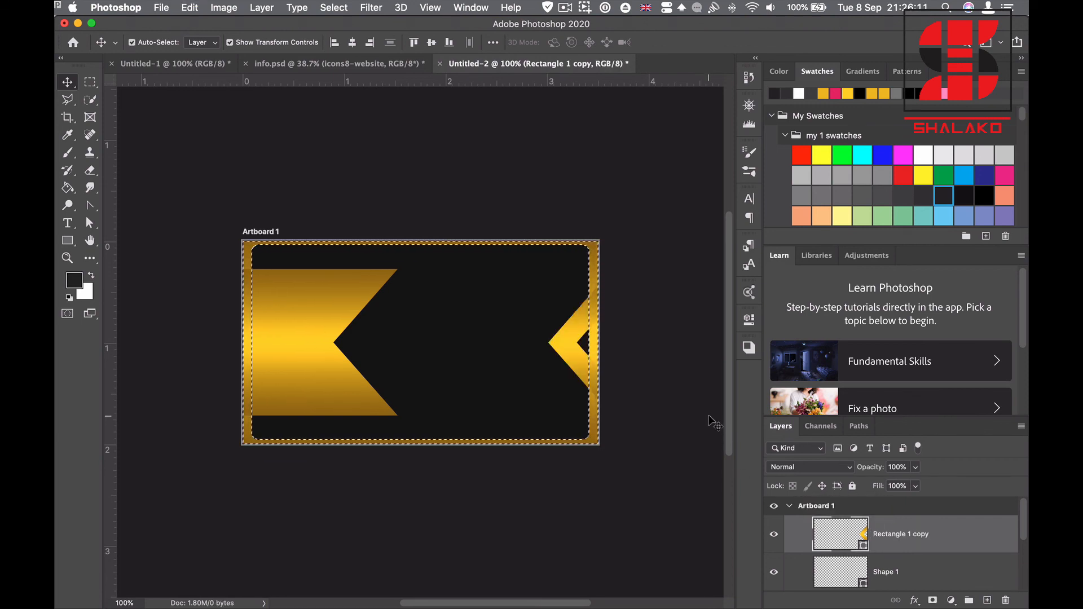
pyautogui.press('super+d')
pyautogui.click(689, 449)
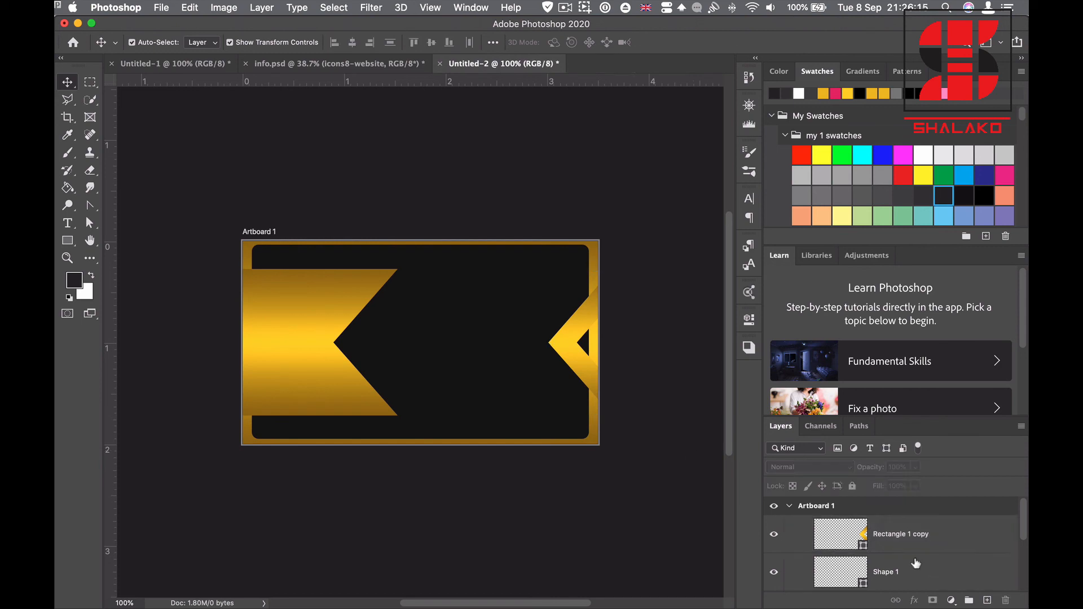
# Add a layer mask to the narrow chevron and select the border area by inverting the inset black rectangle's outline
pyautogui.click(916, 539)
pyautogui.click(932, 600)
pyautogui.scroll(-3, 843, 565)
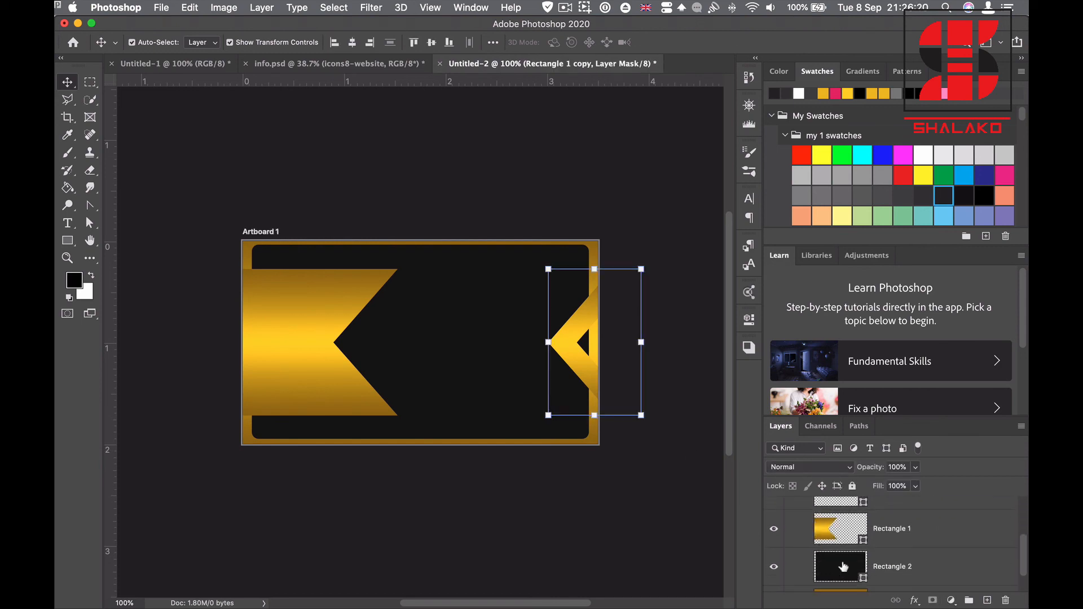
pyautogui.keyDown('super'); pyautogui.click(839, 574); pyautogui.keyUp('super')
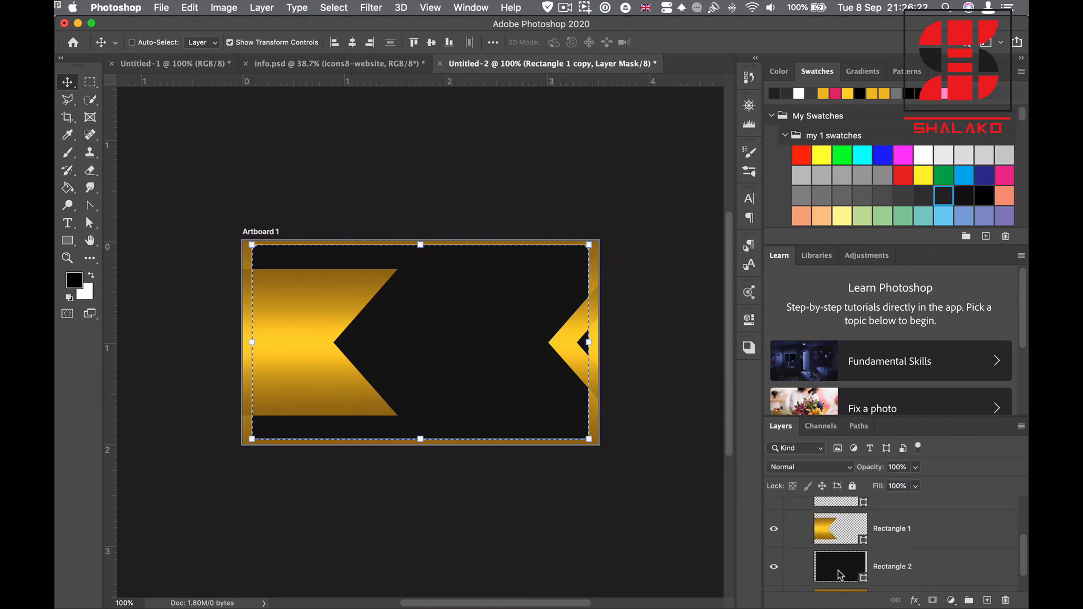
pyautogui.click(351, 8)
pyautogui.click(354, 60)
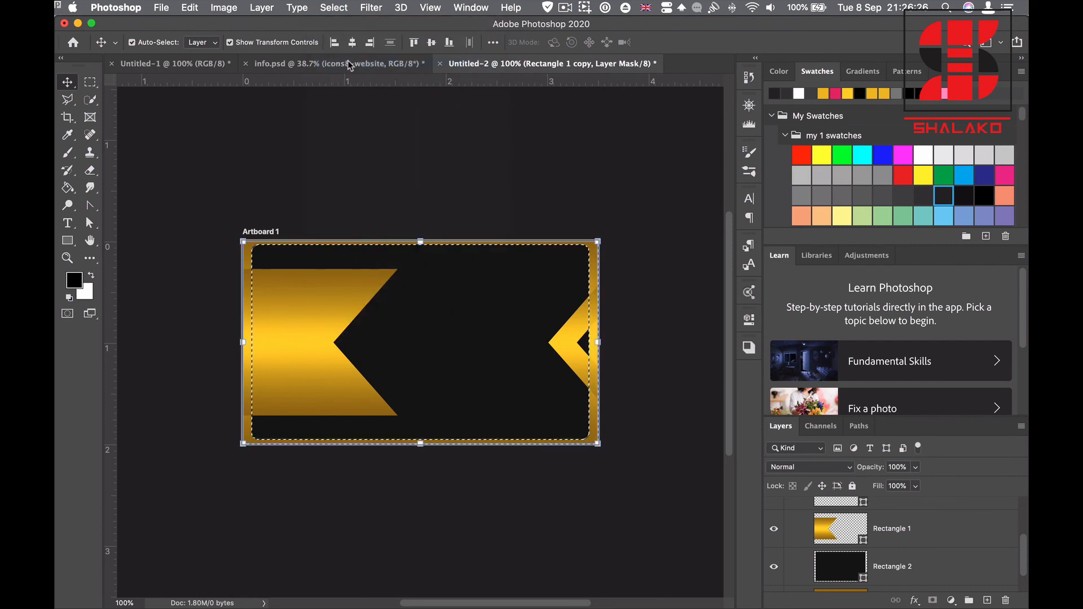
# Paint black on the chevron's mask with the 60 px brush where it overlaps the gold border, and clear the selection
pyautogui.click(68, 152)
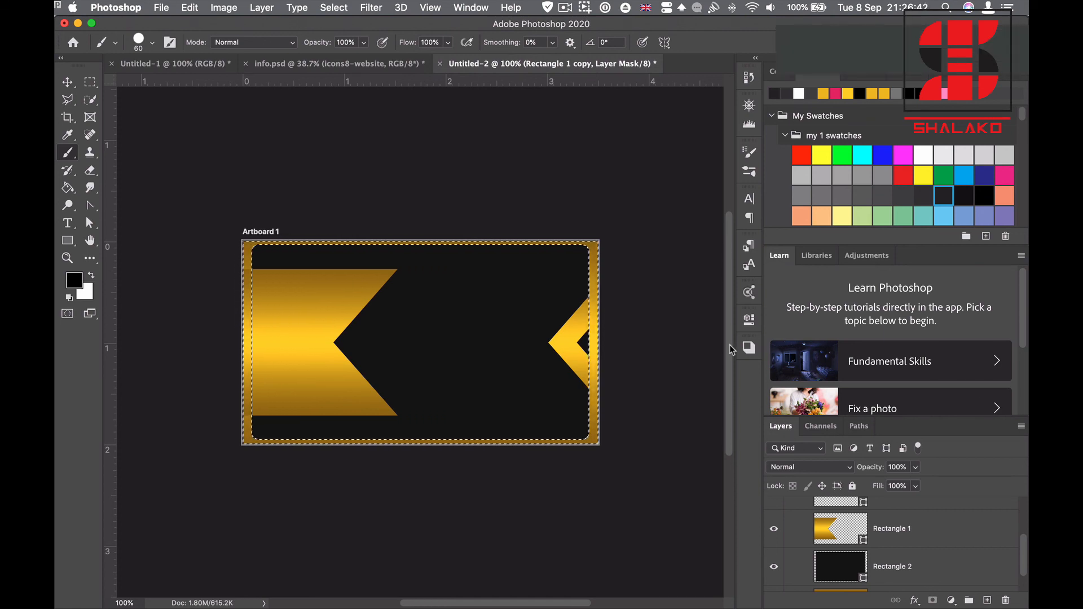
pyautogui.press('super+d')
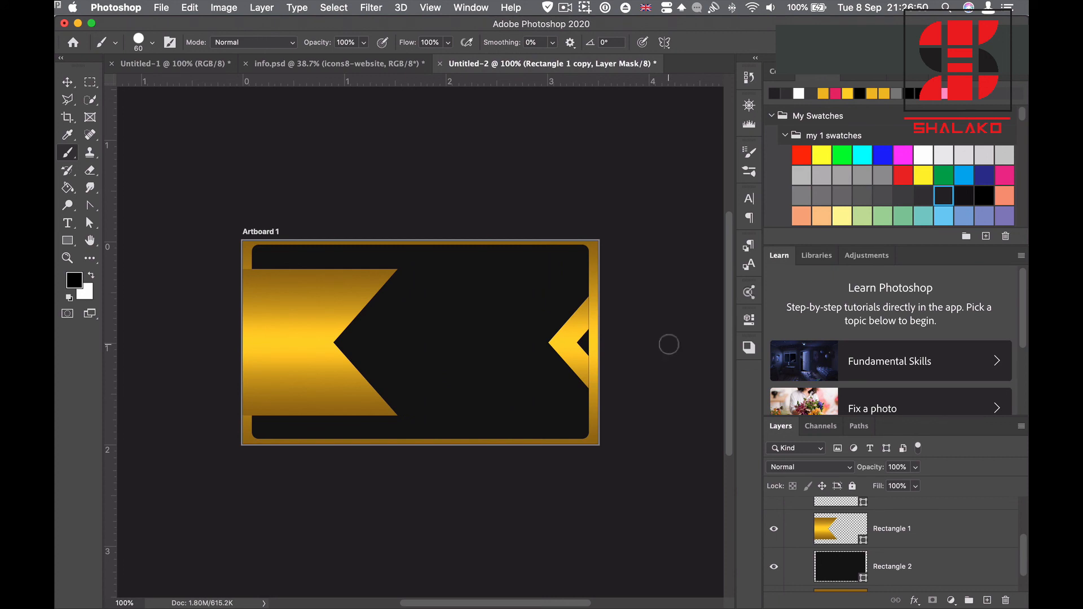
pyautogui.press('super+z')
pyautogui.press('super+d')
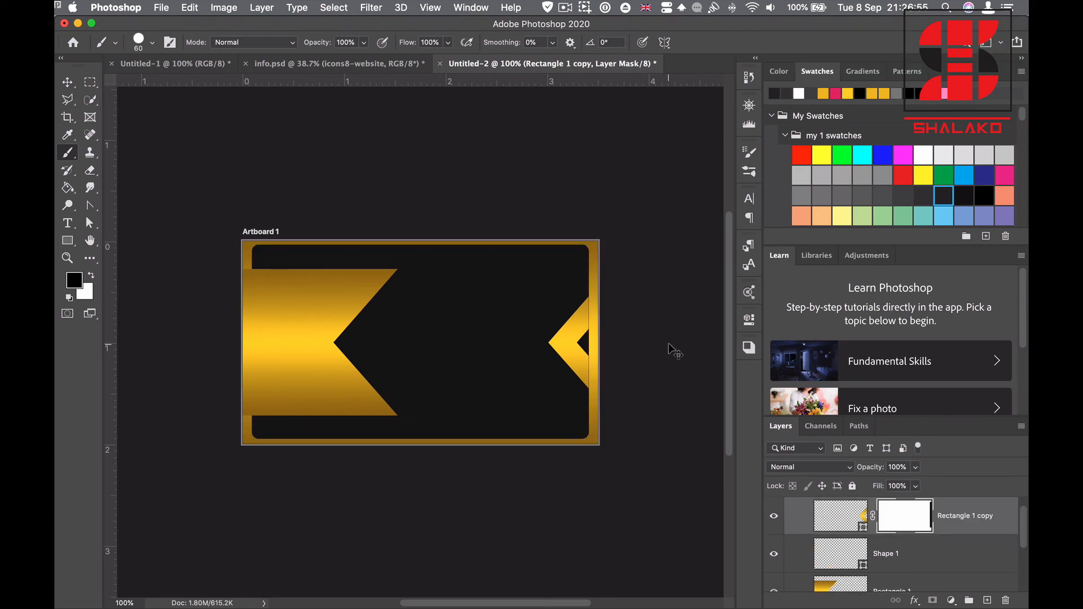
# Undo the black brush painting on the narrow chevron's layer mask
pyautogui.press('super+z')
pyautogui.press('super+z')
pyautogui.press('super+z')
pyautogui.press('super+z')
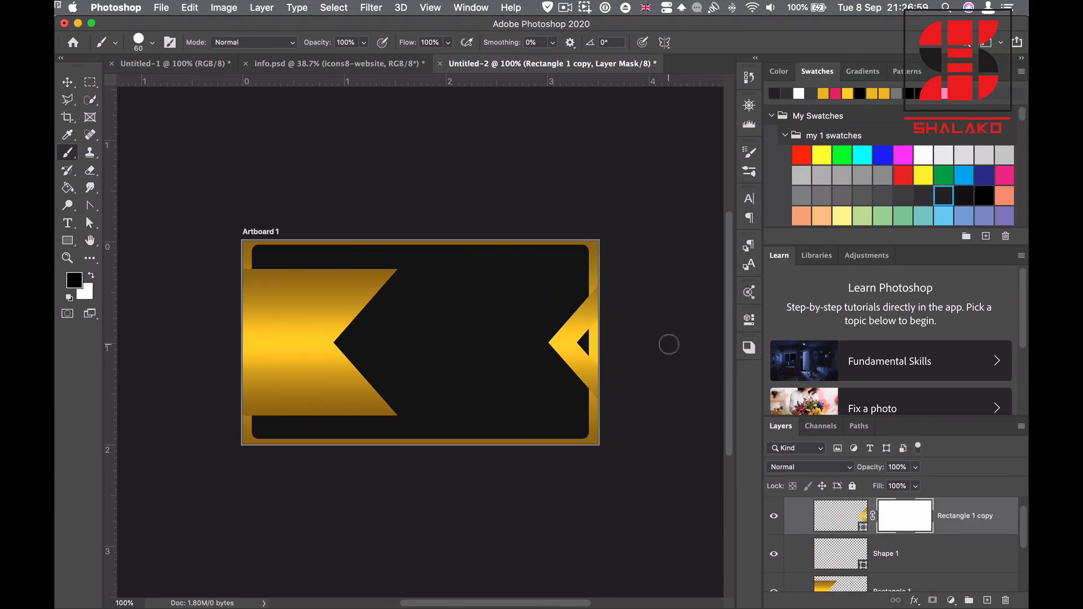
pyautogui.scroll(-4, 651, 408)
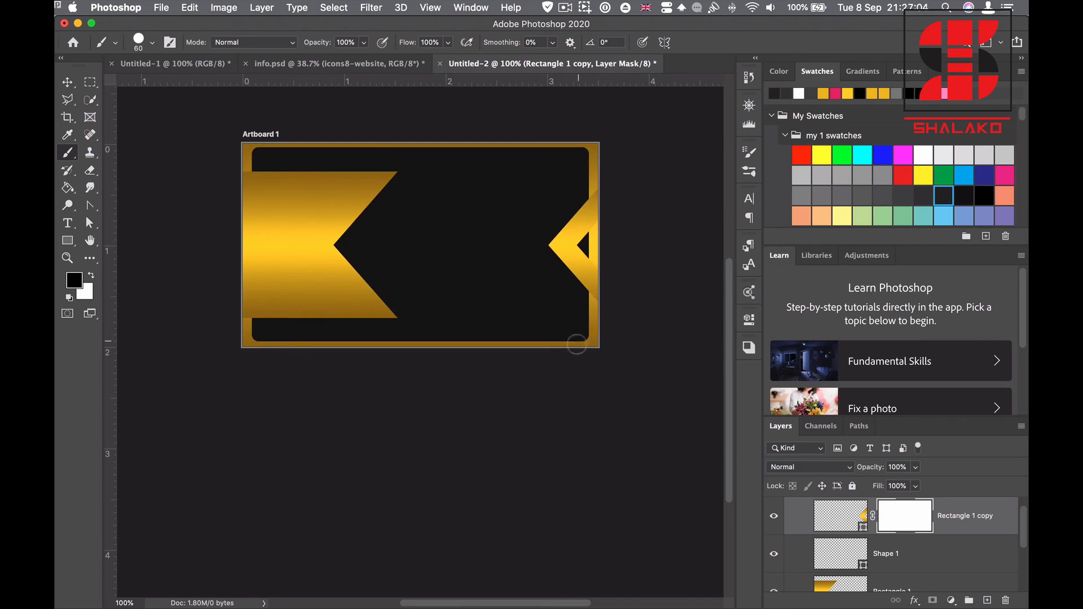
# Add a second 3.5 × 2 in artboard directly below Artboard 1
pyautogui.scroll(1, 575, 344)
pyautogui.scroll(1, 895, 542)
pyautogui.click(869, 509)
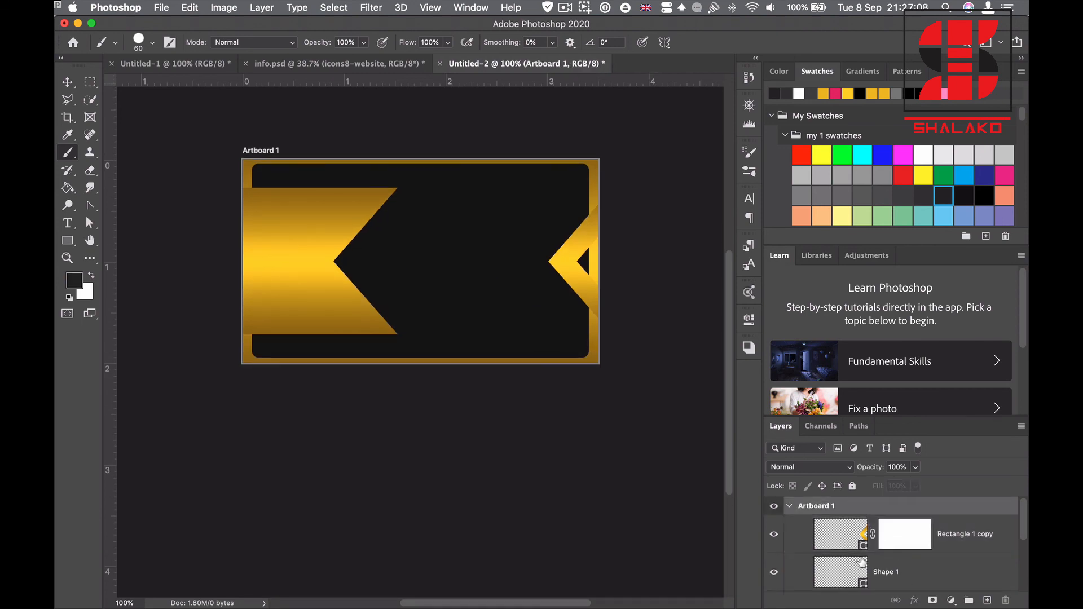
pyautogui.moveTo(67, 81); pyautogui.dragTo(107, 96)
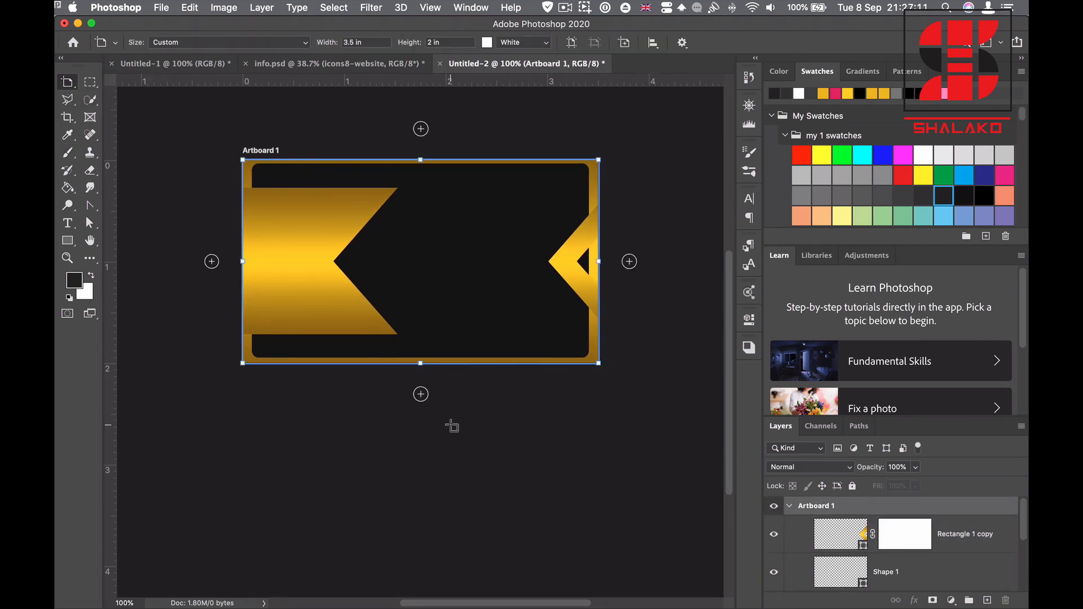
pyautogui.click(421, 395)
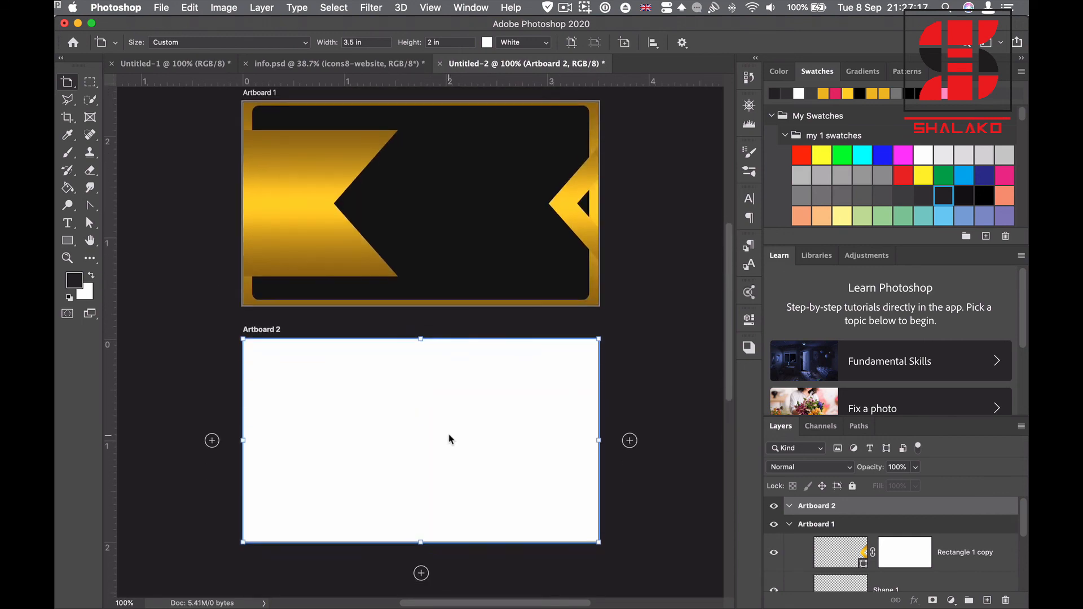
pyautogui.scroll(-3, 450, 439)
pyautogui.scroll(2, 445, 415)
pyautogui.scroll(-2, 354, 372)
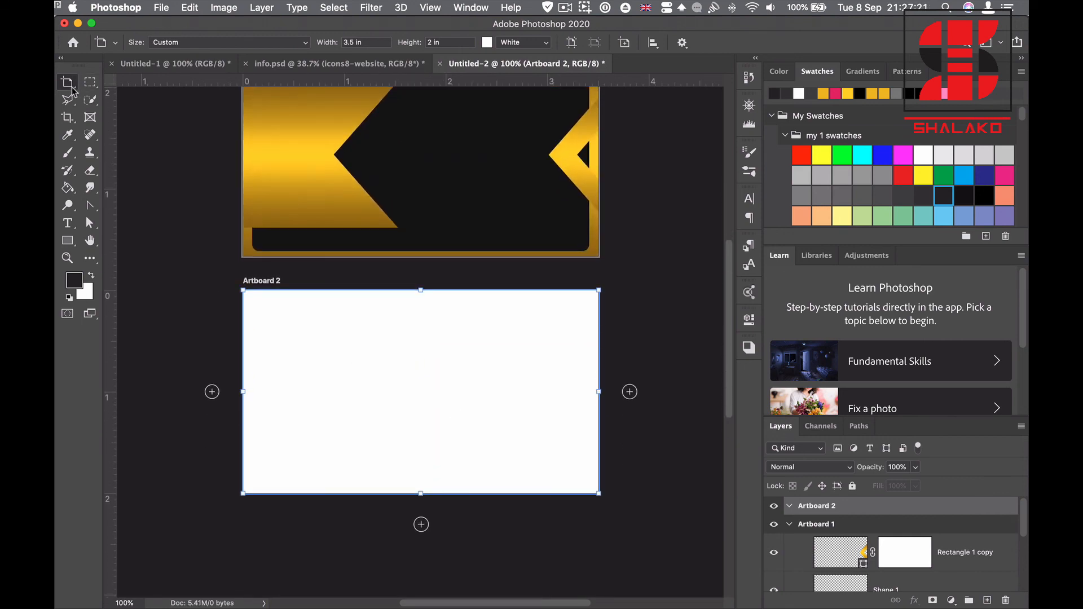
# Copy the gold border rectangle and the rounded black inset panel from Artboard 1 onto the same position in Artboard 2
pyautogui.moveTo(72, 89); pyautogui.dragTo(107, 83)
pyautogui.click(210, 364)
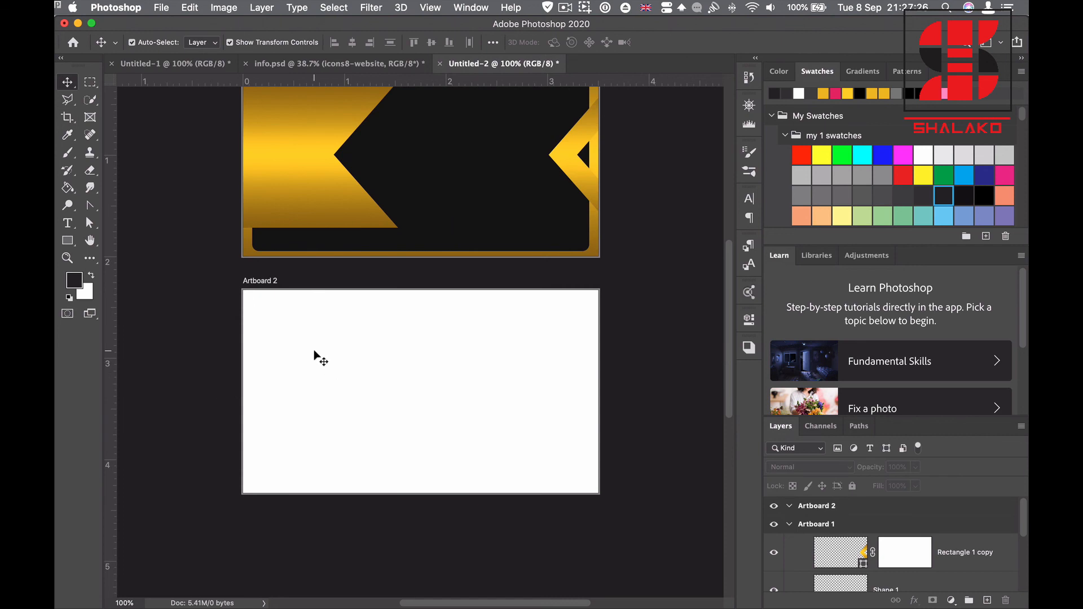
pyautogui.scroll(2, 284, 341)
pyautogui.click(597, 286)
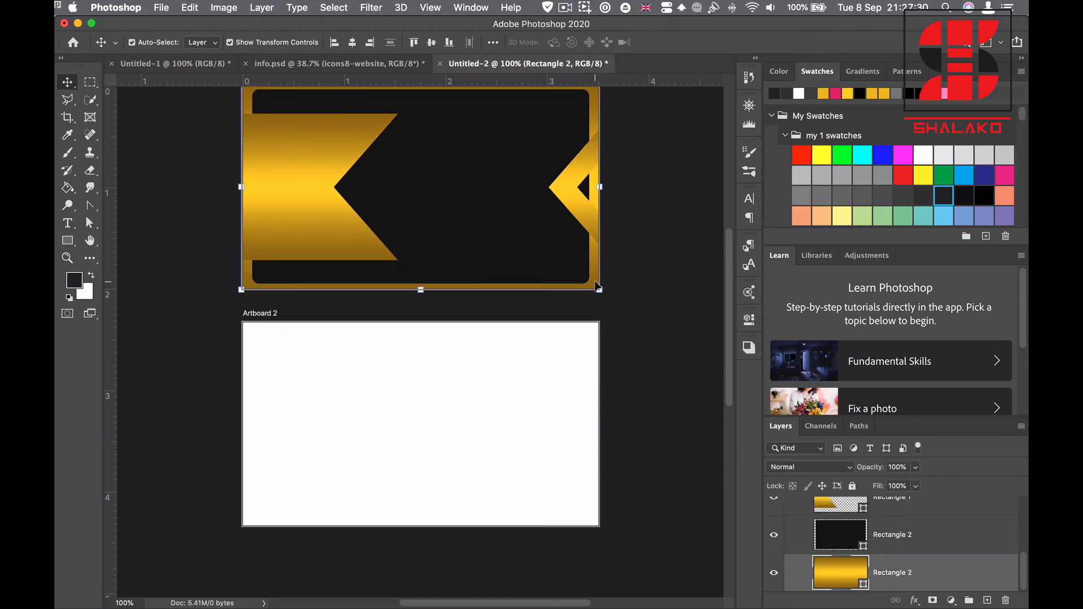
pyautogui.keyDown('shift'); pyautogui.click(531, 251); pyautogui.keyUp('shift')
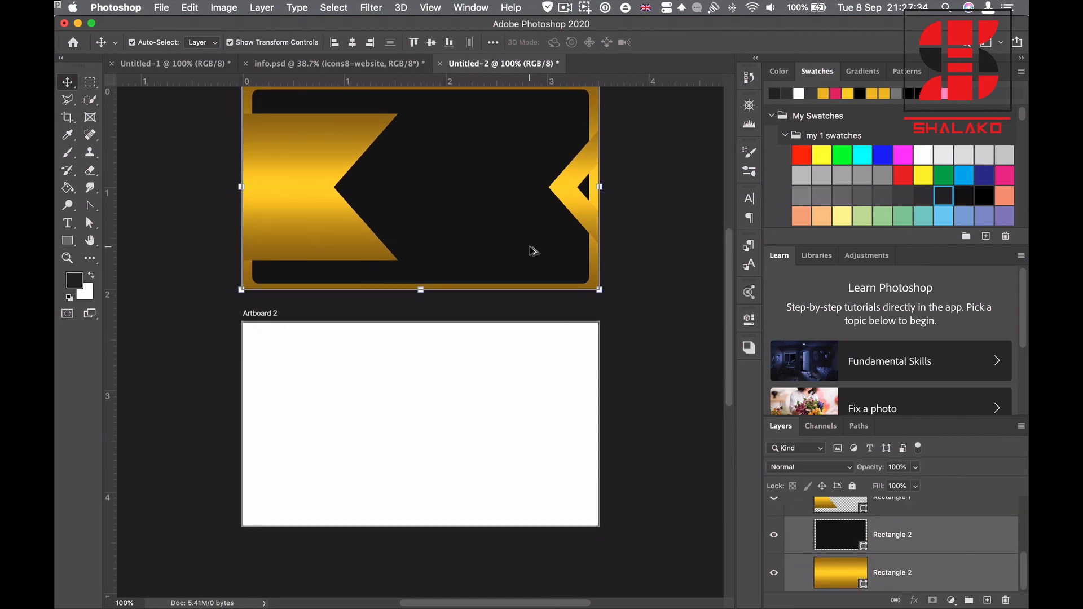
pyautogui.moveTo(531, 250); pyautogui.dragTo(531, 488)
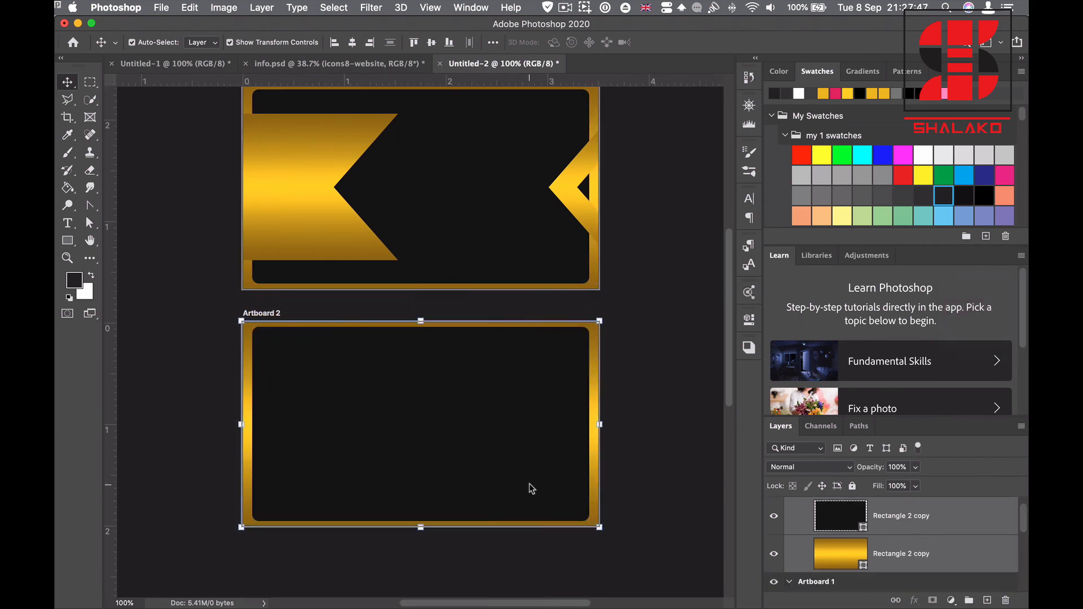
pyautogui.click(656, 406)
# Copy both gold chevrons from Artboard 1 onto the matching position in Artboard 2
pyautogui.click(319, 200)
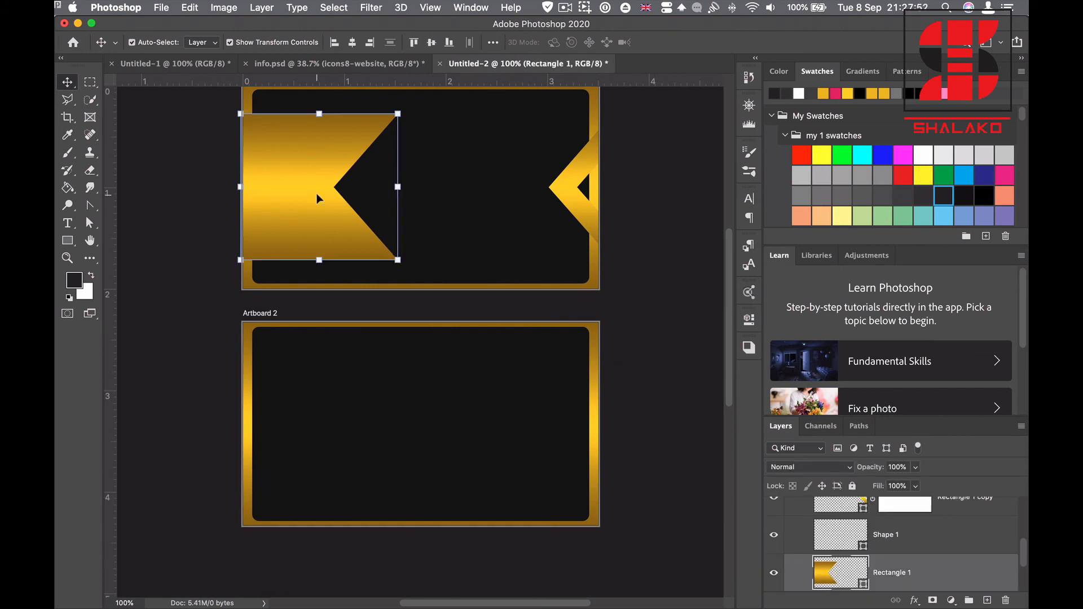
pyautogui.keyDown('shift'); pyautogui.click(568, 197); pyautogui.keyUp('shift')
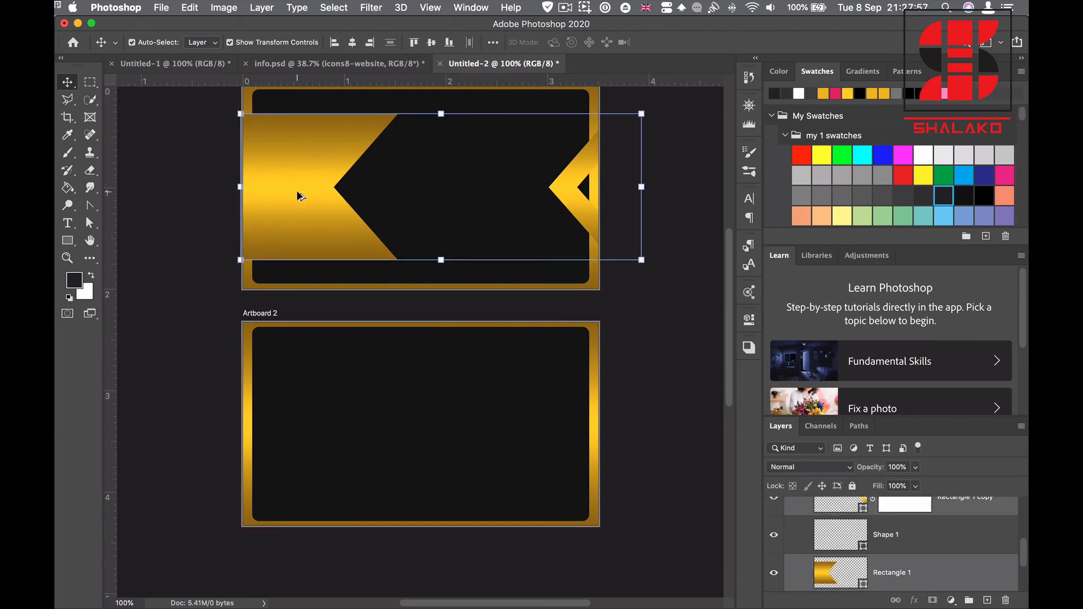
pyautogui.moveTo(299, 195); pyautogui.dragTo(298, 427)
pyautogui.click(654, 311)
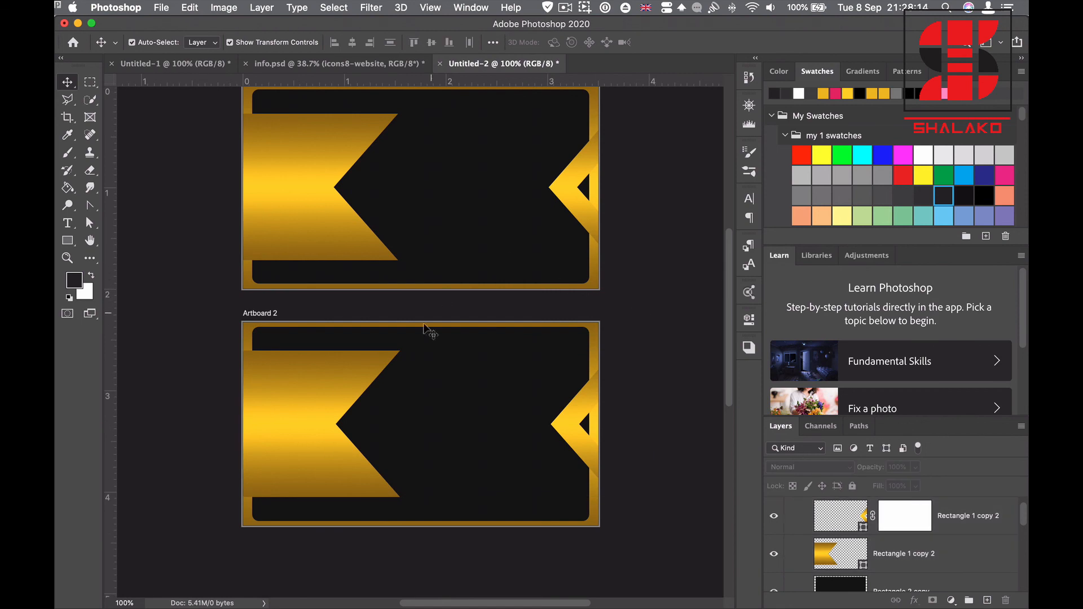
# Bring the Shalako logo from info.psd onto the wide gold chevron of Artboard 1
pyautogui.scroll(2, 628, 361)
pyautogui.click(346, 65)
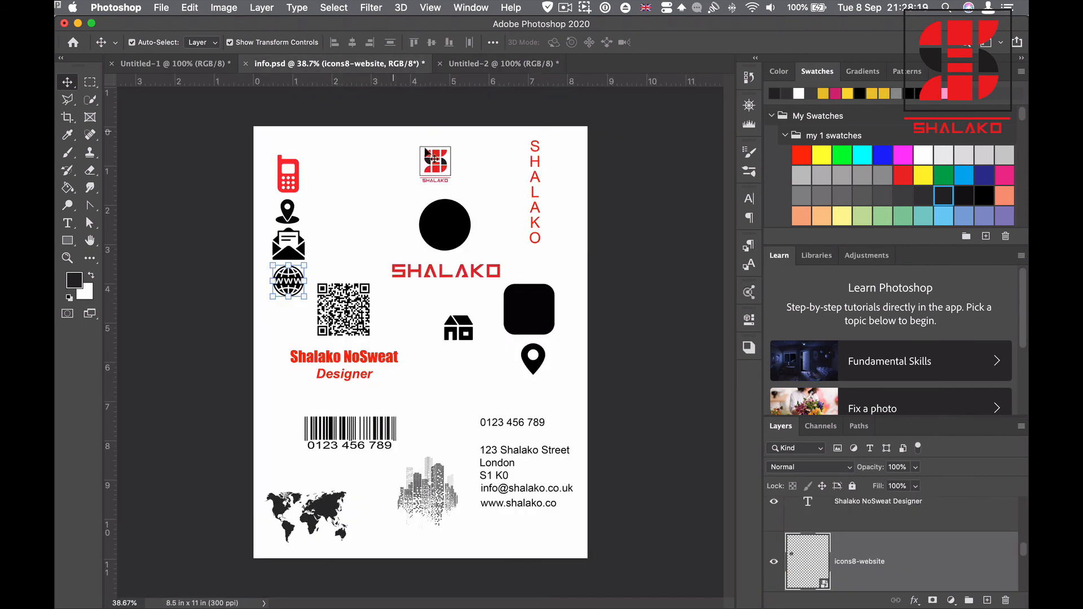
pyautogui.moveTo(441, 179); pyautogui.dragTo(305, 198)
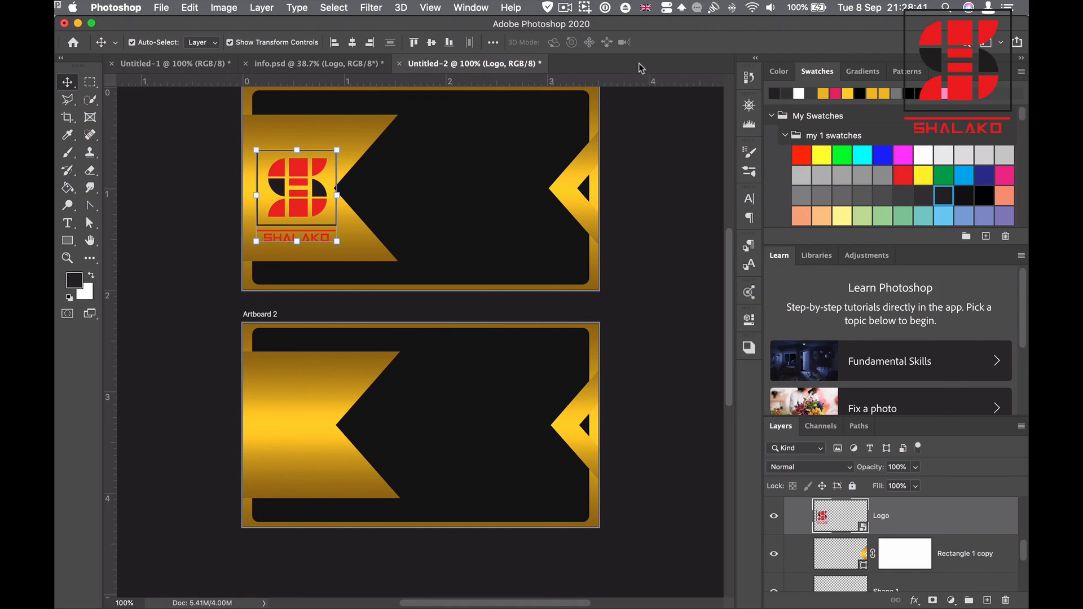
# Apply a black Color Overlay at 100% opacity to the Logo layer
pyautogui.click(914, 600)
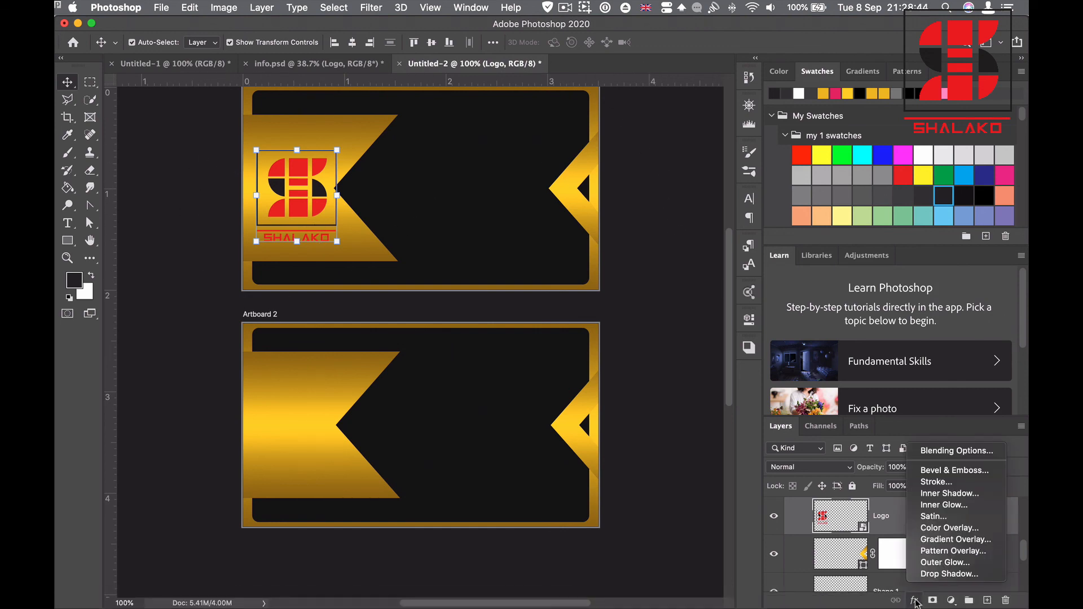
pyautogui.click(943, 528)
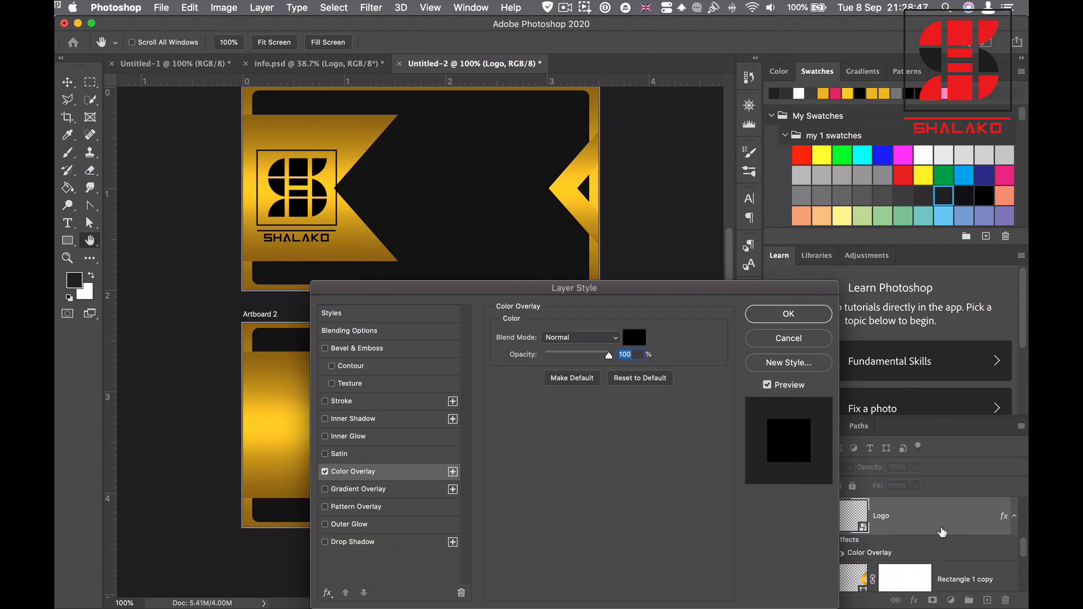
pyautogui.click(788, 314)
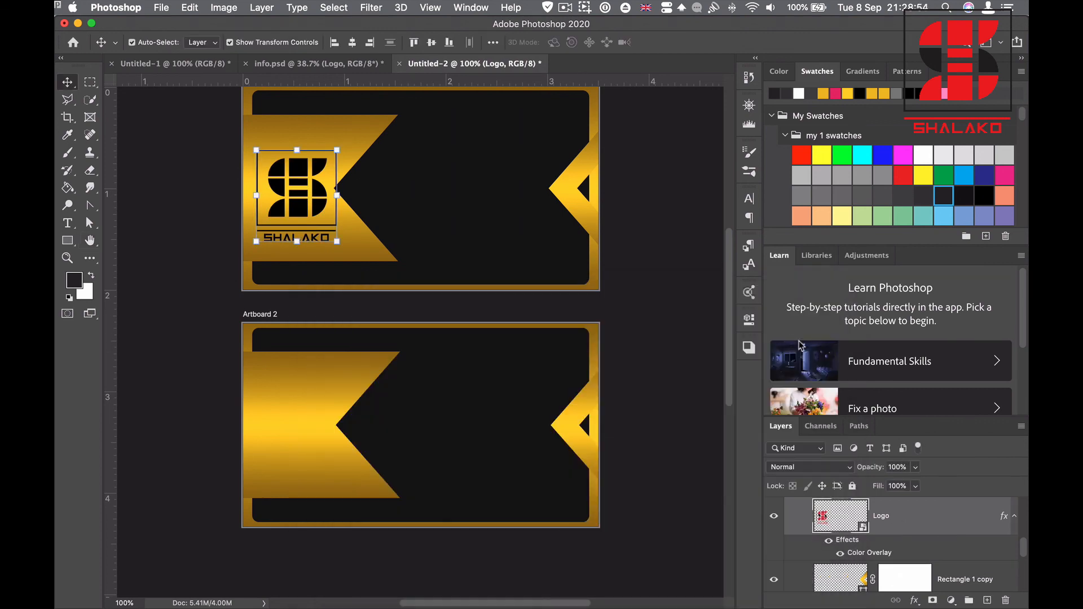
# Scale the logo proportionally to 10.73% and move it slightly up to centre it within the wide chevron
pyautogui.press('super+t')
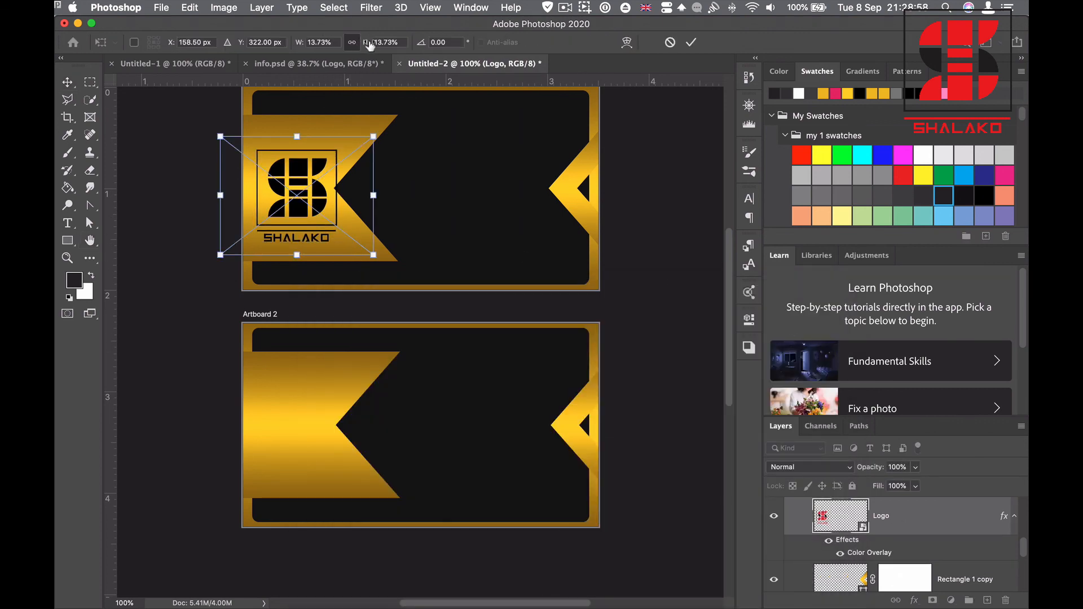
pyautogui.moveTo(370, 45); pyautogui.dragTo(366, 44)
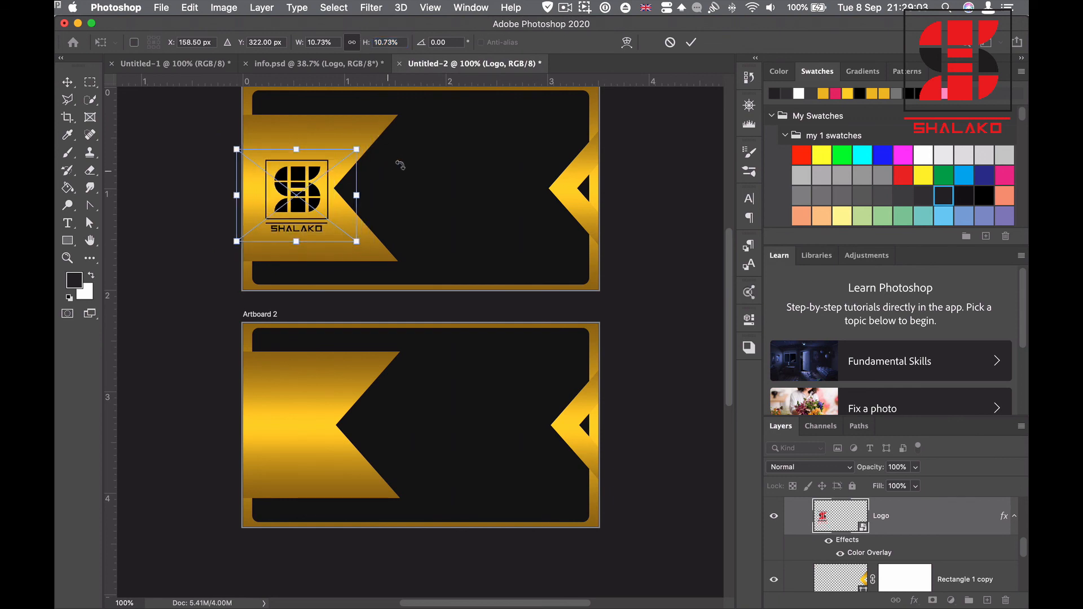
pyautogui.click(691, 42)
pyautogui.moveTo(297, 196); pyautogui.dragTo(297, 188)
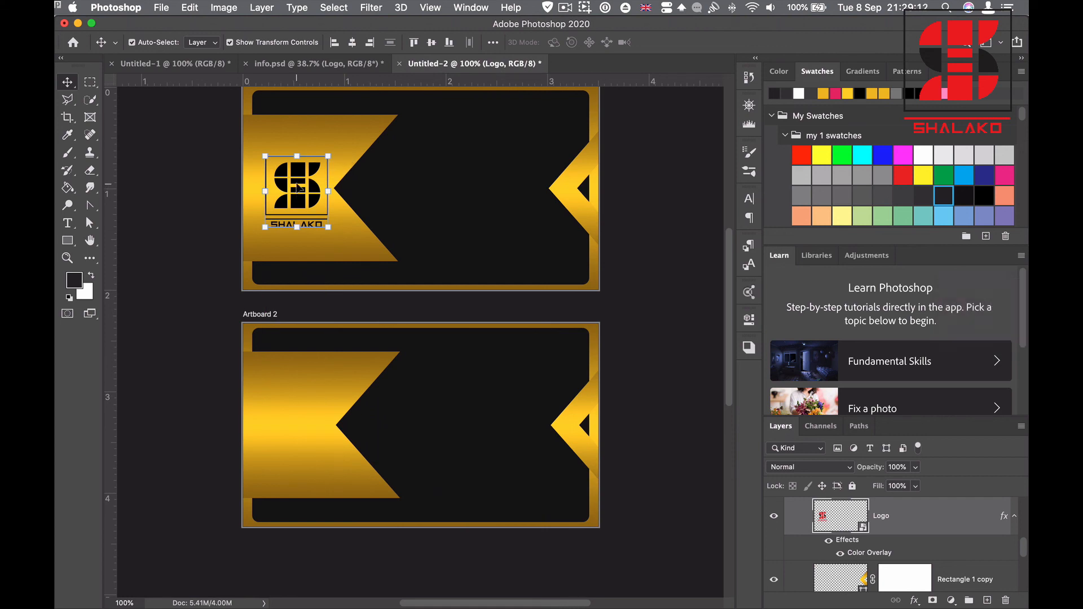
# Bring the black circle from info.psd onto the black panel of Artboard 1
pyautogui.click(325, 64)
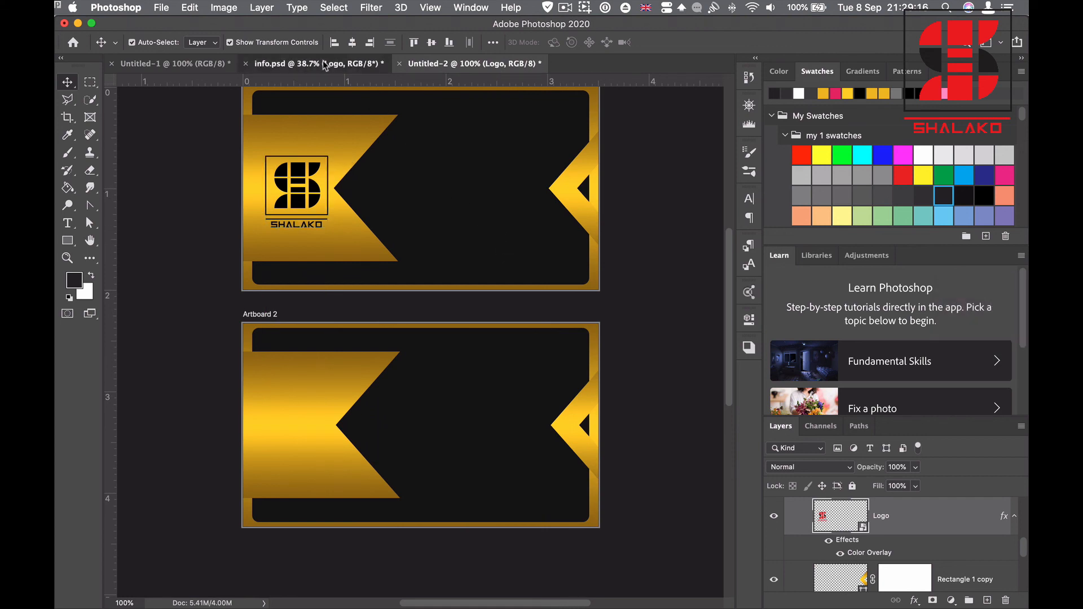
pyautogui.moveTo(453, 226); pyautogui.dragTo(528, 221)
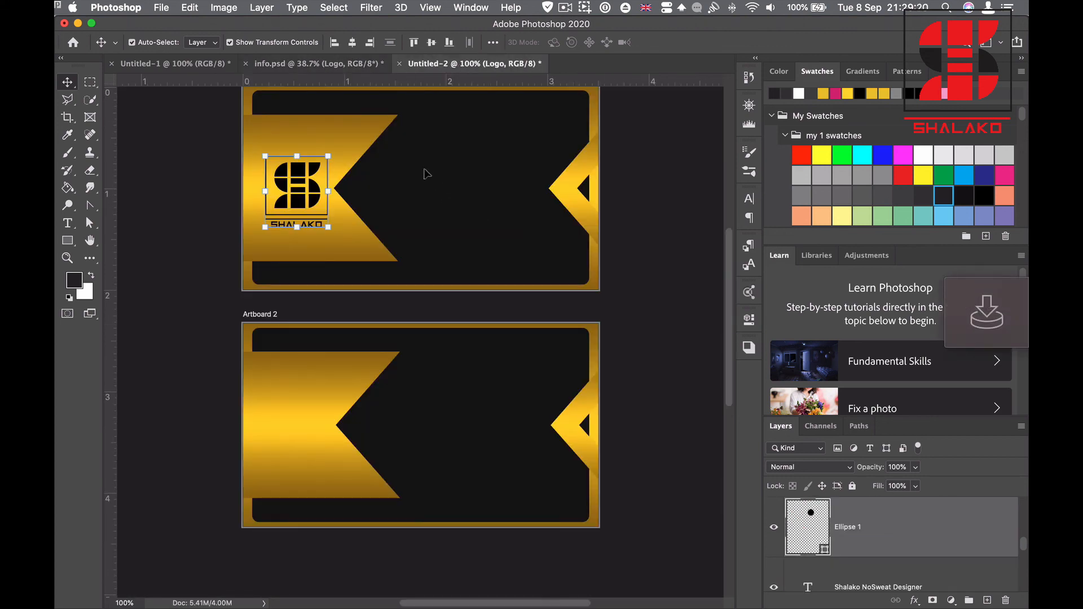
pyautogui.moveTo(427, 174); pyautogui.dragTo(430, 183)
# Scale the black circle down proportionally to about 165 px across
pyautogui.scroll(-1, 488, 207)
pyautogui.press('super+t')
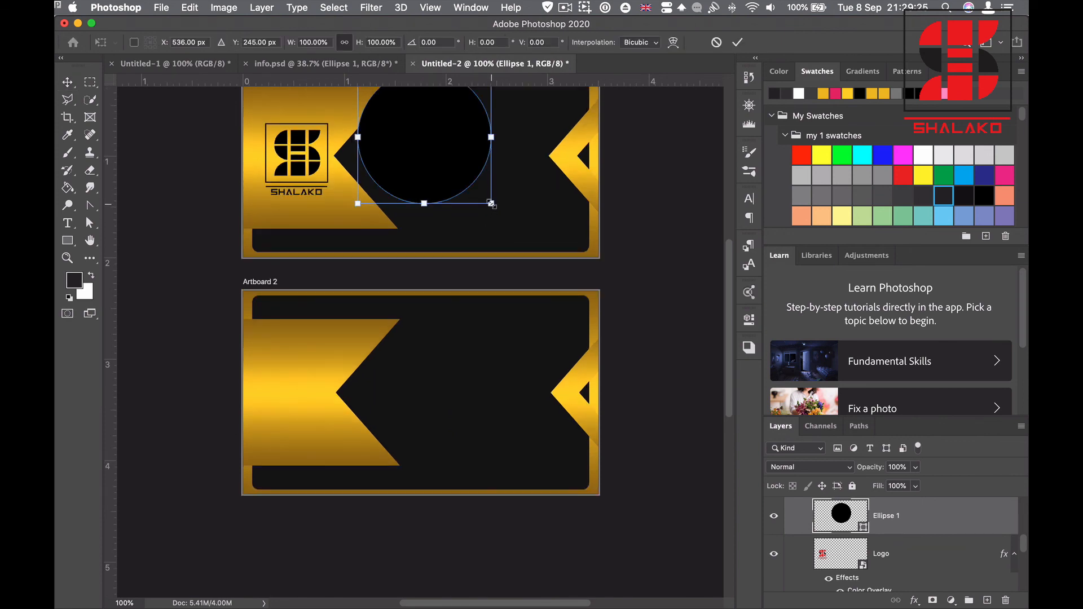
pyautogui.scroll(2, 439, 157)
pyautogui.moveTo(364, 44); pyautogui.dragTo(316, 48)
pyautogui.click(736, 44)
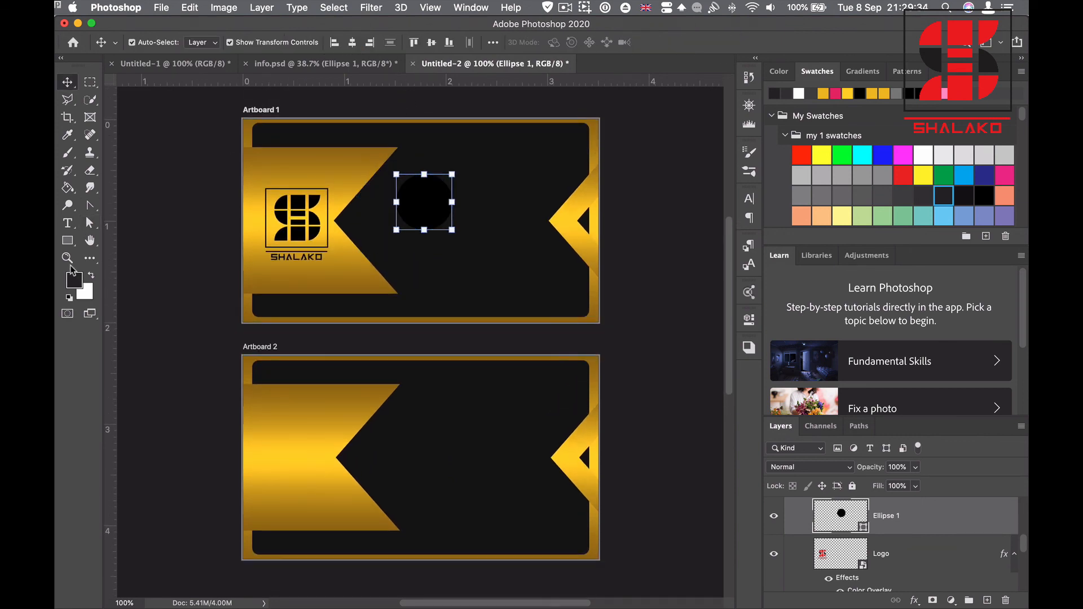
# Fill the circle with the recently used brown-to-gold gradient
pyautogui.click(89, 223)
pyautogui.click(256, 42)
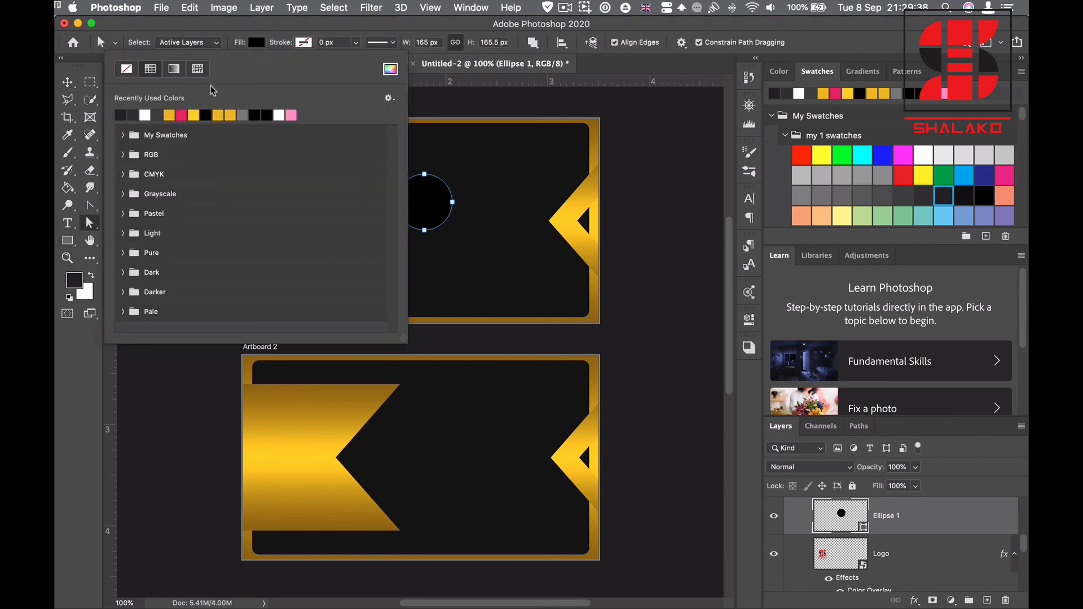
pyautogui.click(173, 68)
pyautogui.click(120, 115)
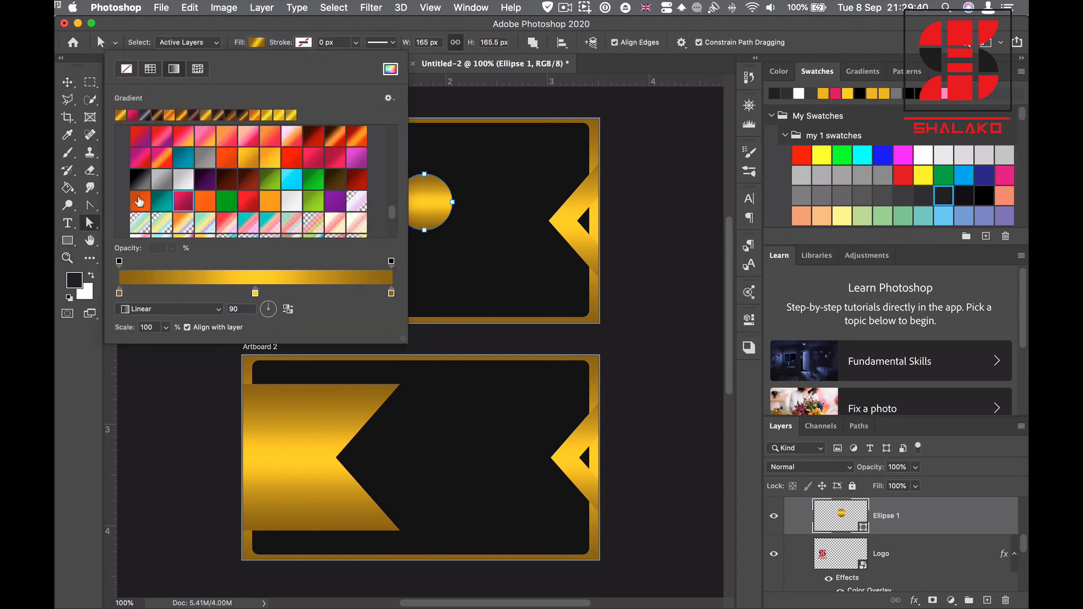
# Make the circle's gradient radial, remove its end brown colour stop and reverse its direction
pyautogui.click(220, 315)
pyautogui.click(203, 321)
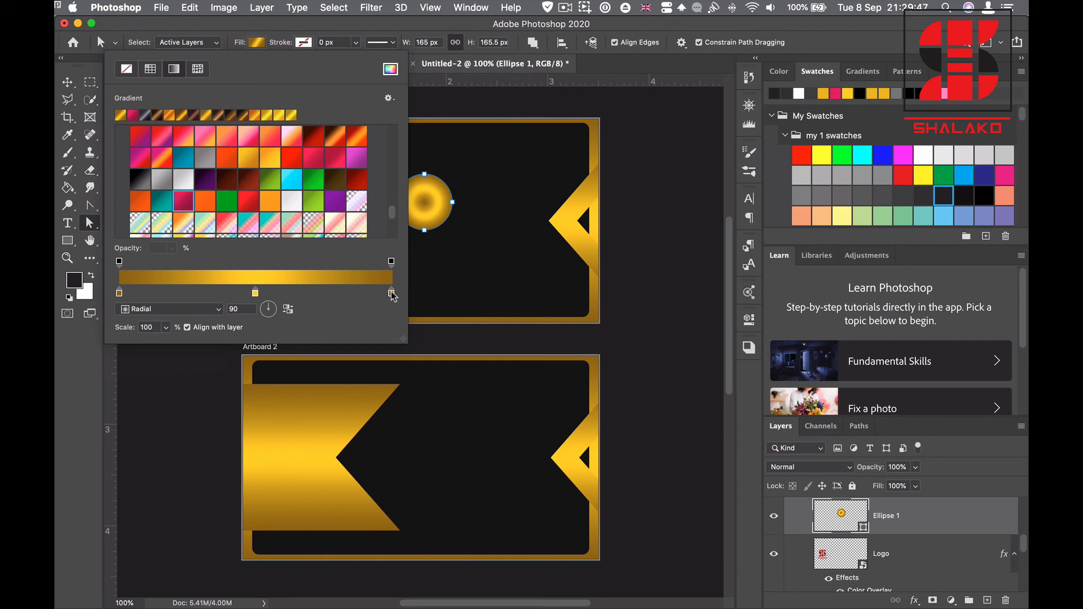
pyautogui.moveTo(392, 294); pyautogui.dragTo(395, 316)
pyautogui.click(287, 309)
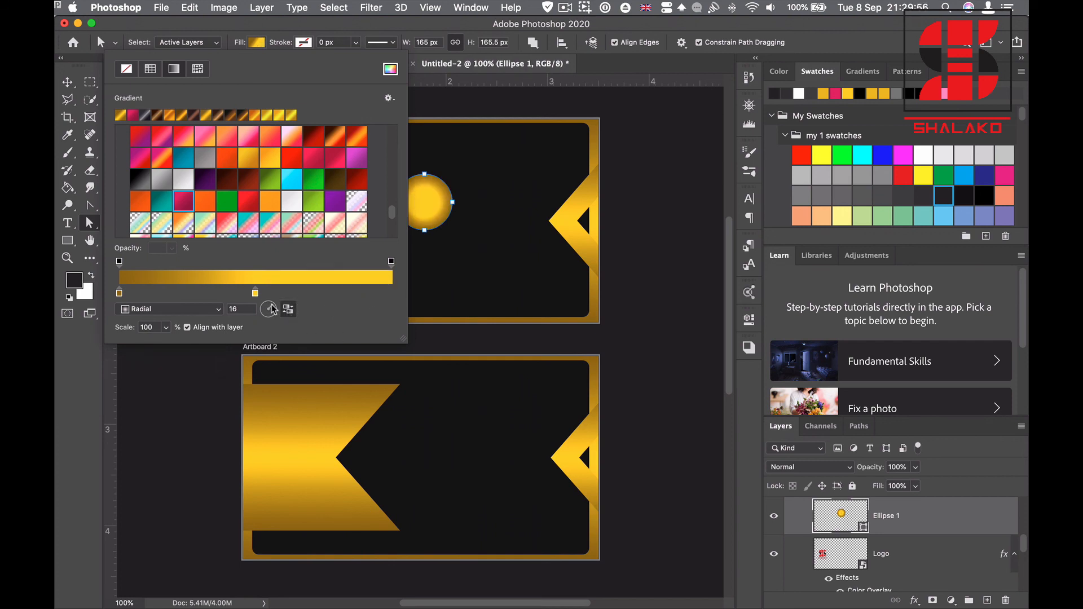
# Set the circle's gradient angle to -172 and its scale to 67%
pyautogui.moveTo(273, 310); pyautogui.dragTo(271, 305)
pyautogui.click(167, 327)
pyautogui.moveTo(168, 345); pyautogui.dragTo(165, 345)
pyautogui.moveTo(273, 310); pyautogui.dragTo(266, 313)
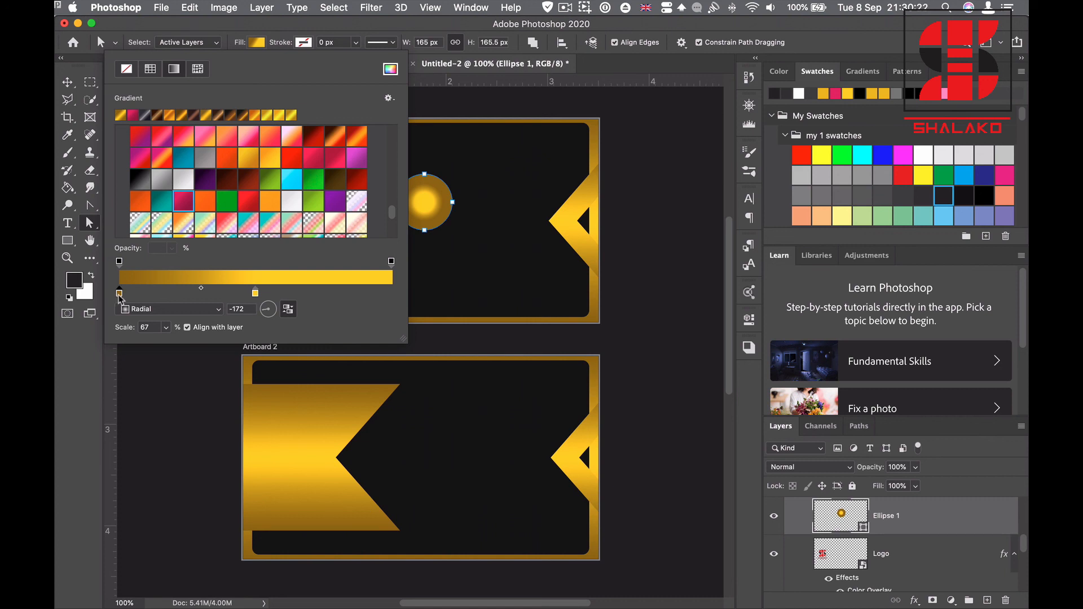
# Move the gradient's bright gold stop further from the brown stop, adjust the midpoint between them, and set the scale to 111%
pyautogui.moveTo(255, 293); pyautogui.dragTo(293, 292)
pyautogui.moveTo(225, 291); pyautogui.dragTo(212, 290)
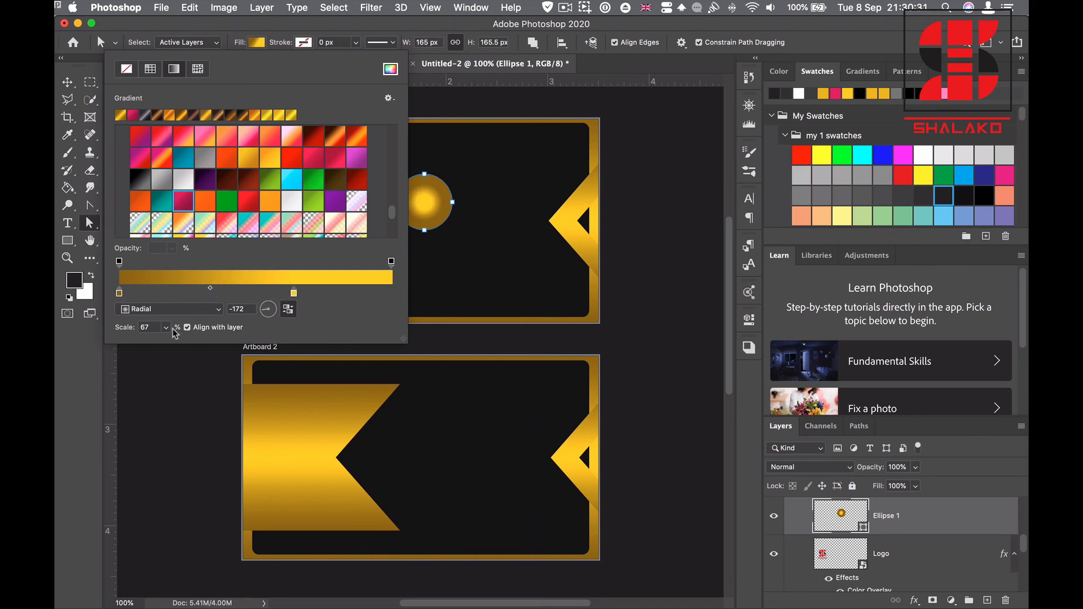
pyautogui.moveTo(167, 327)
pyautogui.mouseDown()
pyautogui.moveTo(169, 344)
pyautogui.moveTo(184, 345)
pyautogui.moveTo(170, 346)
pyautogui.mouseUp()
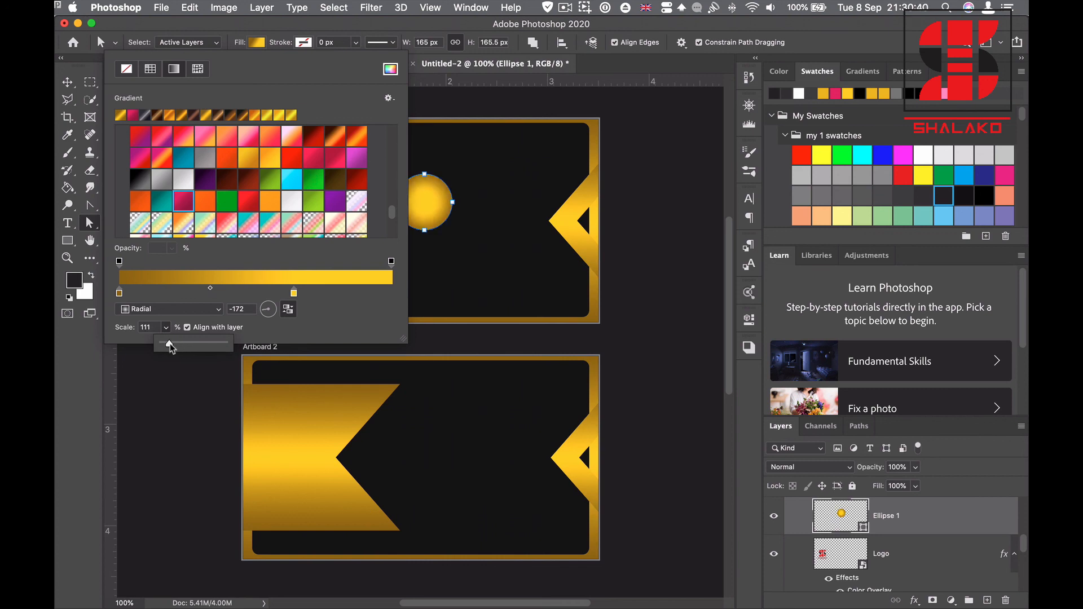
pyautogui.click(445, 103)
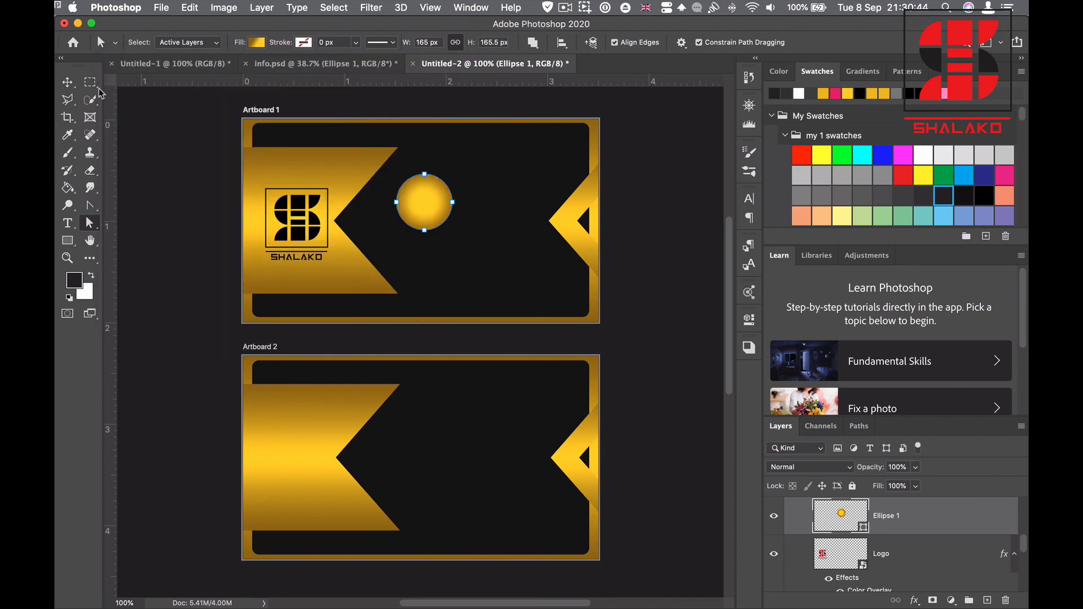
# Scale the gold circle down proportionally to icon-bullet size and move it slightly toward the wide chevron
pyautogui.click(68, 83)
pyautogui.click(452, 172)
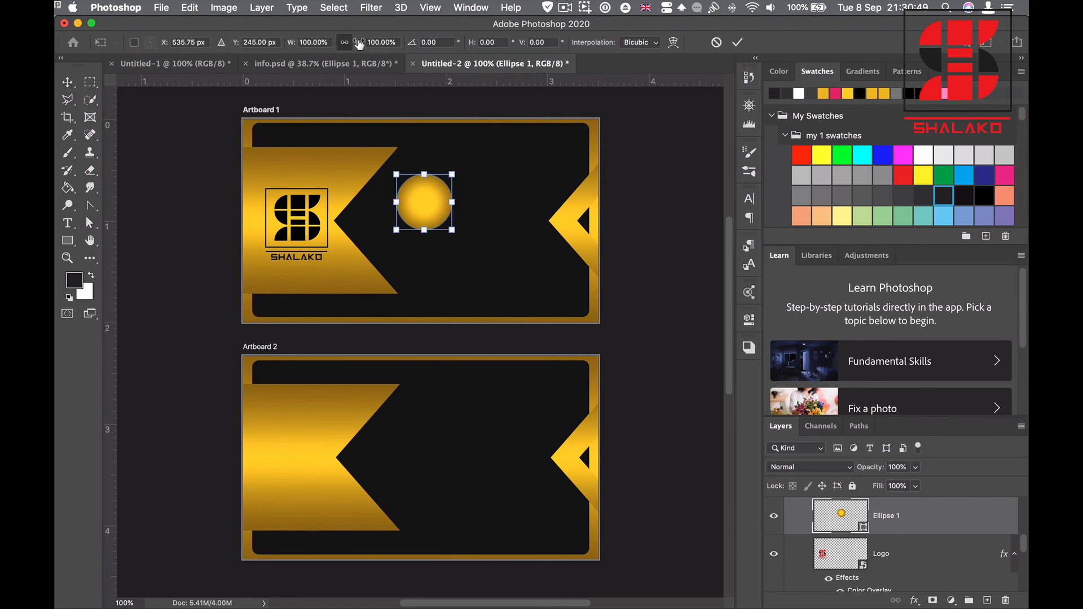
pyautogui.moveTo(359, 44); pyautogui.dragTo(317, 42)
pyautogui.click(738, 42)
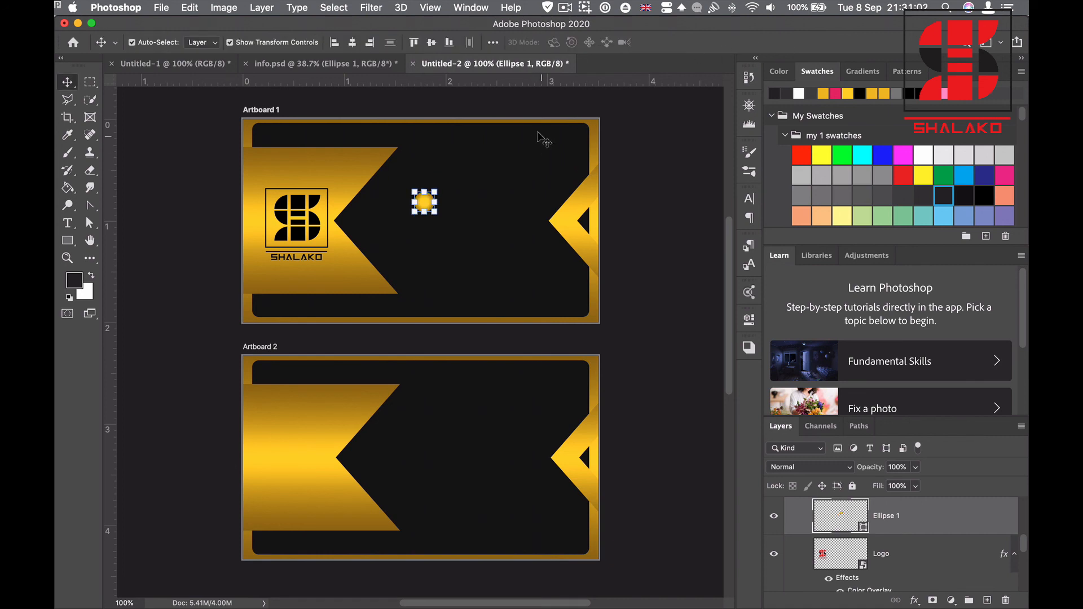
pyautogui.moveTo(424, 202)
pyautogui.mouseDown()
pyautogui.moveTo(393, 201)
pyautogui.moveTo(414, 201)
pyautogui.mouseUp()
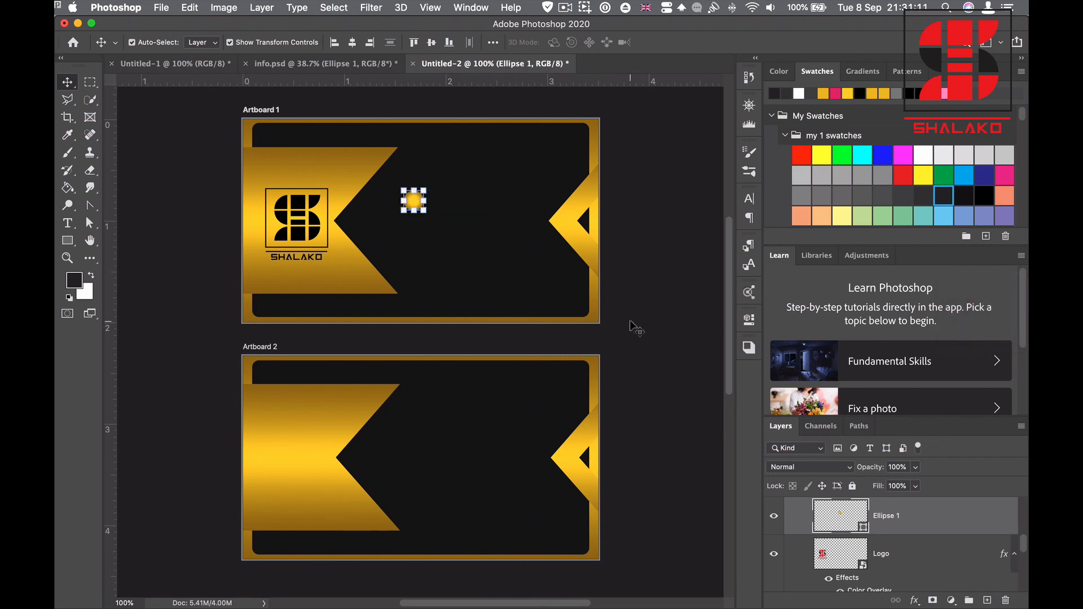
# Duplicate the small gold circle's layer three times
pyautogui.press('super+j')
pyautogui.press('super+j')
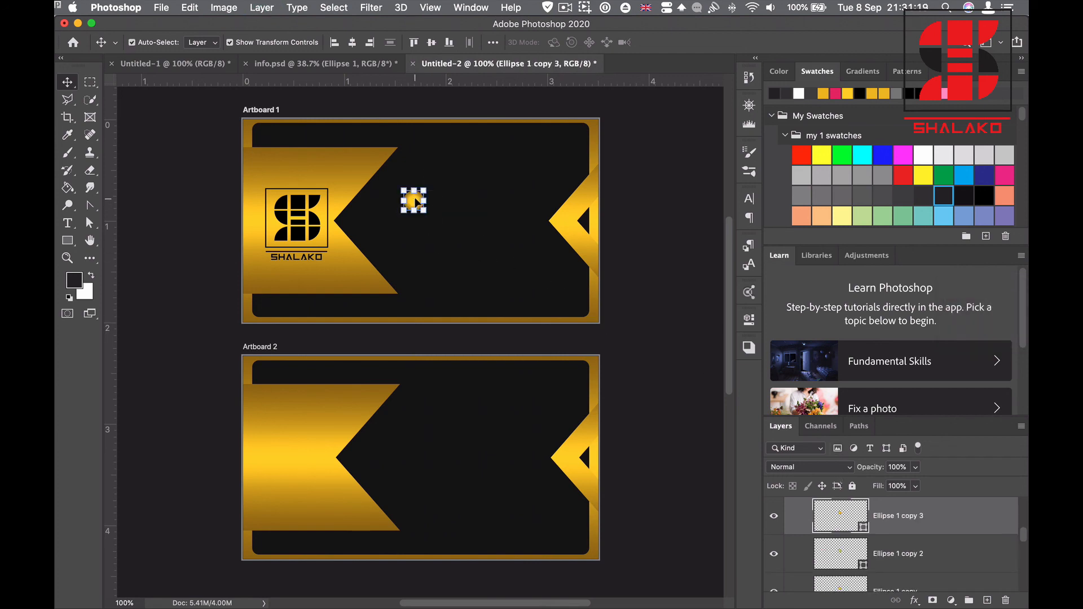
# Move the topmost circle copy straight down near Artboard 1's lower border and distribute all four circles evenly in a vertical column
pyautogui.moveTo(416, 203); pyautogui.dragTo(419, 294)
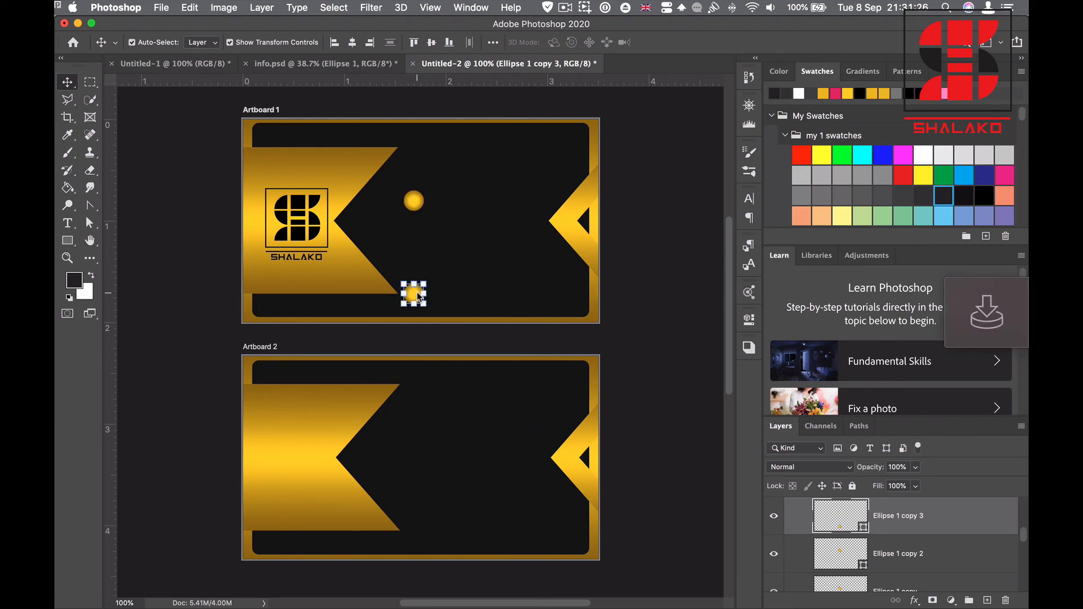
pyautogui.scroll(-2, 899, 587)
pyautogui.keyDown('shift'); pyautogui.click(898, 574); pyautogui.keyUp('shift')
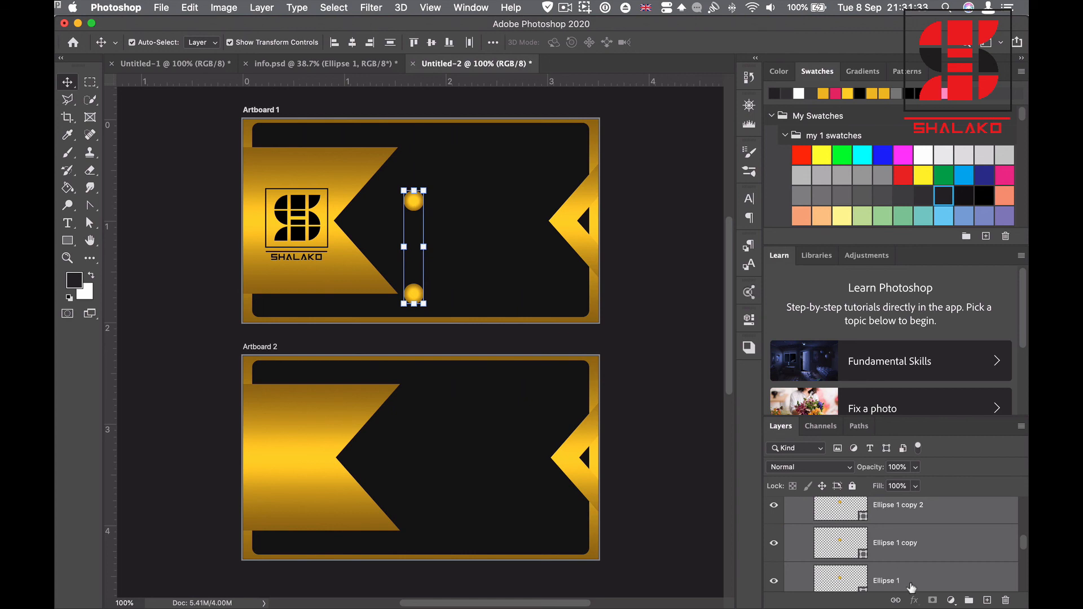
pyautogui.click(493, 42)
pyautogui.click(452, 122)
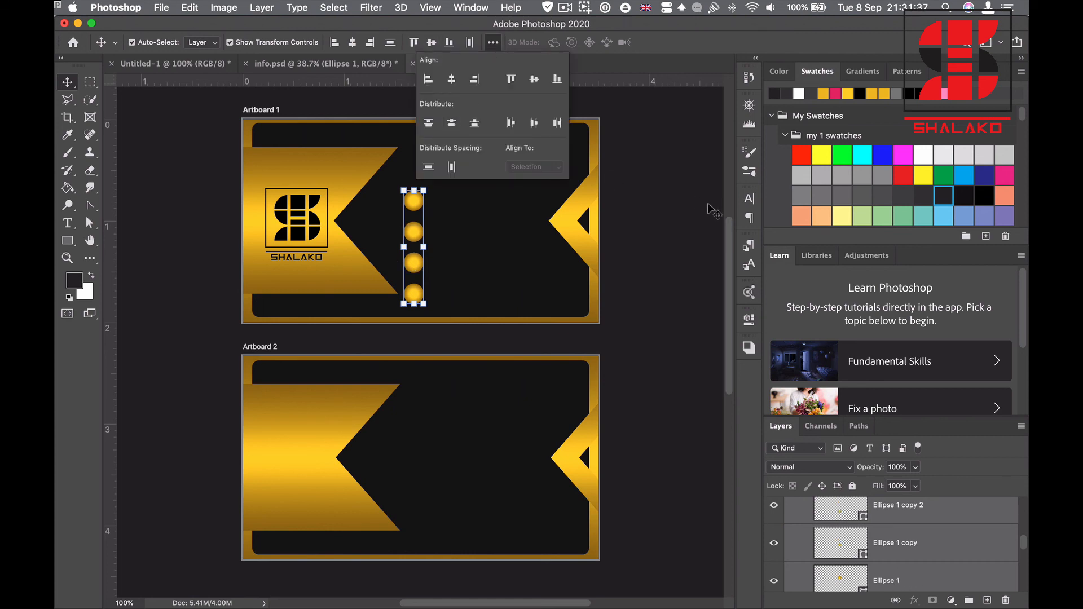
pyautogui.click(639, 275)
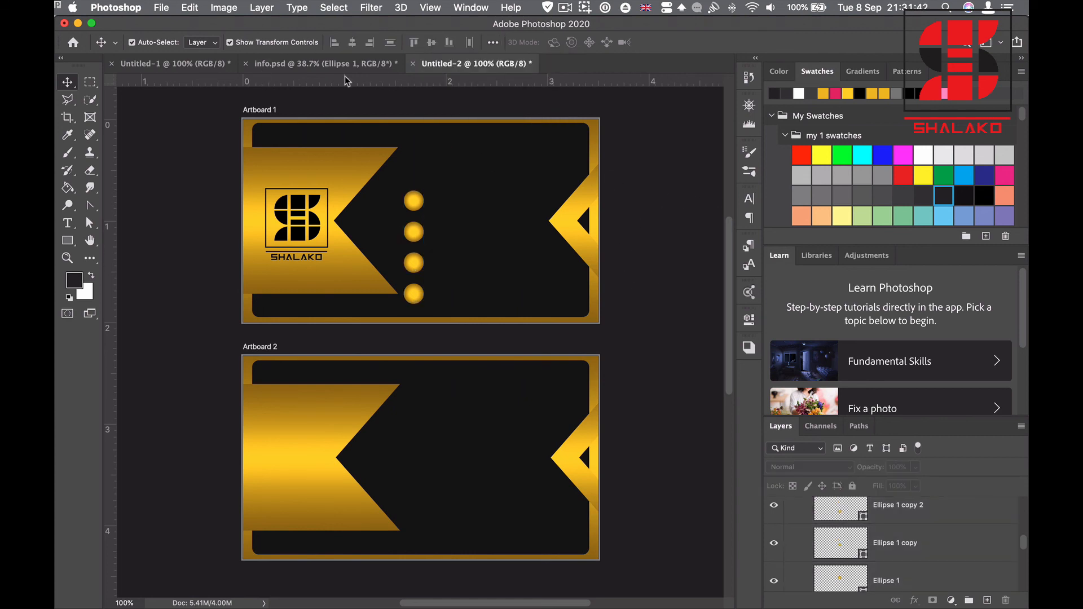
# Copy the phone, address, e-mail and website text layers from info.psd onto Artboard 1 of the card
pyautogui.click(370, 66)
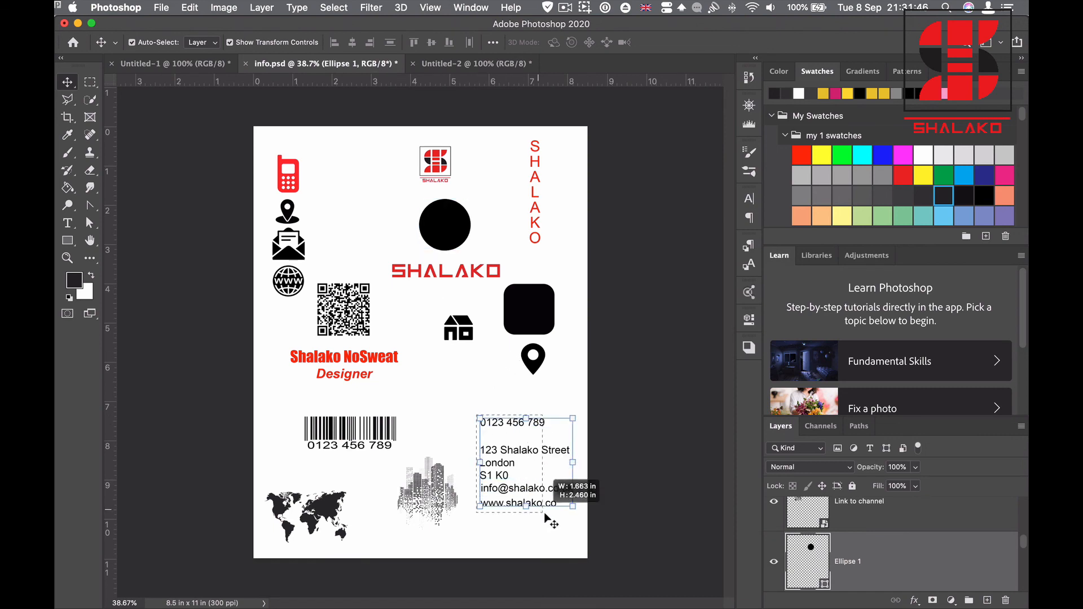
pyautogui.moveTo(558, 496); pyautogui.dragTo(443, 63)
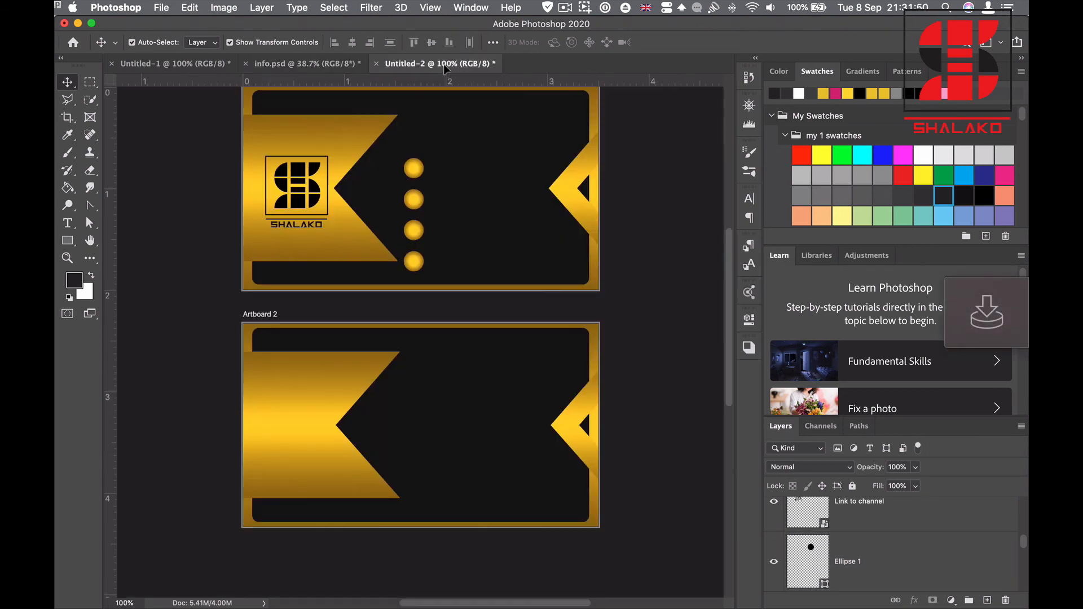
pyautogui.moveTo(498, 216); pyautogui.dragTo(506, 236)
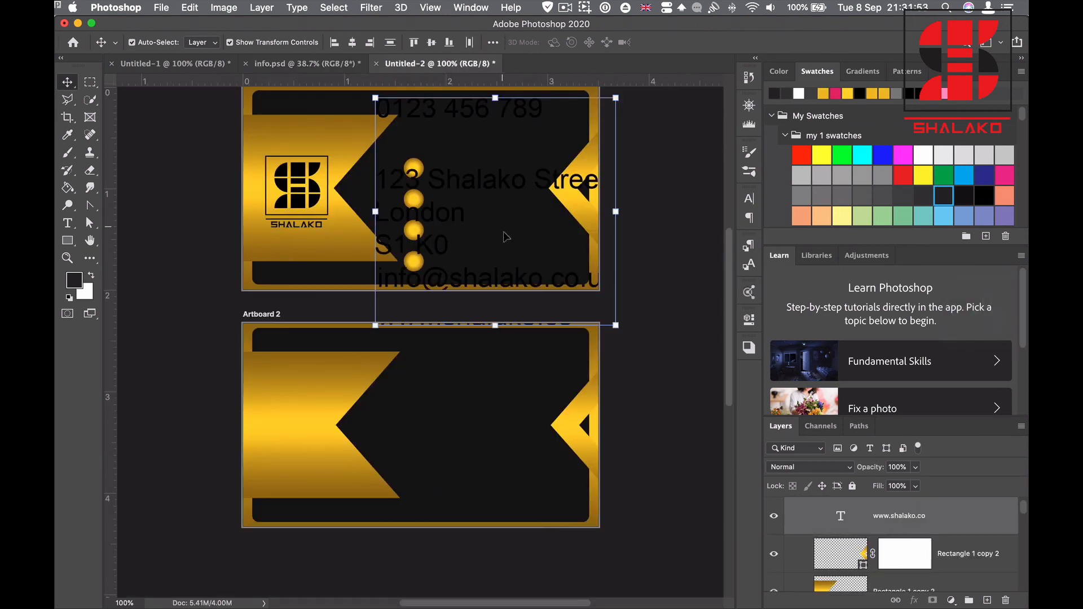
# Recolour the contact text layers to gold f0c917, sampled from the wide chevron
pyautogui.click(750, 199)
pyautogui.click(705, 277)
pyautogui.click(338, 172)
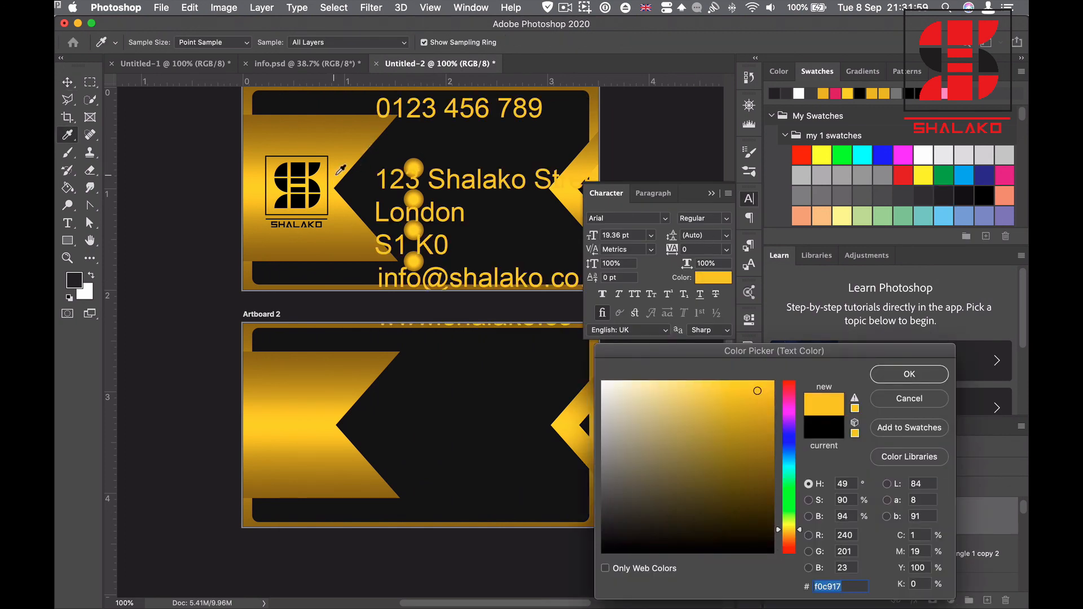
pyautogui.click(712, 194)
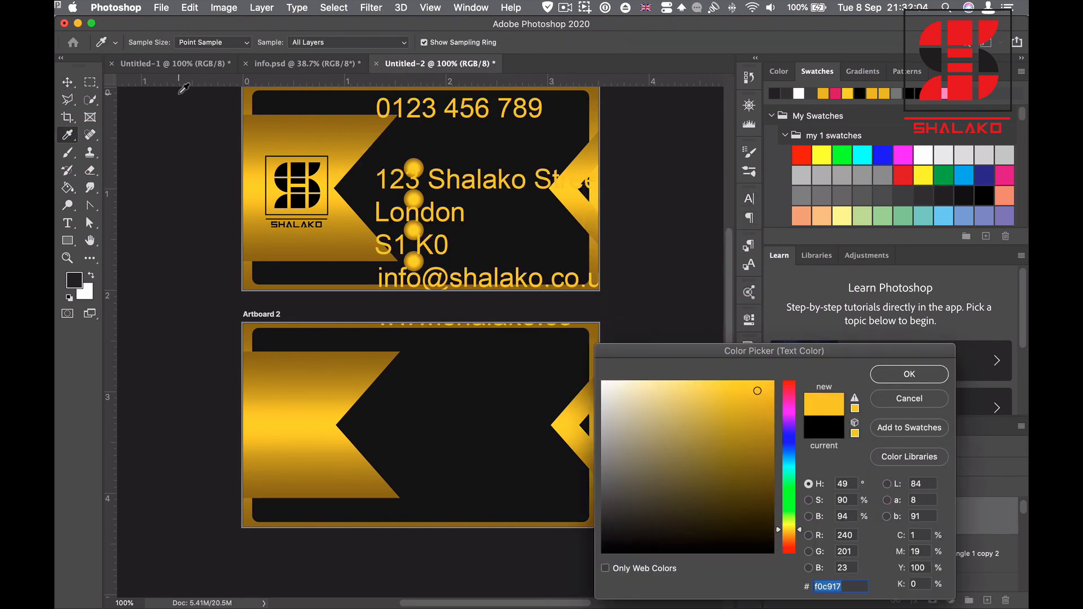
pyautogui.press('Return')
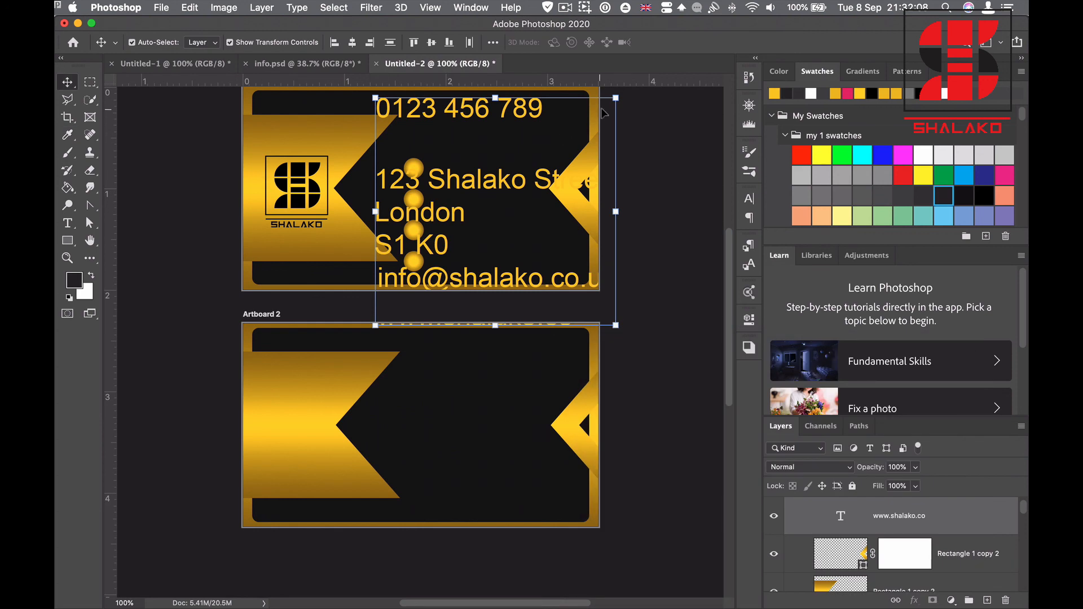
# Scale the contact text down proportionally and place it between the gold circles and the small chevron
pyautogui.moveTo(615, 98); pyautogui.dragTo(484, 236)
pyautogui.moveTo(391, 267); pyautogui.dragTo(454, 211)
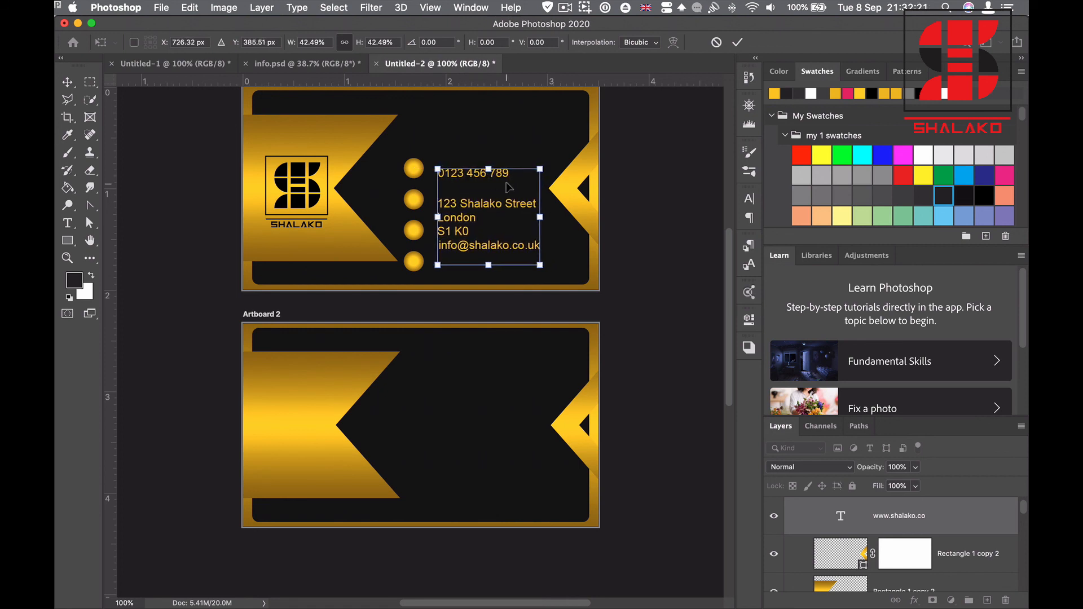
pyautogui.click(737, 43)
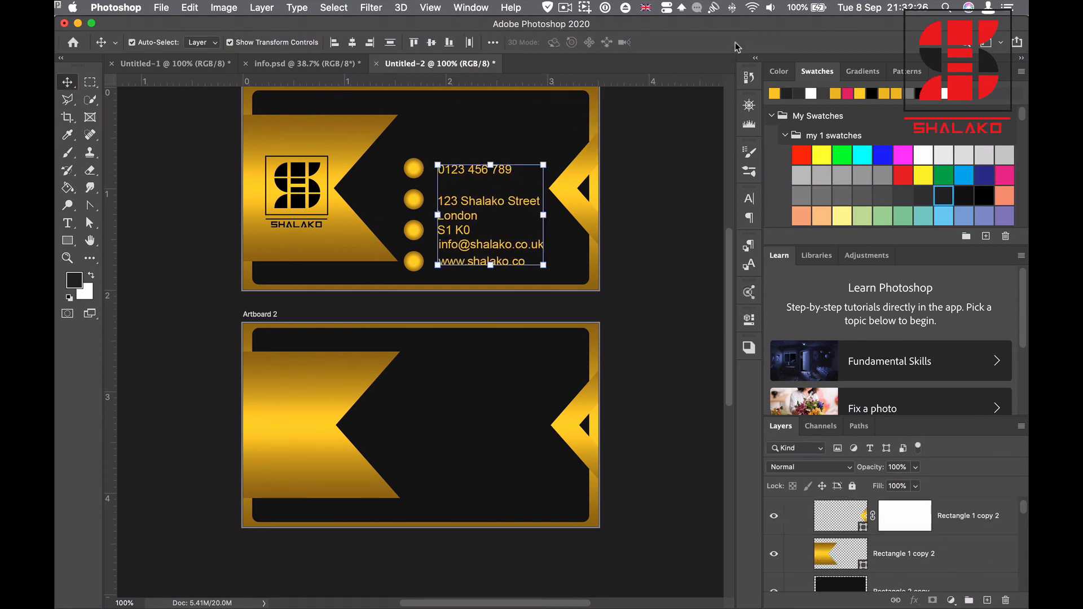
pyautogui.click(634, 150)
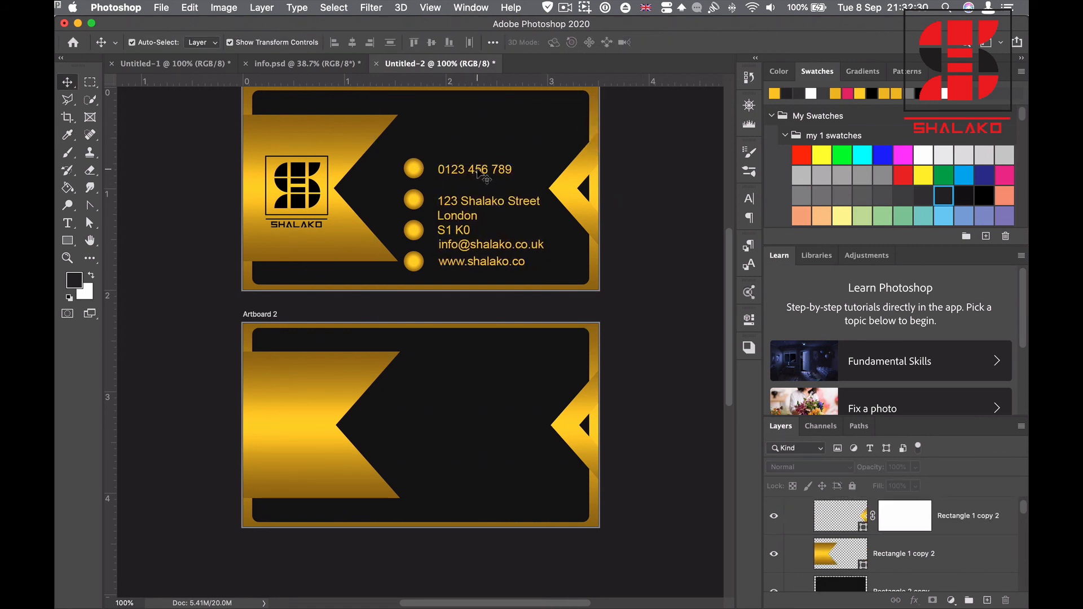
# Position the phone, address, e-mail and website lines individually beside their gold circles, with their starting edges lined up
pyautogui.click(478, 172)
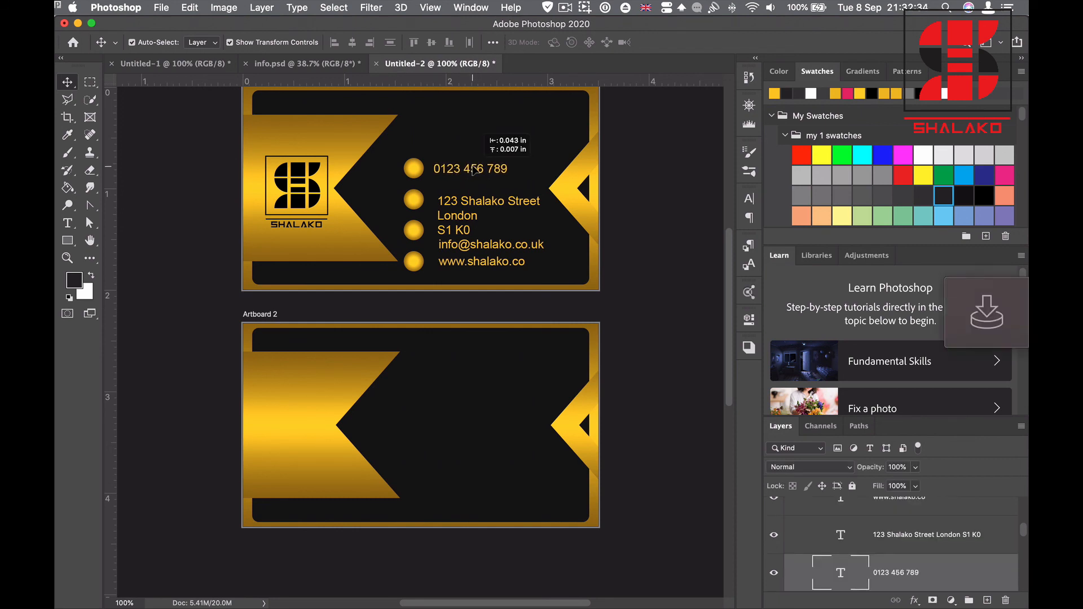
pyautogui.moveTo(463, 209); pyautogui.dragTo(454, 192)
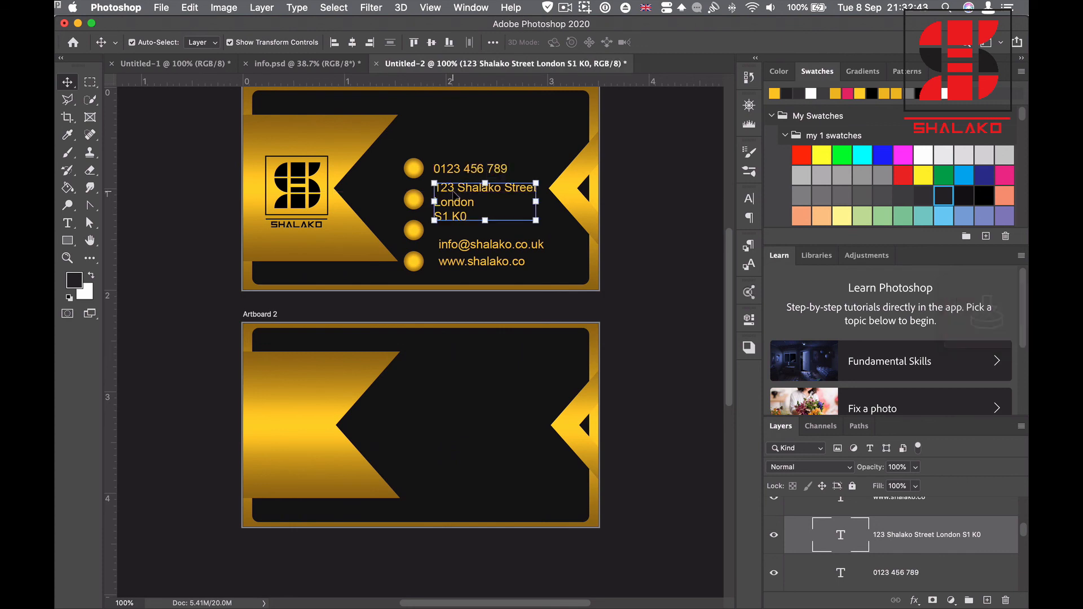
pyautogui.moveTo(474, 252)
pyautogui.mouseDown()
pyautogui.moveTo(475, 241)
pyautogui.moveTo(480, 265)
pyautogui.moveTo(469, 236)
pyautogui.mouseUp()
pyautogui.click(480, 240)
pyautogui.click(642, 231)
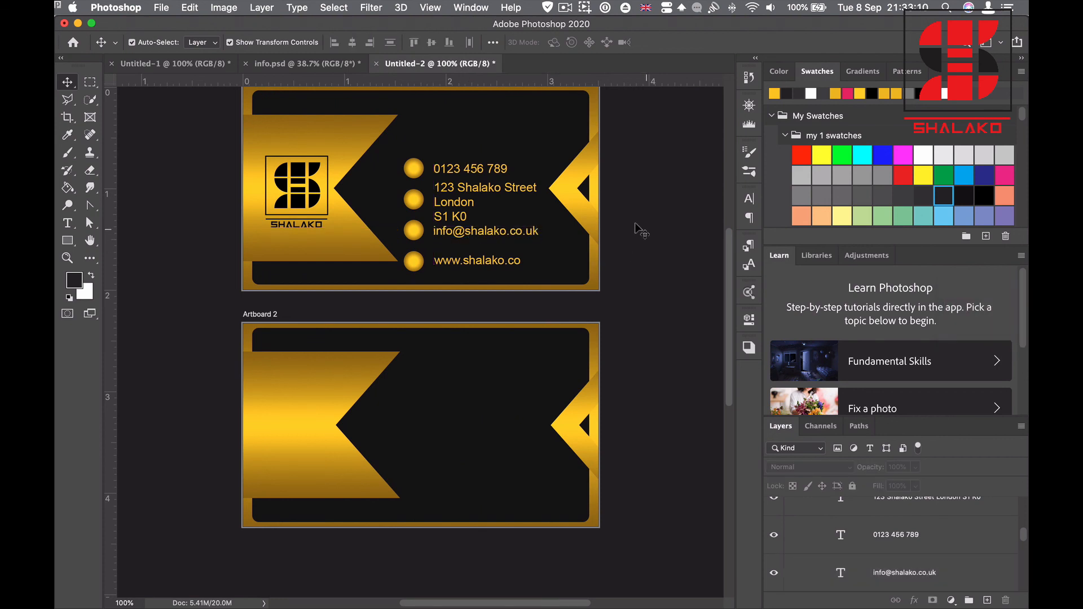
# Copy the cell phone icon from info.psd onto the card, scale it down and centre it on the first gold circle
pyautogui.click(316, 63)
pyautogui.moveTo(280, 180); pyautogui.dragTo(418, 169)
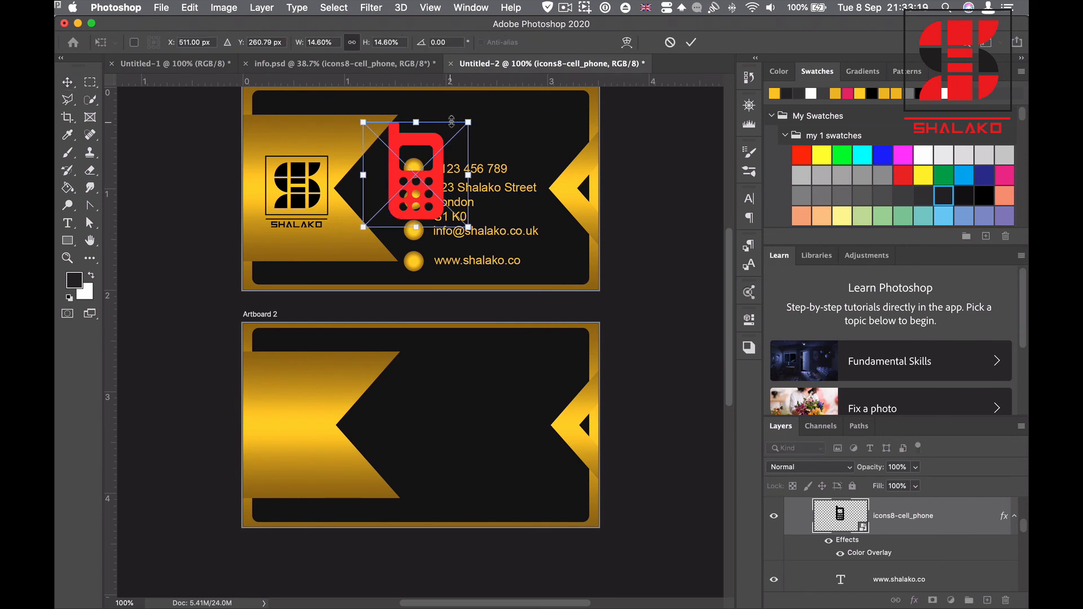
pyautogui.moveTo(443, 121); pyautogui.dragTo(415, 168)
pyautogui.click(67, 257)
pyautogui.moveTo(338, 120); pyautogui.dragTo(624, 365)
pyautogui.press('v')
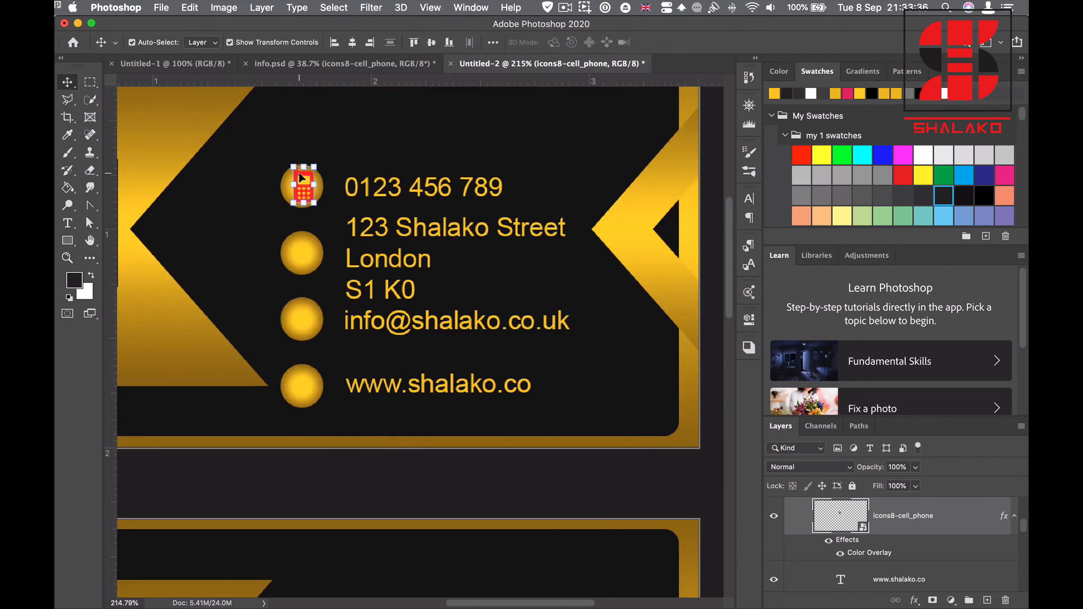
pyautogui.moveTo(300, 178); pyautogui.dragTo(302, 193)
# Change the phone icon's Color Overlay to near-black 1a1a1a, sampled from the card background
pyautogui.doubleClick(863, 552)
pyautogui.click(634, 336)
pyautogui.click(577, 182)
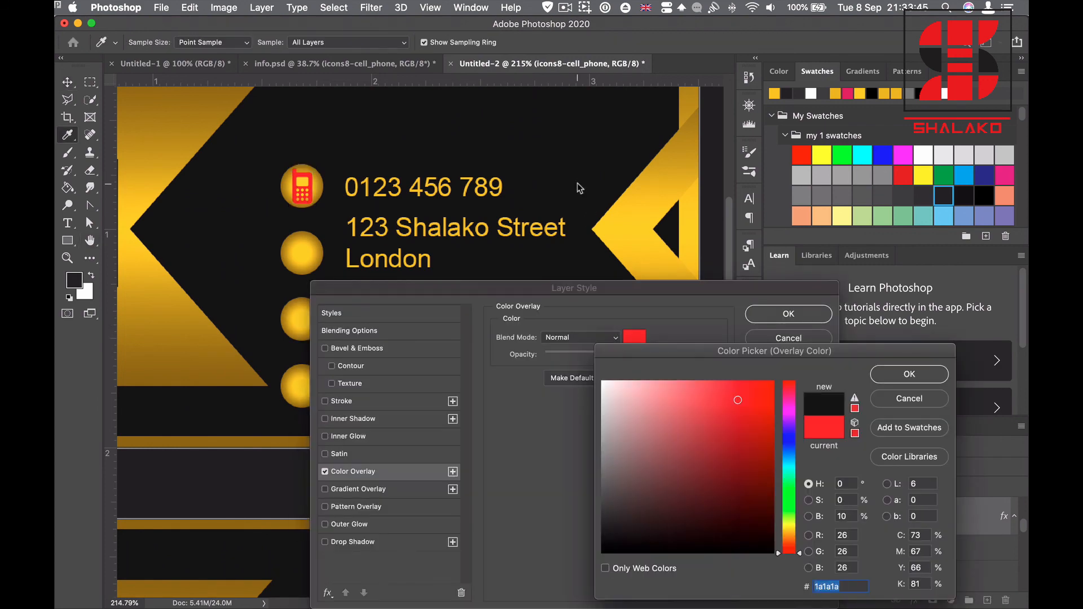
pyautogui.click(891, 374)
pyautogui.click(783, 315)
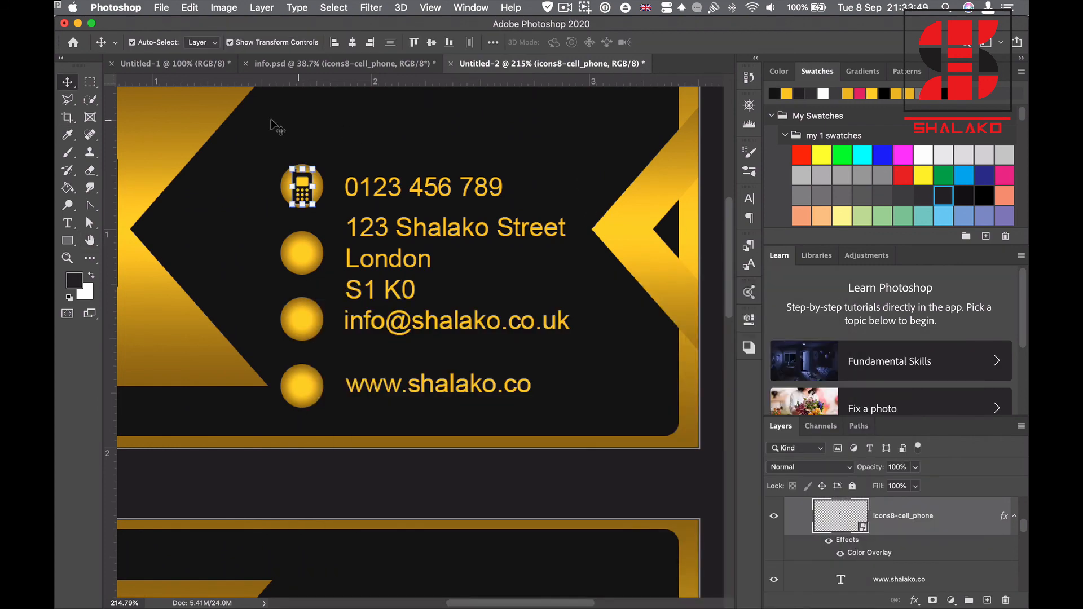
# Copy the place marker icon from info.psd onto the card and scale it to fit the second gold circle
pyautogui.click(345, 63)
pyautogui.moveTo(295, 227)
pyautogui.mouseDown()
pyautogui.moveTo(476, 68)
pyautogui.moveTo(337, 266)
pyautogui.moveTo(351, 255)
pyautogui.mouseUp()
pyautogui.moveTo(397, 189)
pyautogui.mouseDown()
pyautogui.moveTo(363, 190)
pyautogui.moveTo(292, 297)
pyautogui.moveTo(327, 254)
pyautogui.moveTo(343, 269)
pyautogui.moveTo(326, 252)
pyautogui.moveTo(290, 248)
pyautogui.moveTo(536, 63)
pyautogui.moveTo(328, 322)
pyautogui.moveTo(351, 306)
pyautogui.mouseUp()
pyautogui.click(691, 42)
# Copy the open e-mail icon from info.psd, scale it to about 2% and centre it on the third gold circle
pyautogui.click(347, 63)
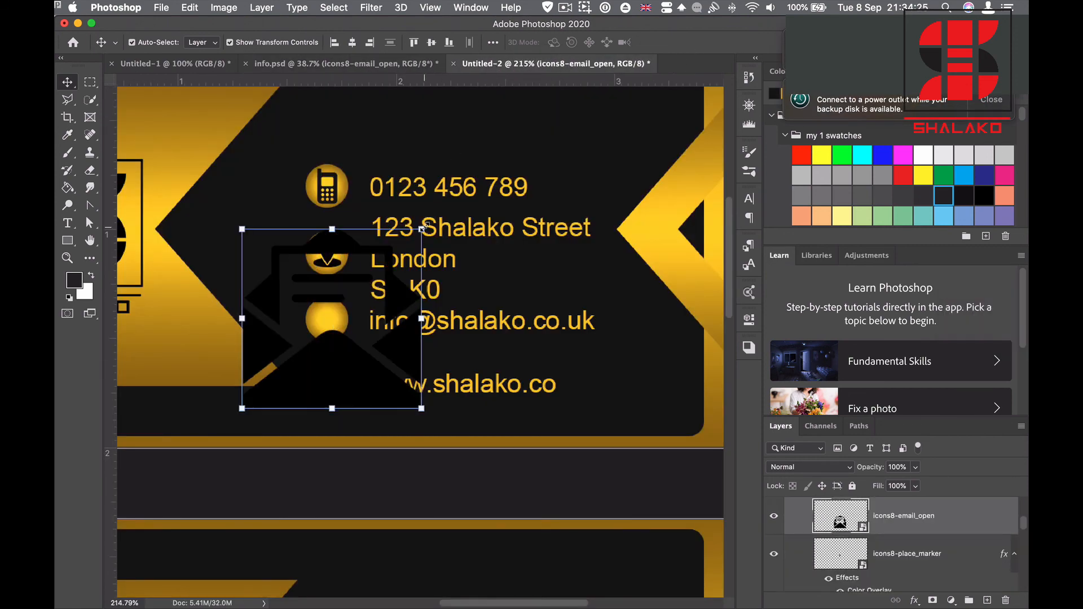
pyautogui.moveTo(422, 228); pyautogui.dragTo(436, 226)
pyautogui.moveTo(306, 342); pyautogui.dragTo(326, 320)
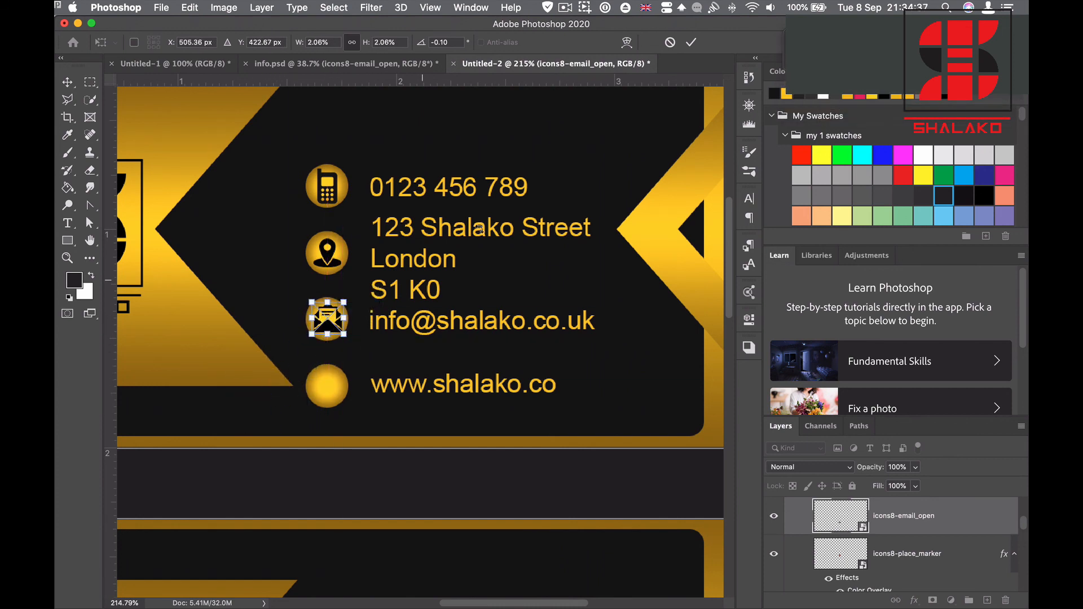
pyautogui.click(690, 43)
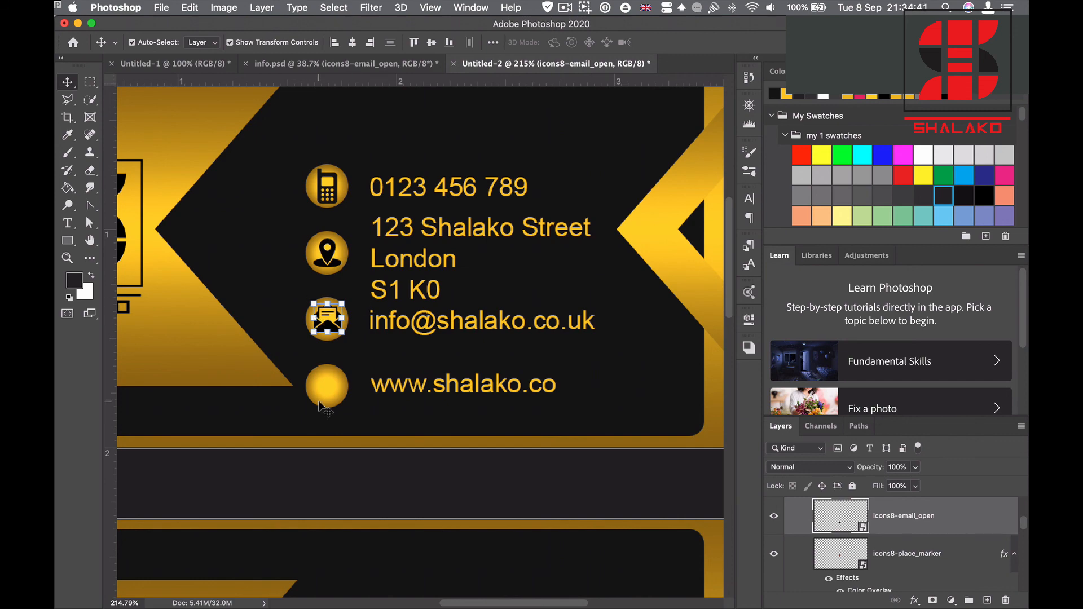
# Copy the website globe icon from info.psd, scale it to about 2.5% and centre it on the fourth gold circle
pyautogui.click(346, 60)
pyautogui.moveTo(295, 285); pyautogui.dragTo(496, 64)
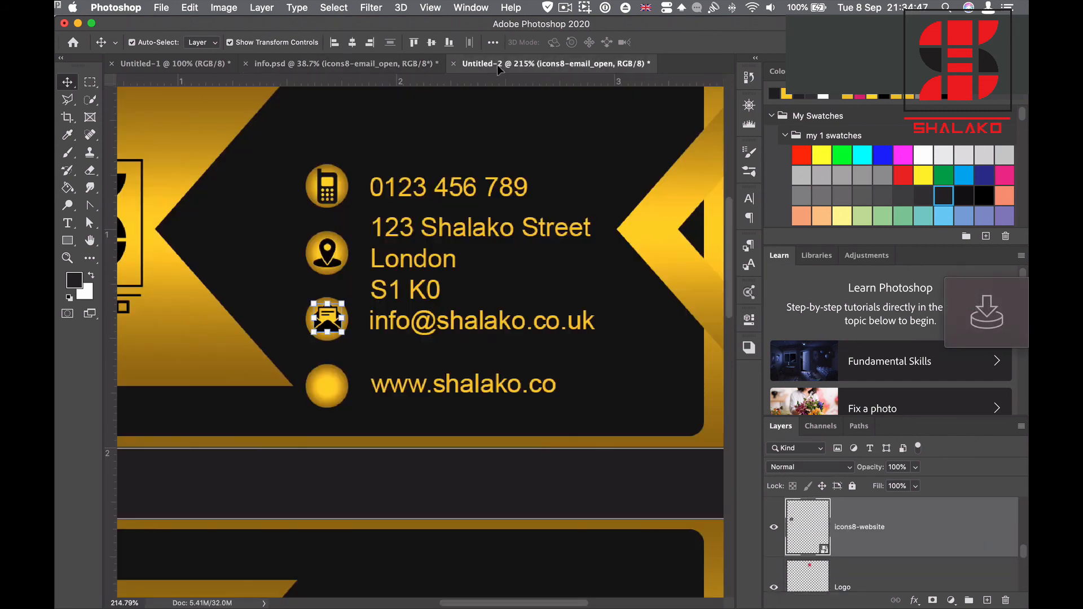
pyautogui.moveTo(325, 391); pyautogui.dragTo(327, 387)
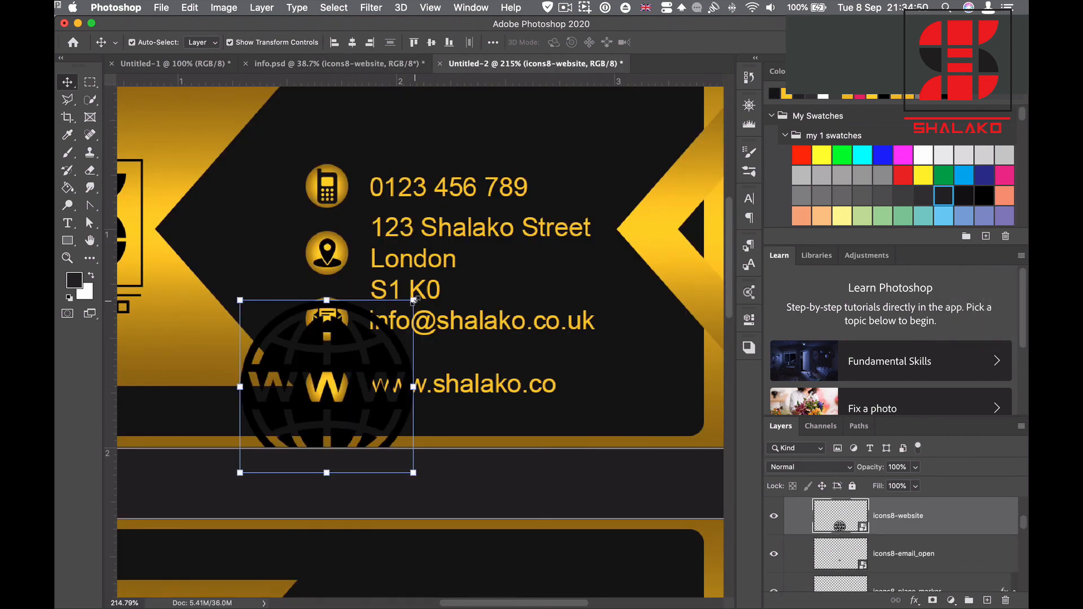
pyautogui.click(415, 301)
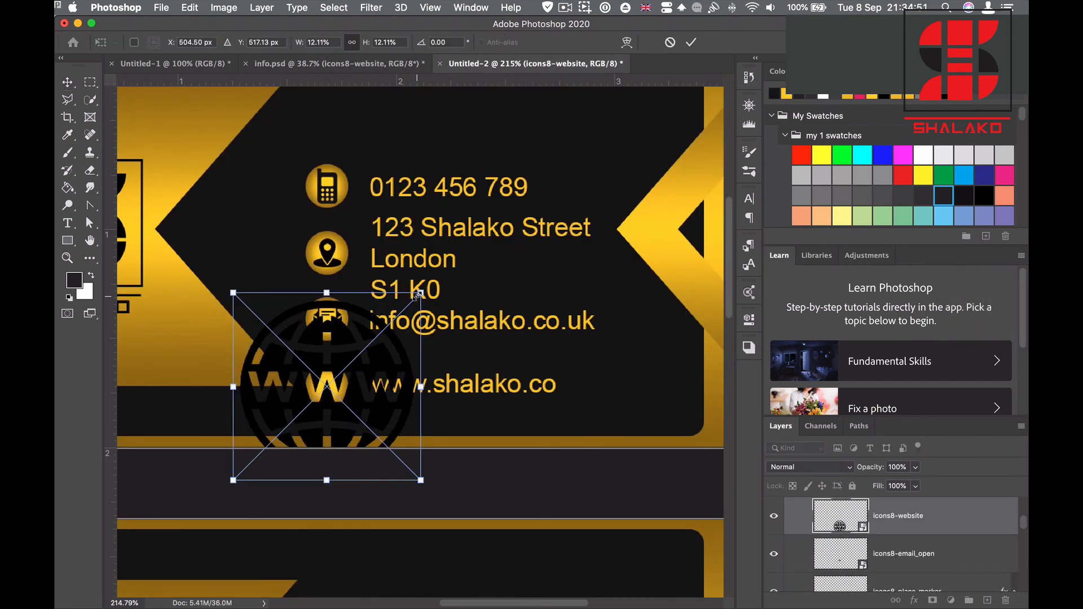
pyautogui.moveTo(419, 293); pyautogui.dragTo(328, 387)
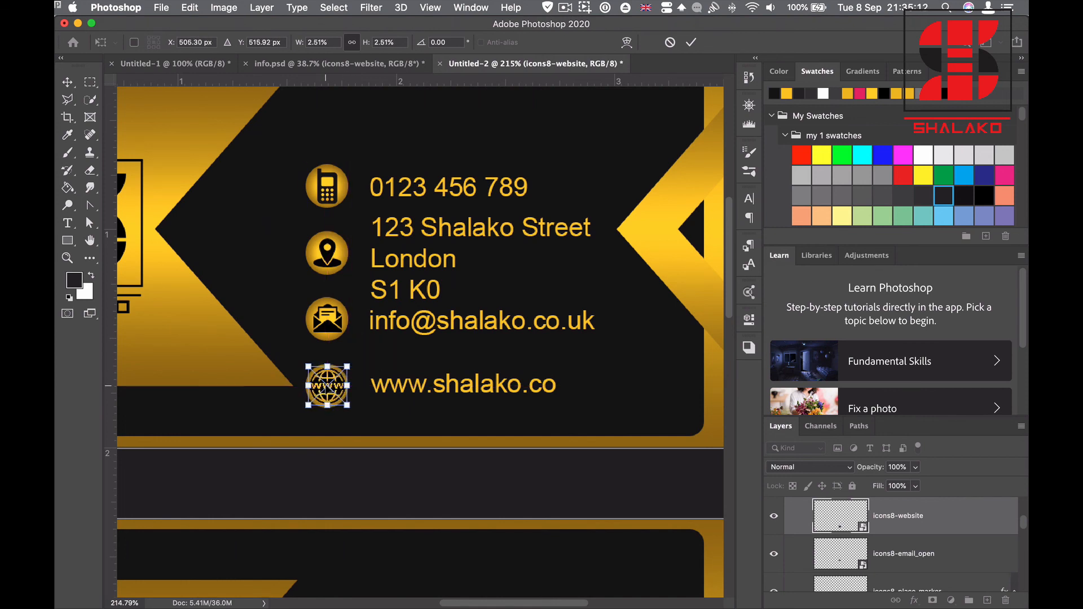
pyautogui.click(690, 43)
pyautogui.press('super+1')
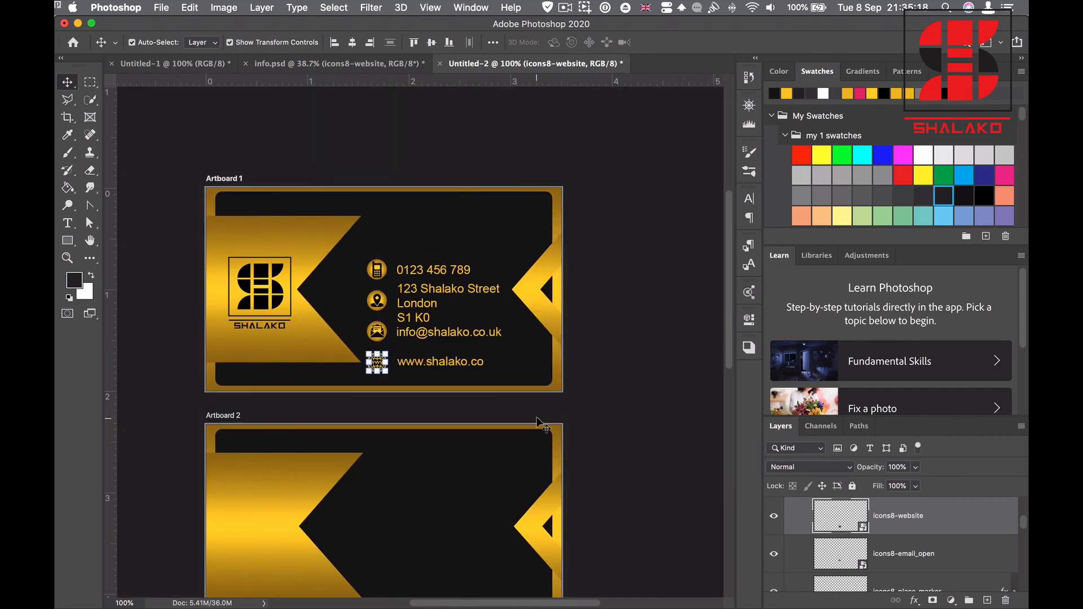
pyautogui.click(608, 312)
# Copy the name and job title text from info.psd, scale it to about 35% and place it above the contact details
pyautogui.click(357, 63)
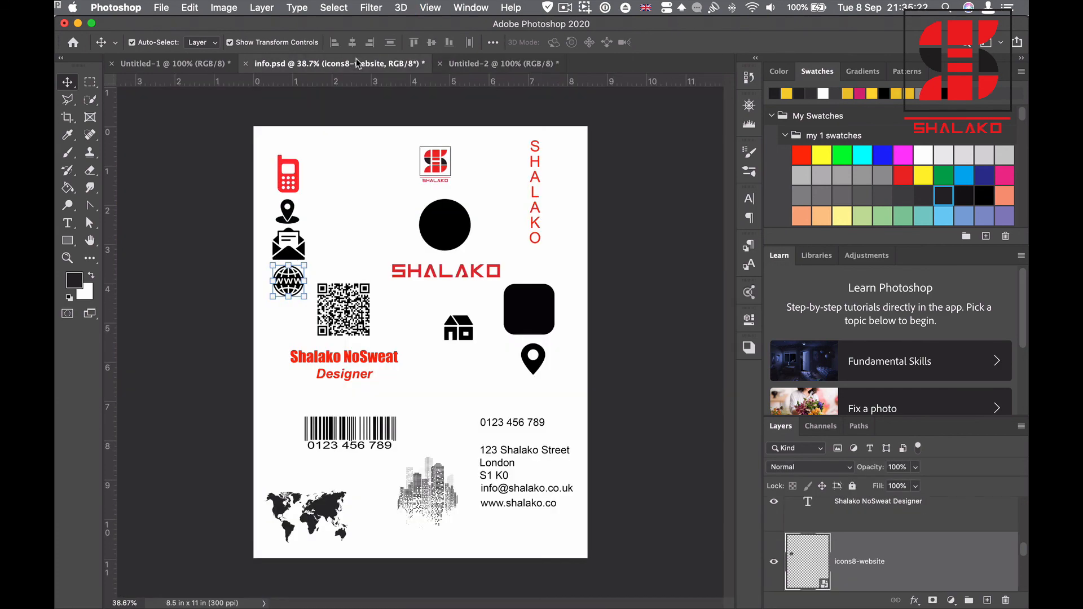
pyautogui.moveTo(340, 359); pyautogui.dragTo(454, 125)
pyautogui.scroll(3, 536, 215)
pyautogui.moveTo(593, 134); pyautogui.dragTo(435, 180)
pyautogui.moveTo(502, 163); pyautogui.dragTo(470, 173)
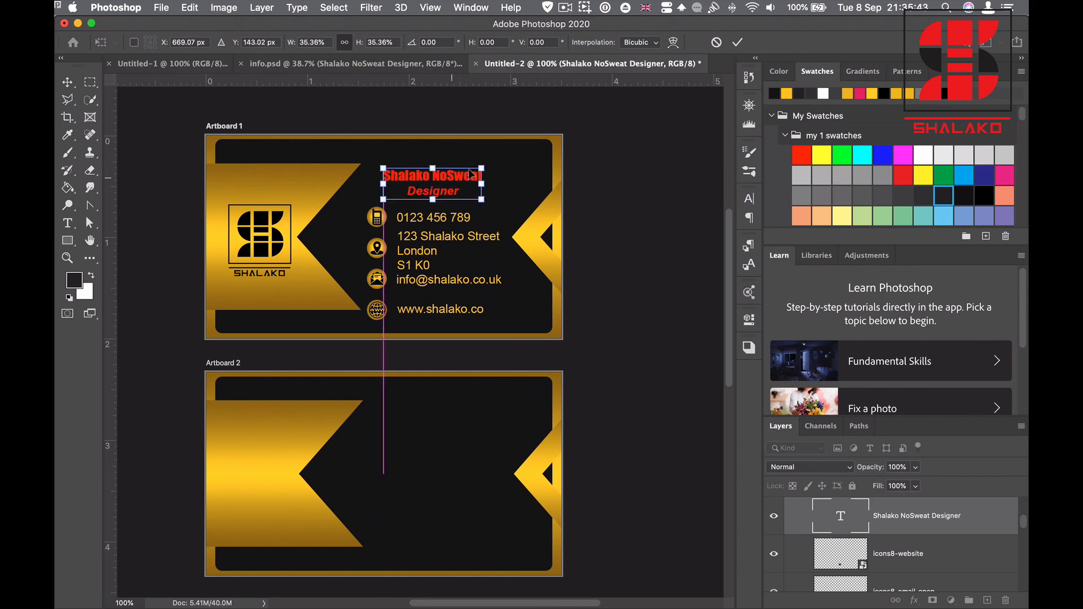
pyautogui.click(737, 43)
# Recolour the name and job title text to gold, sampled from the address text
pyautogui.click(748, 201)
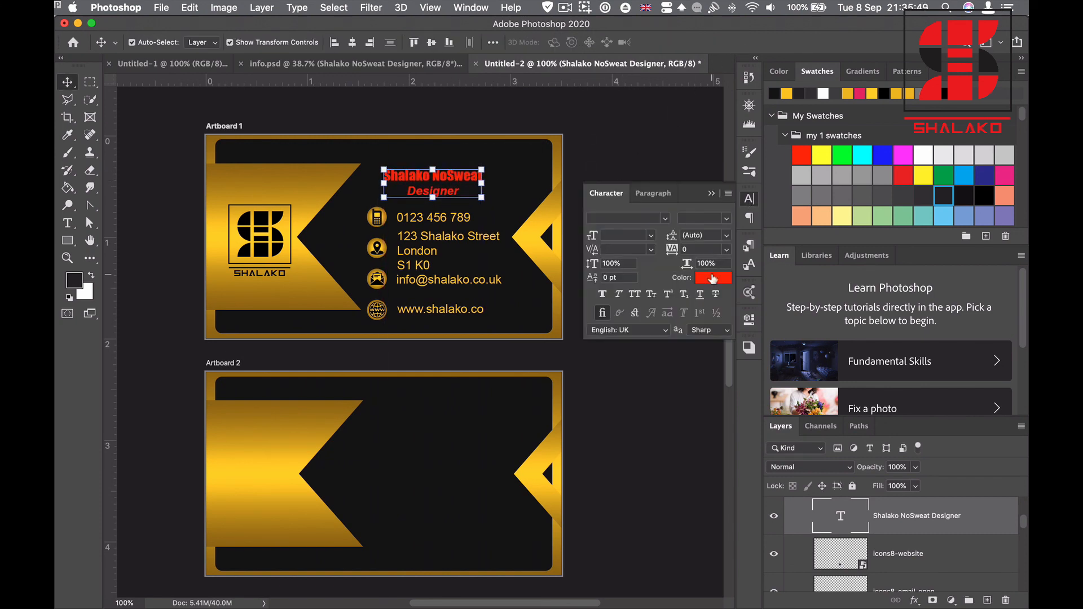
pyautogui.click(712, 278)
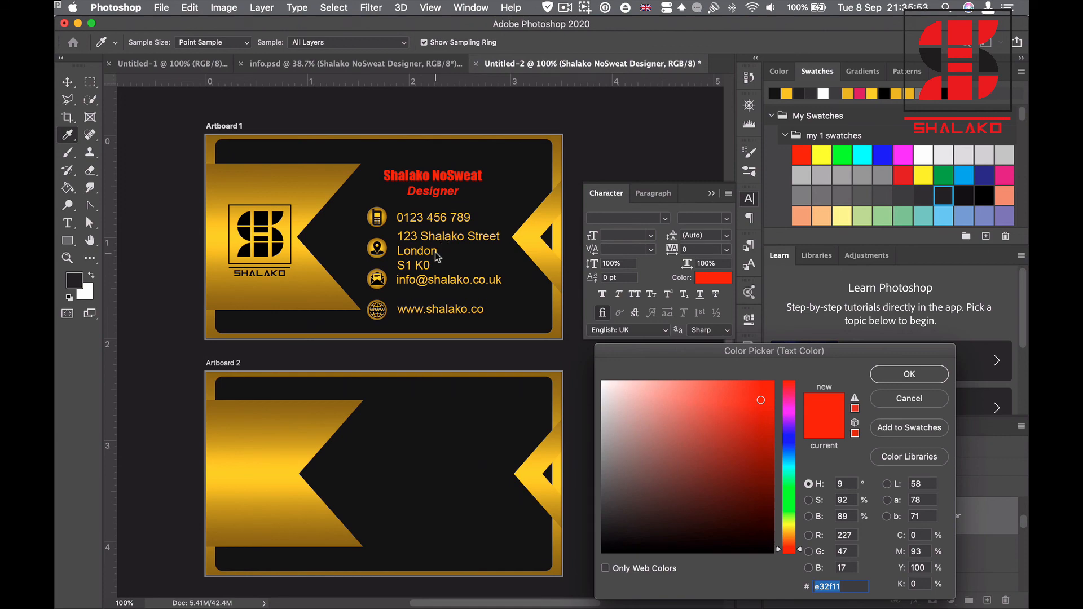
pyautogui.click(439, 250)
pyautogui.click(909, 374)
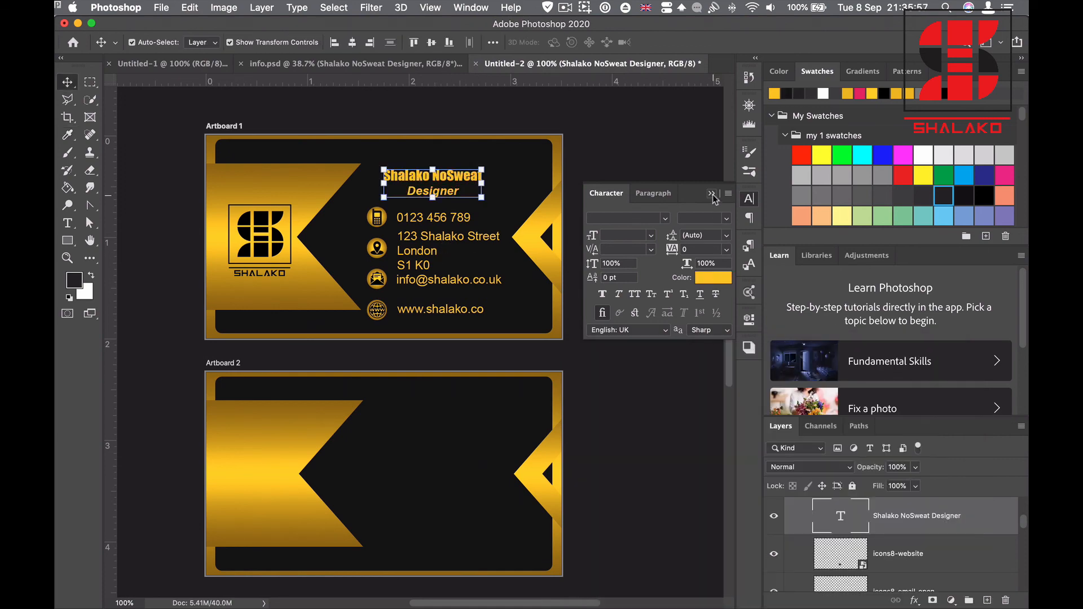
pyautogui.click(711, 193)
pyautogui.click(623, 201)
# Copy the QR code from info.psd, scale it down and place it in the lower-right corner of Artboard 1
pyautogui.click(431, 63)
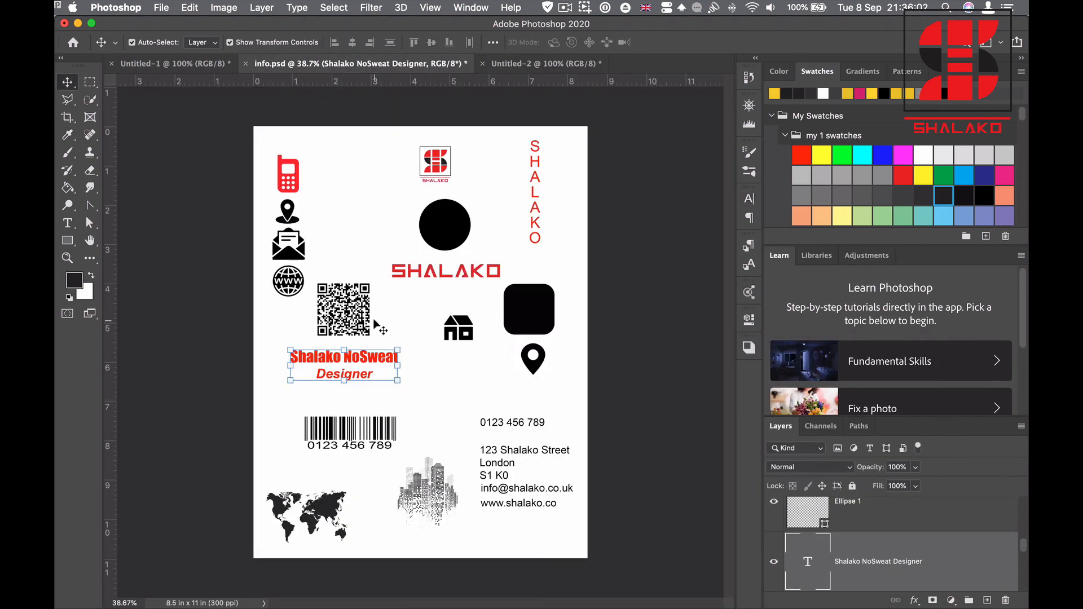
pyautogui.moveTo(345, 313); pyautogui.dragTo(548, 291)
pyautogui.moveTo(530, 255); pyautogui.dragTo(530, 255)
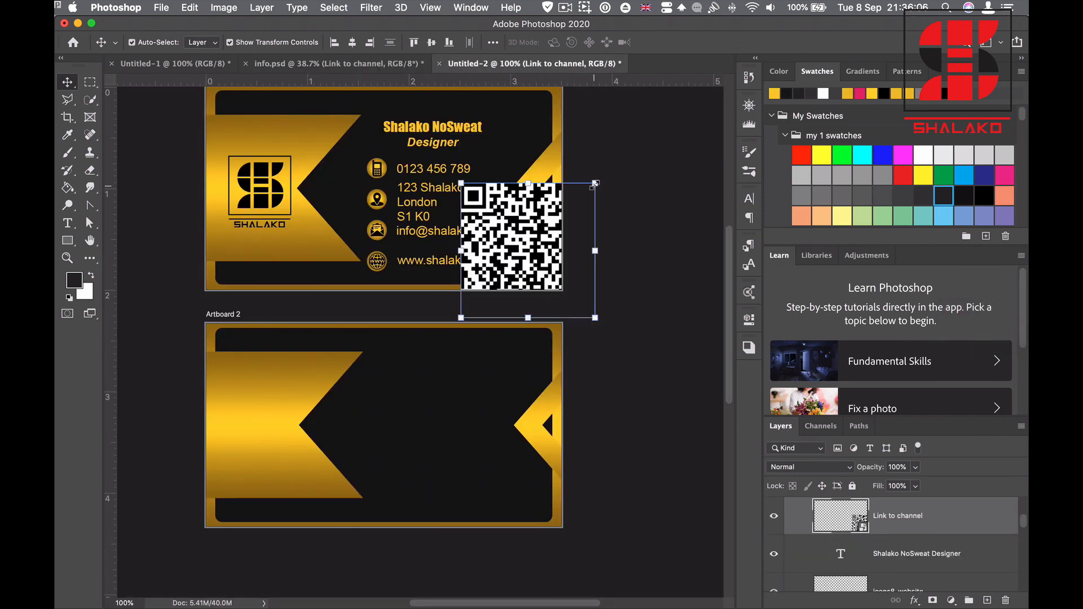
pyautogui.hotkey('ctrl', 't')
pyautogui.moveTo(598, 321); pyautogui.dragTo(535, 267)
pyautogui.click(690, 45)
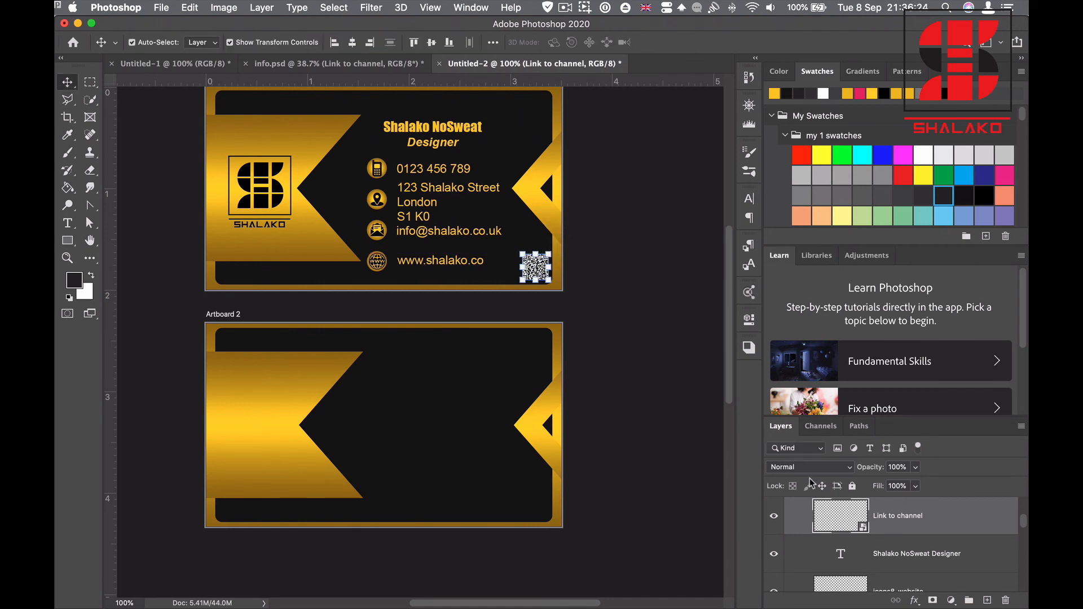
# Add a centred 3 px stroke to the QR code in gold, sampled from the name text
pyautogui.click(917, 601)
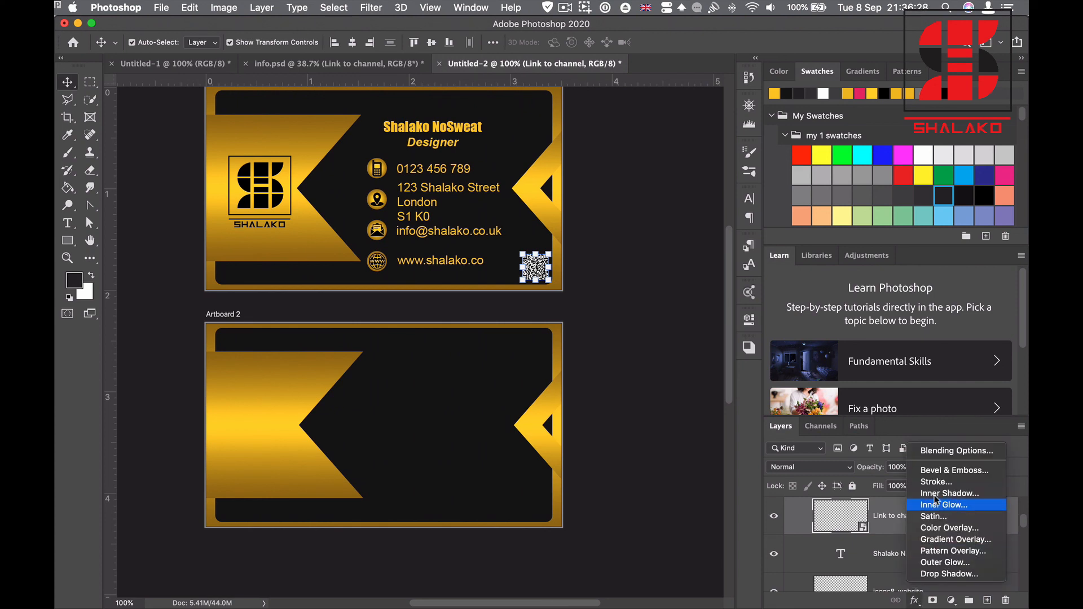
pyautogui.click(936, 484)
pyautogui.moveTo(617, 288); pyautogui.dragTo(806, 326)
pyautogui.click(716, 469)
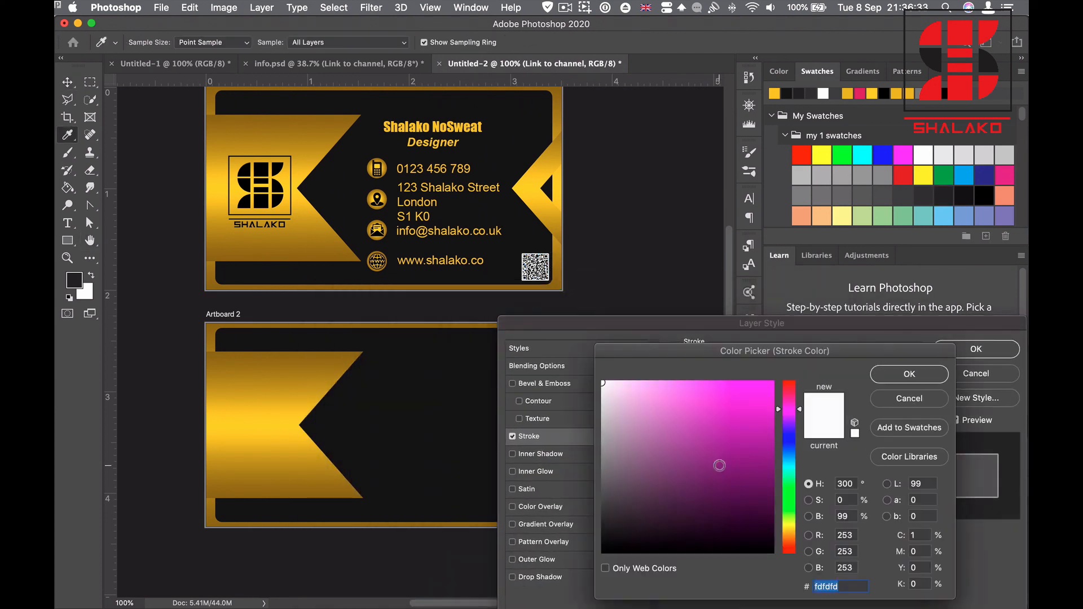
pyautogui.click(411, 124)
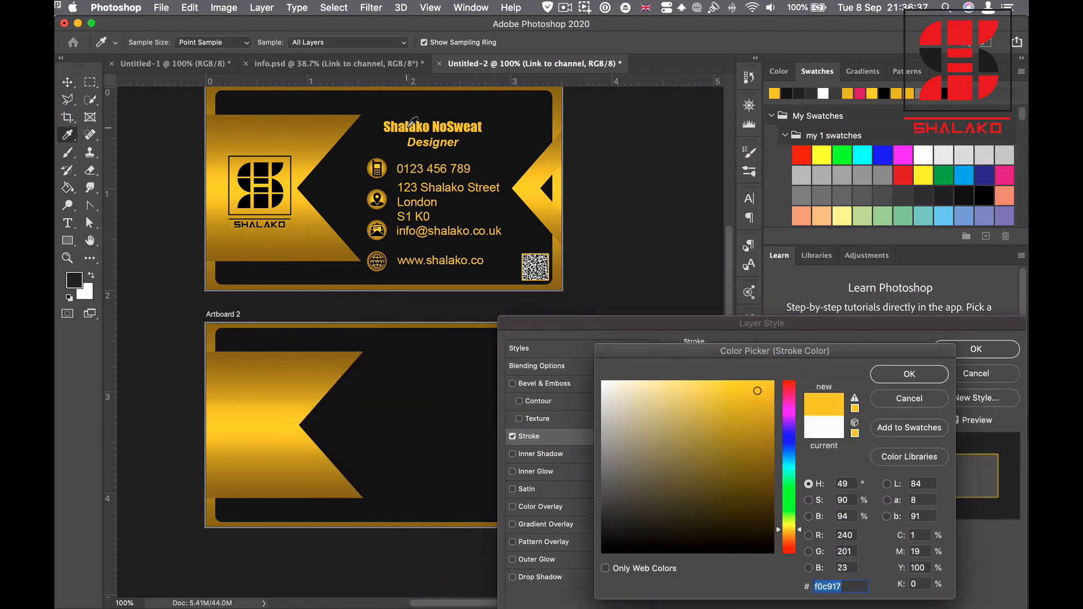
pyautogui.click(897, 376)
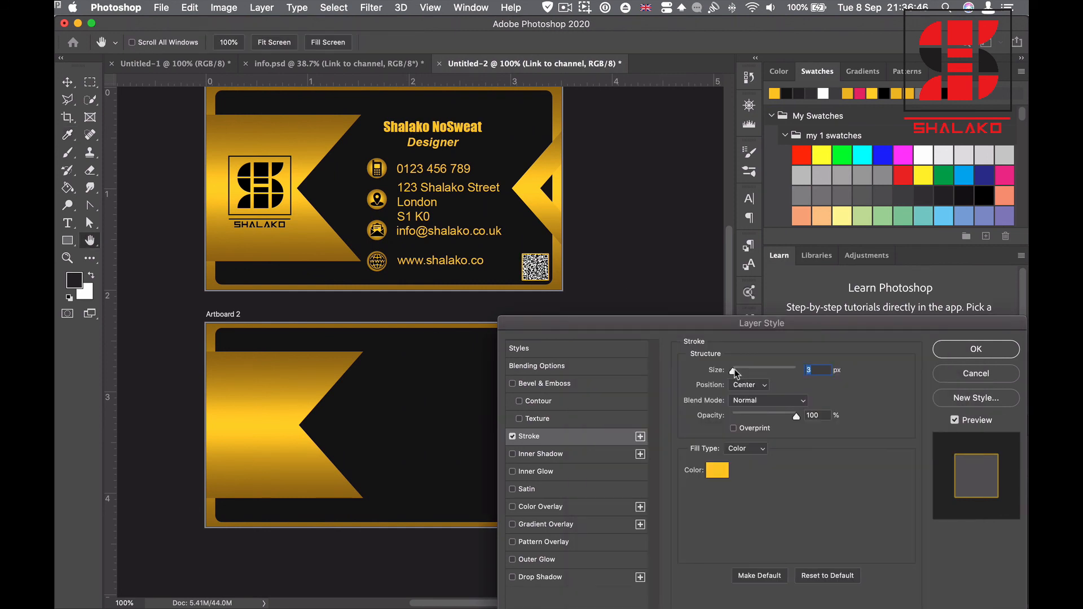
pyautogui.click(976, 350)
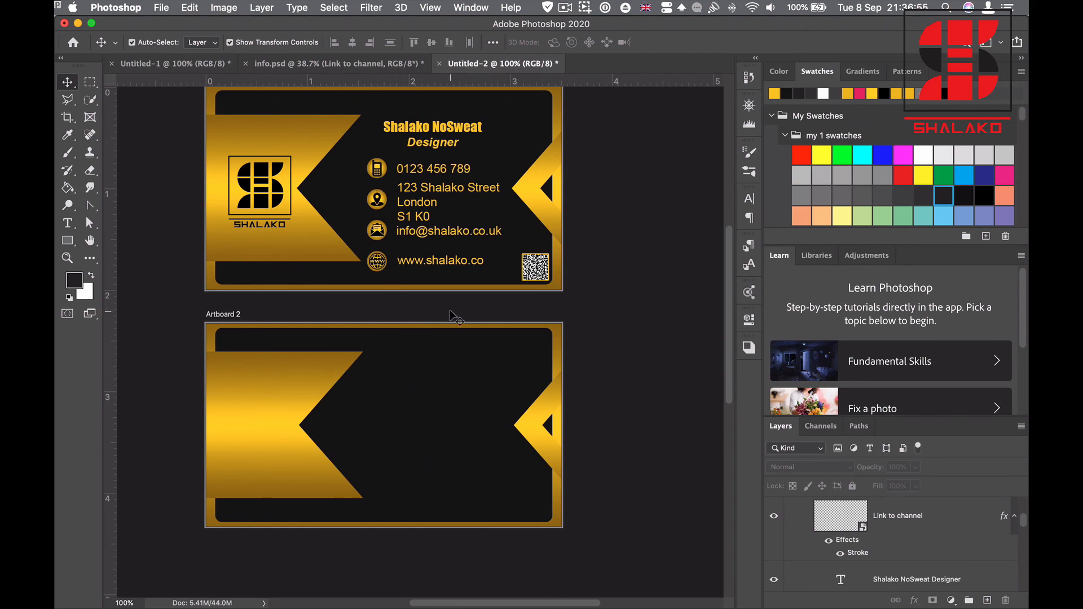
# Copy the black circle from info.psd to Artboard 2, scale it to 35% and place it on the large gold chevron
pyautogui.scroll(-1, 449, 309)
pyautogui.click(332, 63)
pyautogui.moveTo(445, 226); pyautogui.dragTo(451, 168)
pyautogui.moveTo(268, 407); pyautogui.dragTo(267, 406)
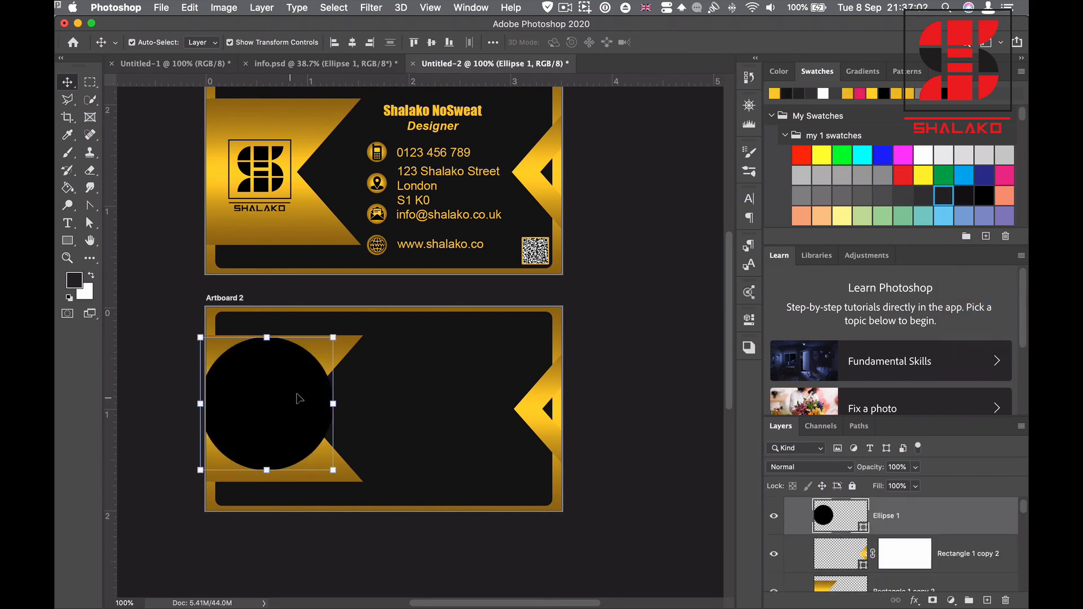
pyautogui.click(332, 337)
pyautogui.moveTo(357, 47); pyautogui.dragTo(315, 59)
pyautogui.moveTo(266, 411); pyautogui.dragTo(262, 413)
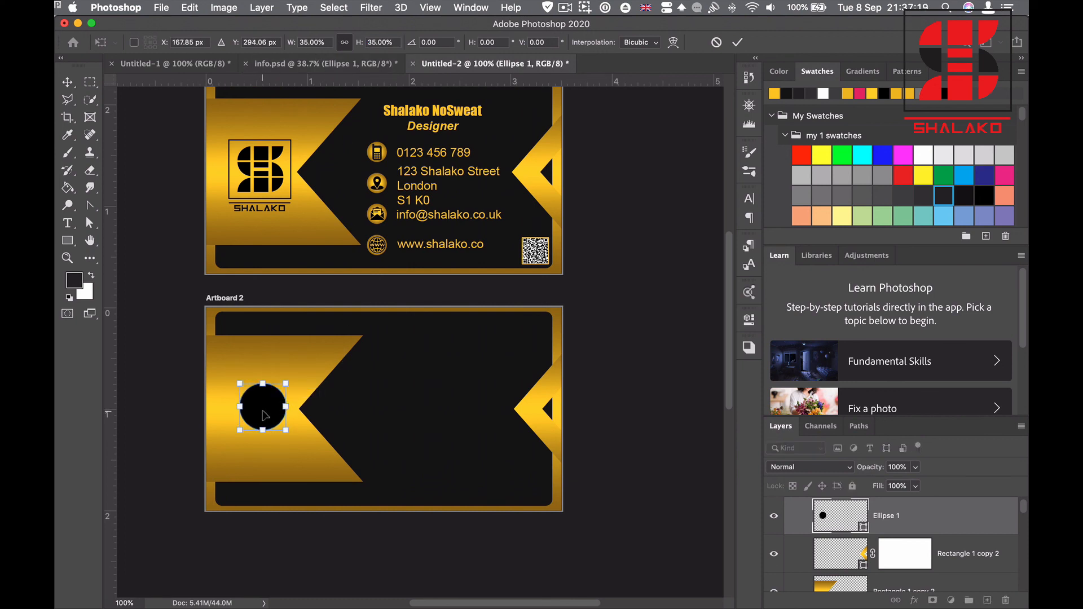
pyautogui.click(737, 43)
# Copy the website globe icon from info.psd, scale it to about 5% and centre it on Artboard 2's black circle
pyautogui.click(398, 63)
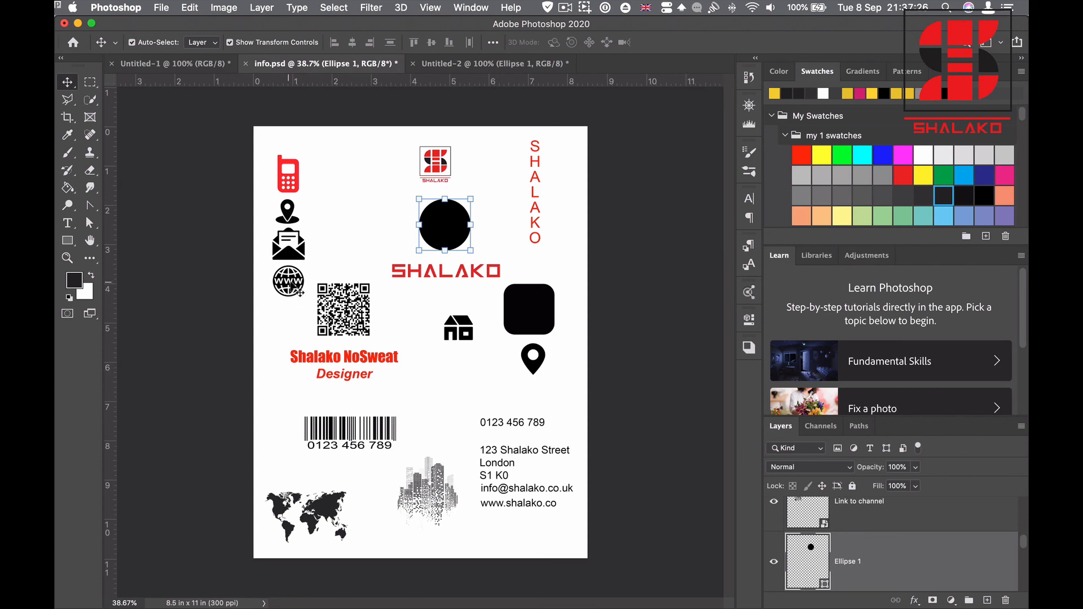
pyautogui.moveTo(297, 289); pyautogui.dragTo(273, 415)
pyautogui.moveTo(314, 373); pyautogui.dragTo(264, 411)
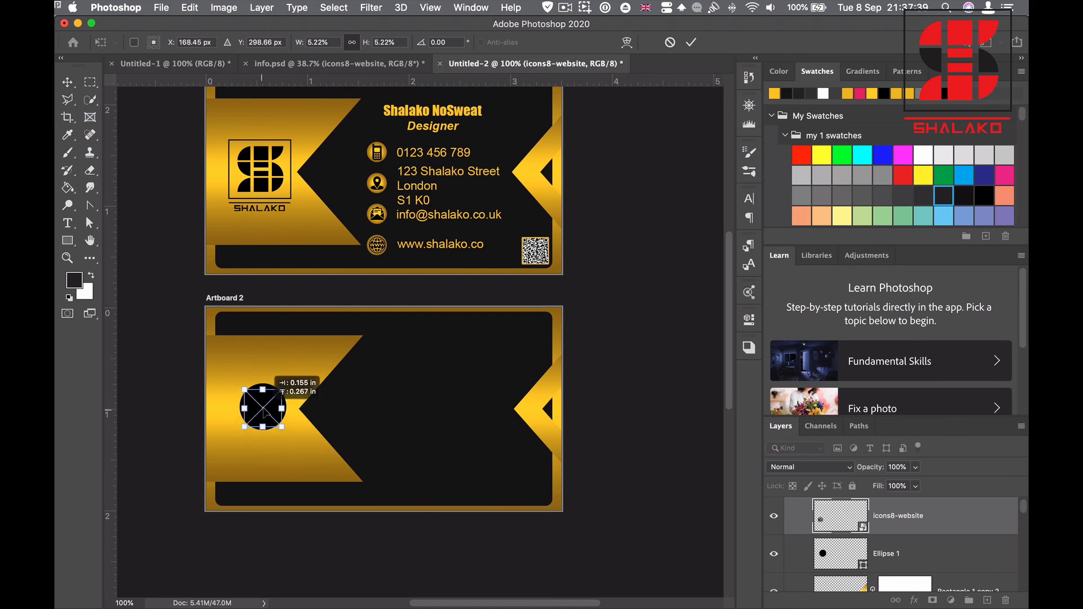
pyautogui.click(689, 44)
# Add a radial Gradient Overlay to the globe icon using the Brass Bs10 preset from the All Gradients Collection
pyautogui.click(914, 600)
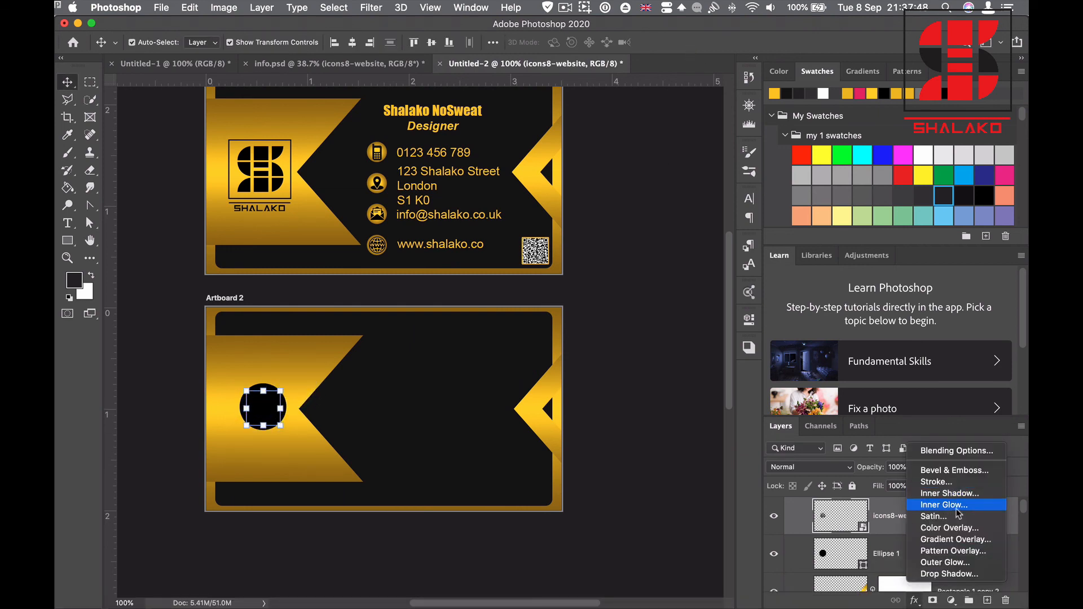
pyautogui.click(945, 540)
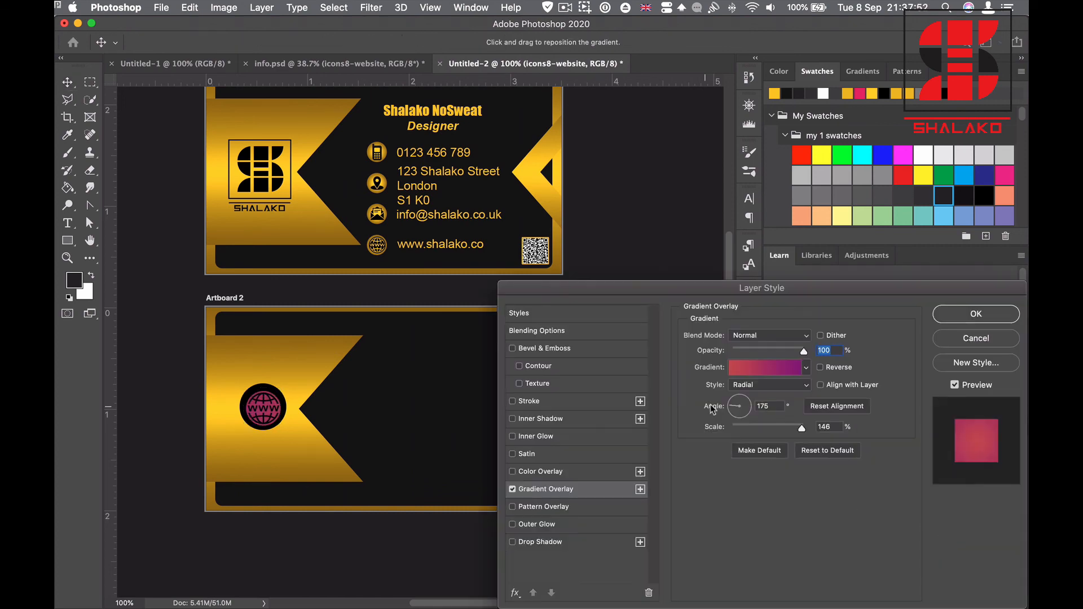
pyautogui.click(760, 369)
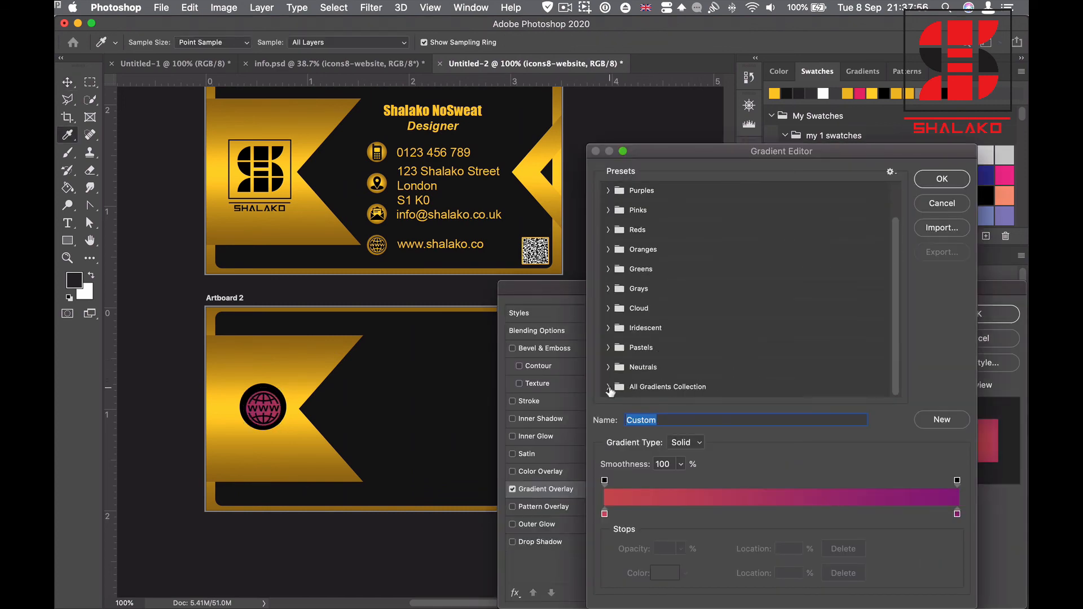
pyautogui.click(609, 387)
pyautogui.scroll(10, 670, 344)
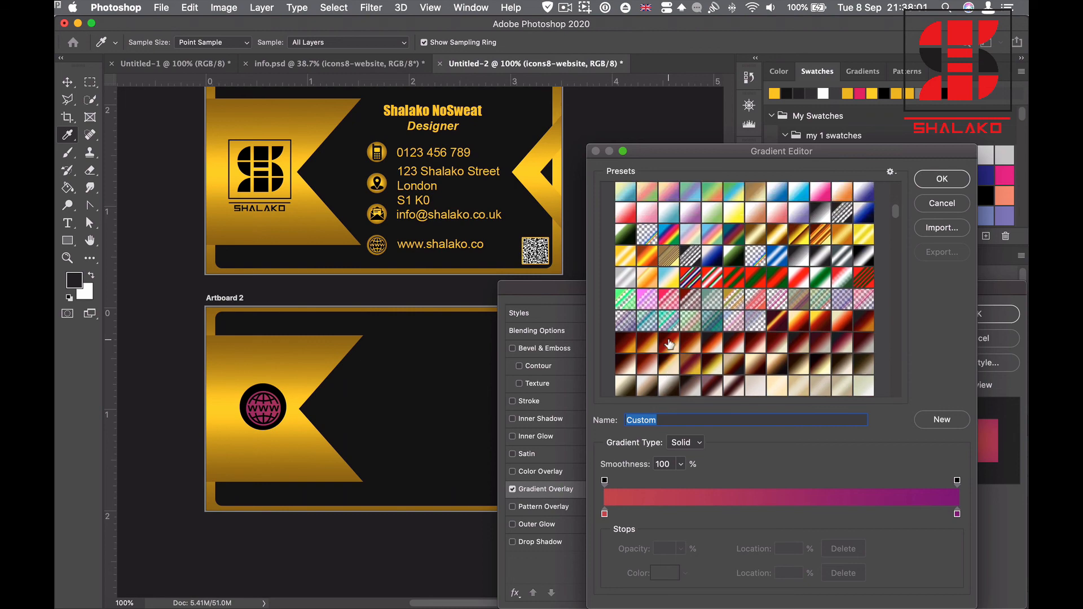
pyautogui.scroll(-10, 670, 344)
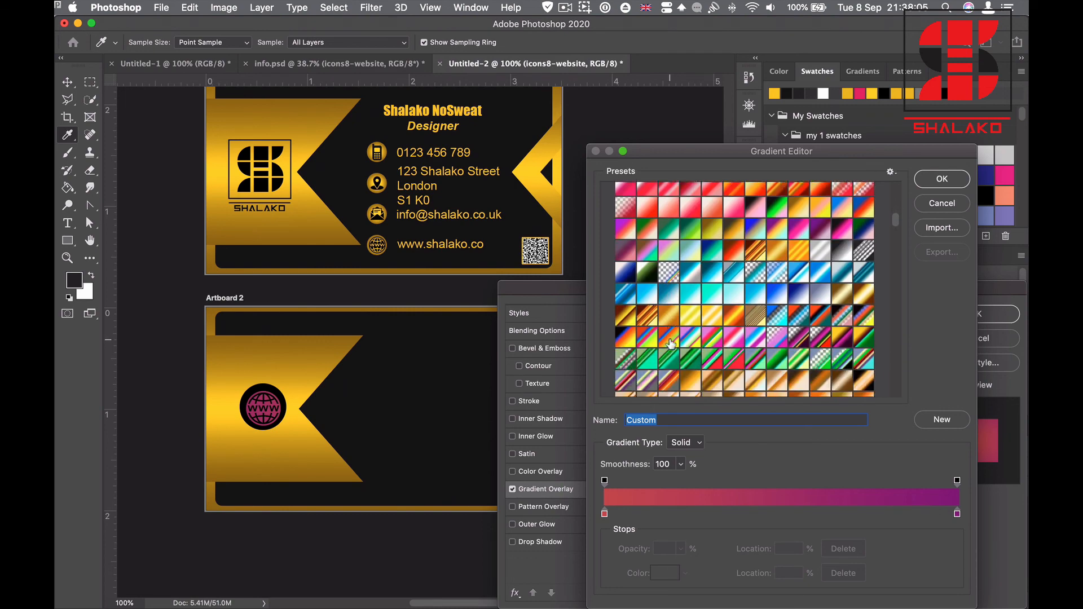
pyautogui.scroll(-10, 670, 344)
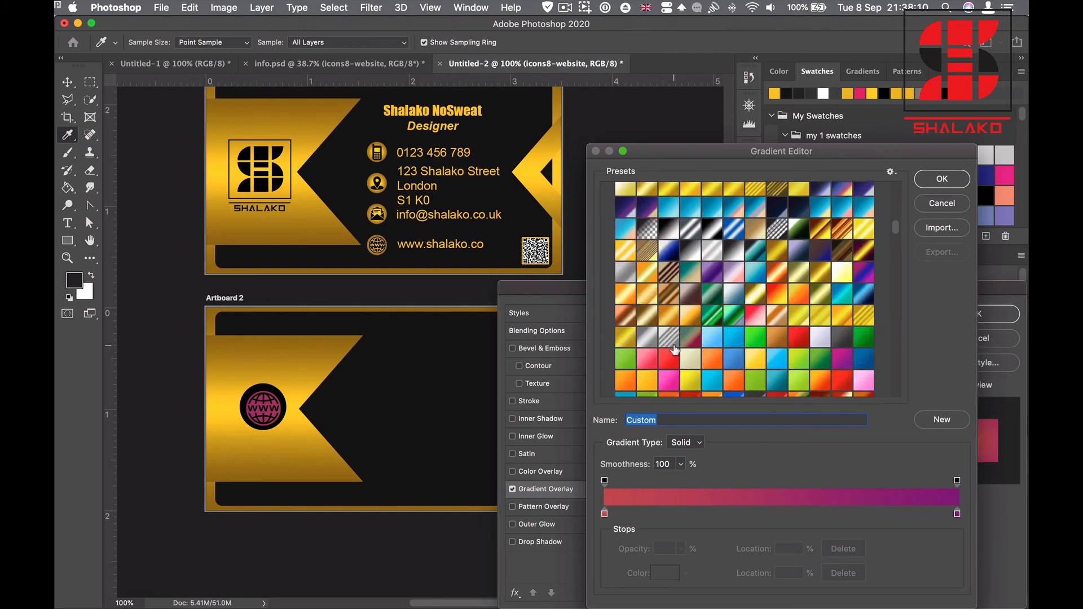
pyautogui.scroll(-10, 674, 350)
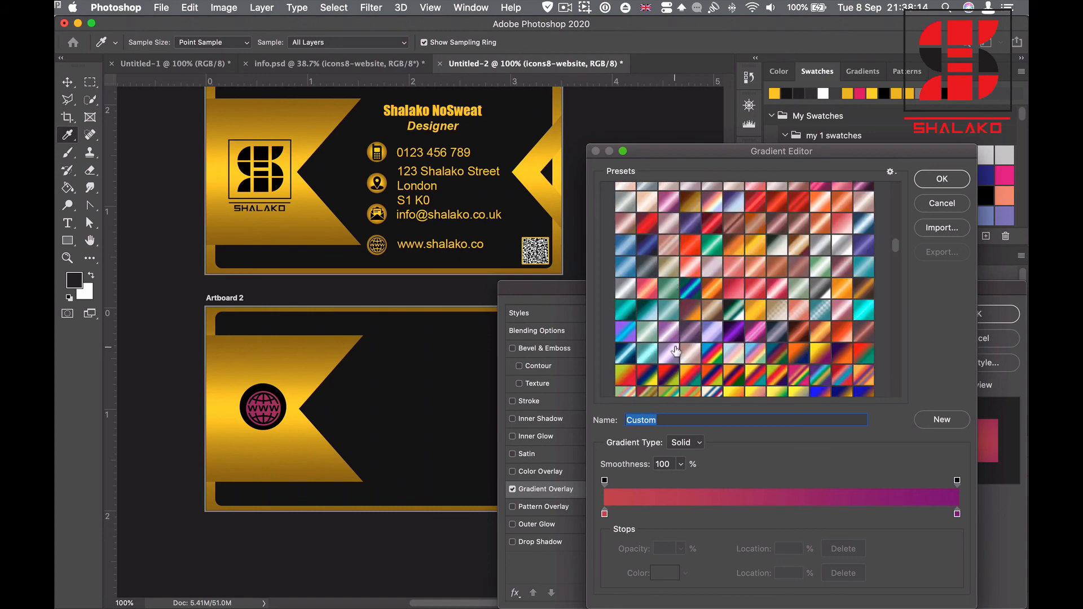
pyautogui.scroll(-10, 676, 351)
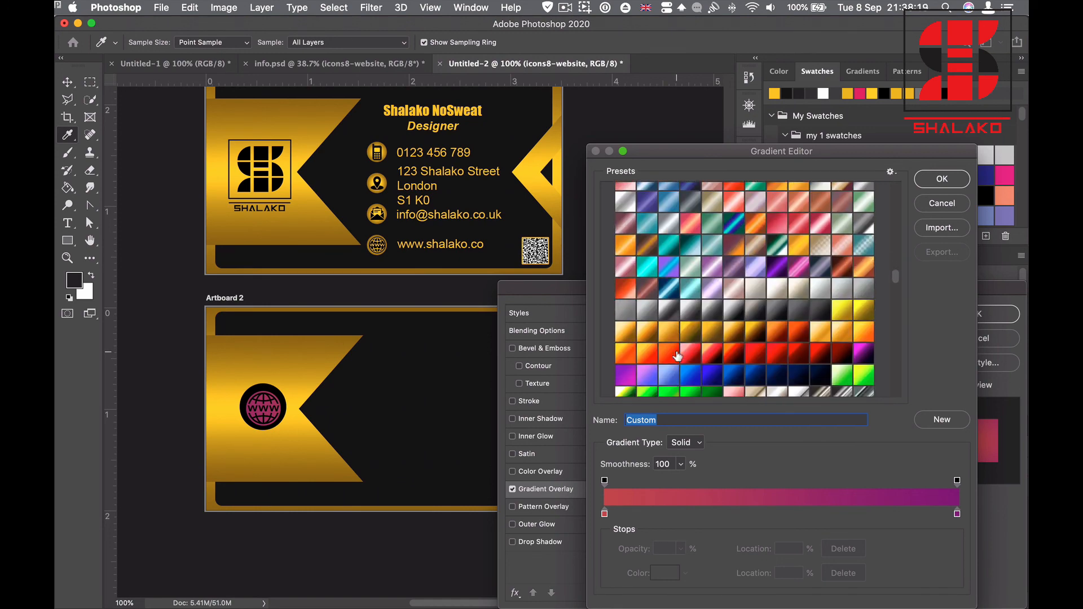
pyautogui.scroll(-10, 676, 356)
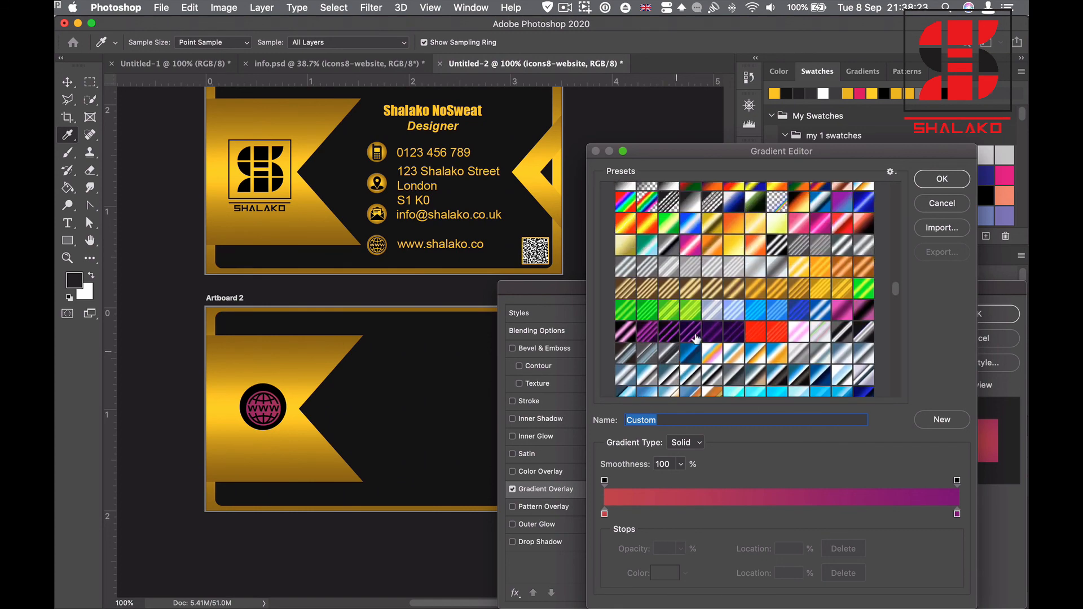
pyautogui.scroll(-10, 696, 338)
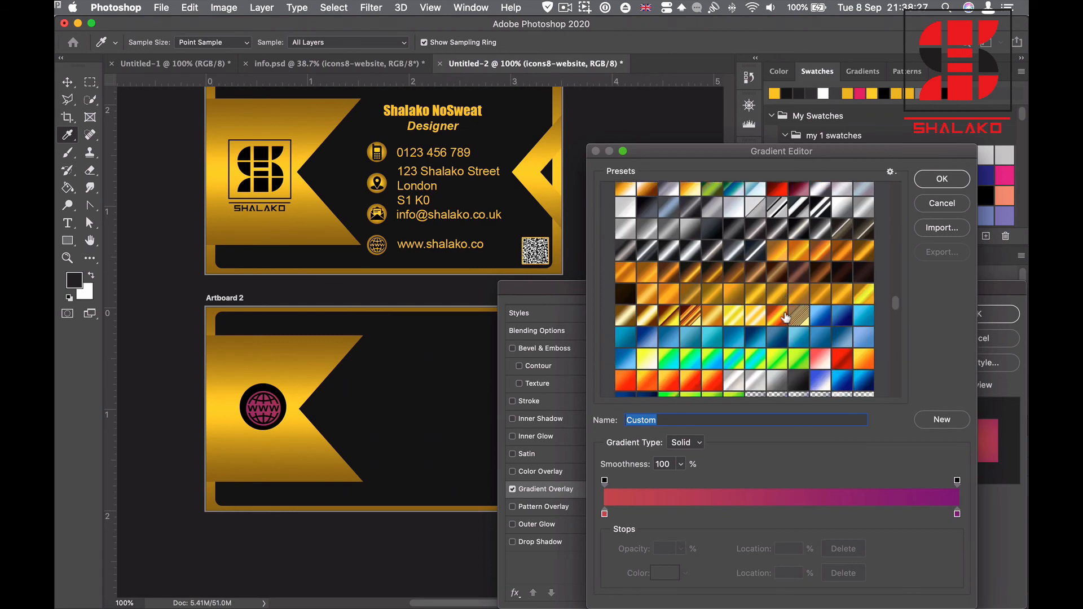
pyautogui.scroll(1, 786, 318)
pyautogui.click(774, 269)
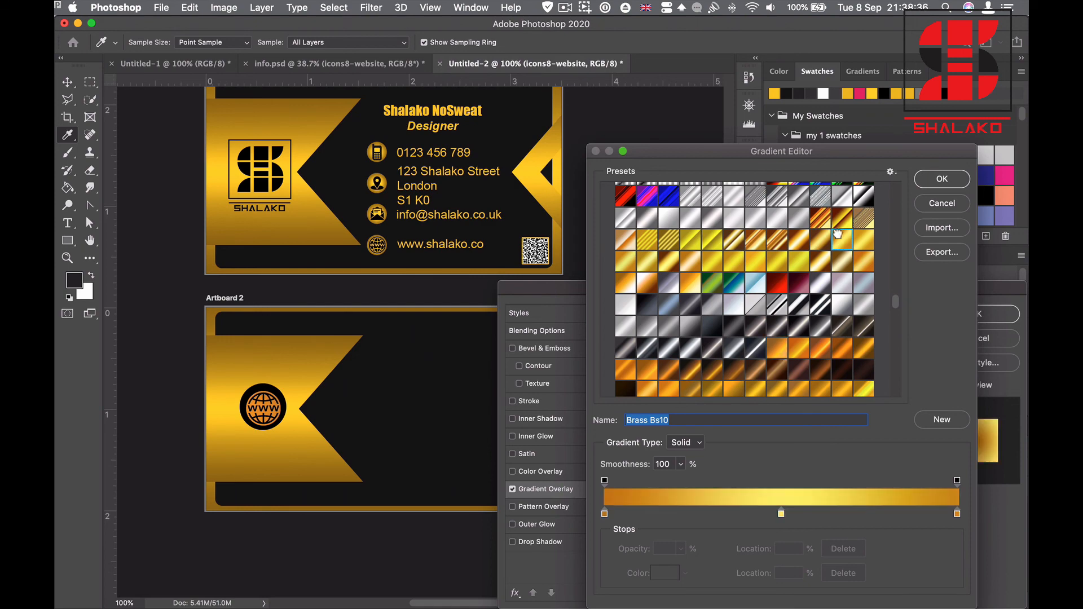
# Try other gold presets on the globe icon's gradient overlay, ending with Brass Bs25
pyautogui.click(861, 260)
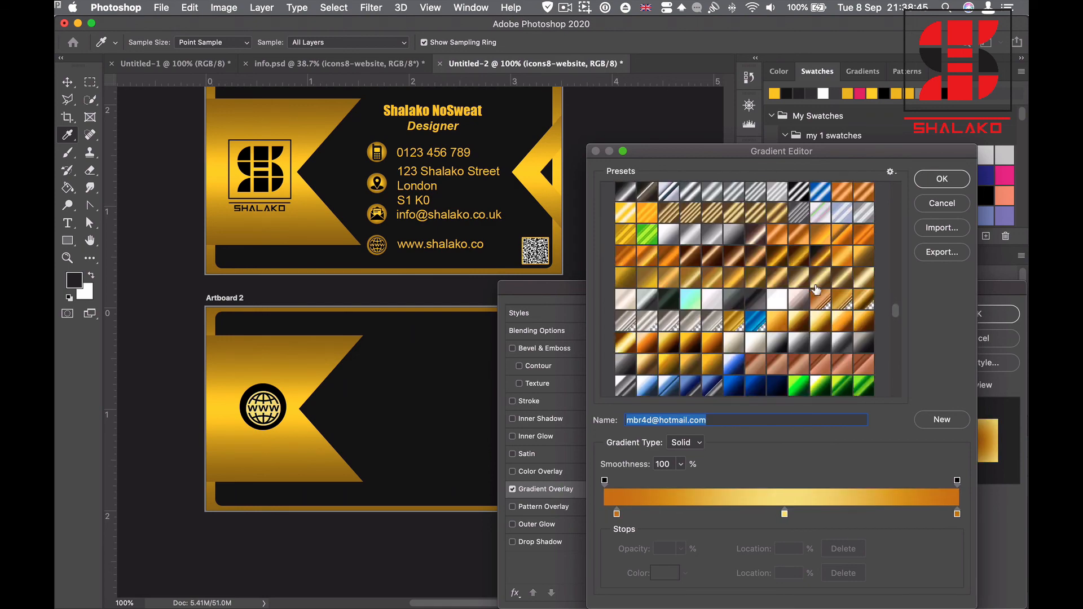
pyautogui.scroll(-10, 785, 321)
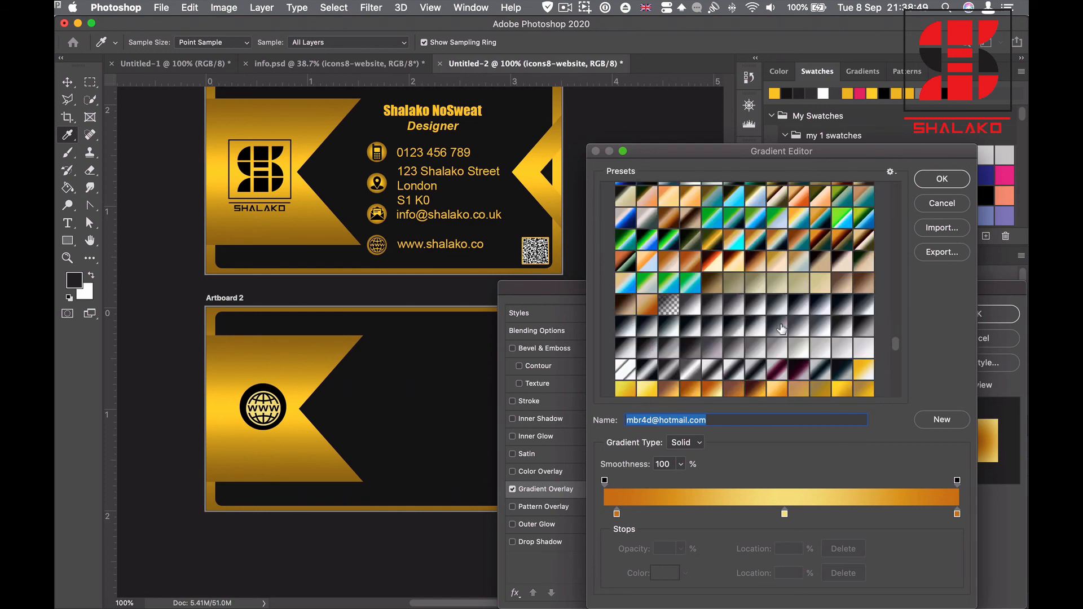
pyautogui.scroll(10, 781, 327)
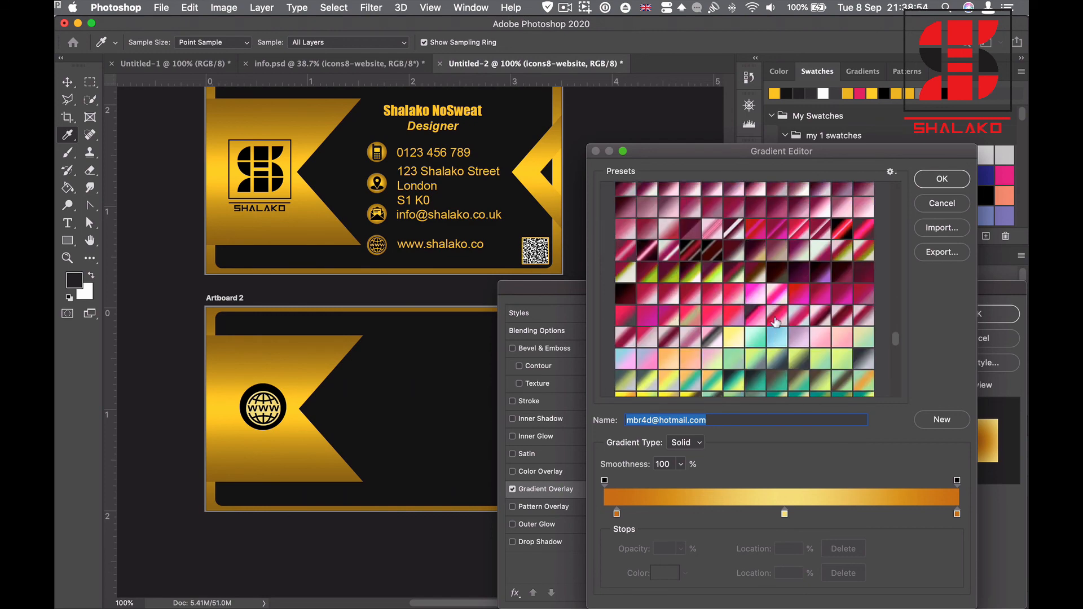
pyautogui.scroll(10, 772, 313)
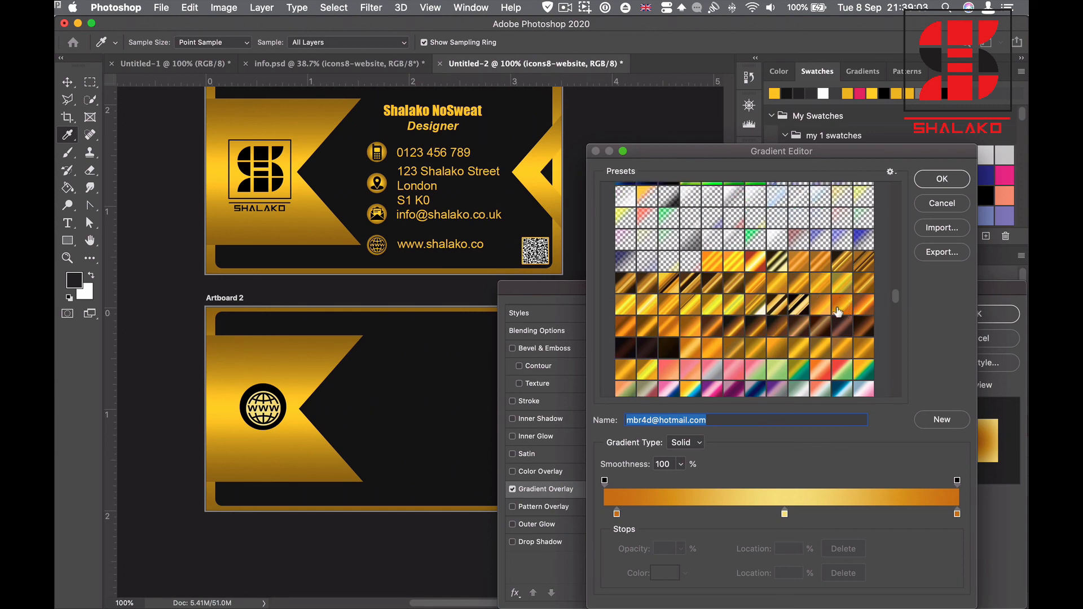
pyautogui.click(837, 311)
# Try the pale yellow-gold Custom preset on the globe icon's gradient overlay
pyautogui.scroll(10, 771, 305)
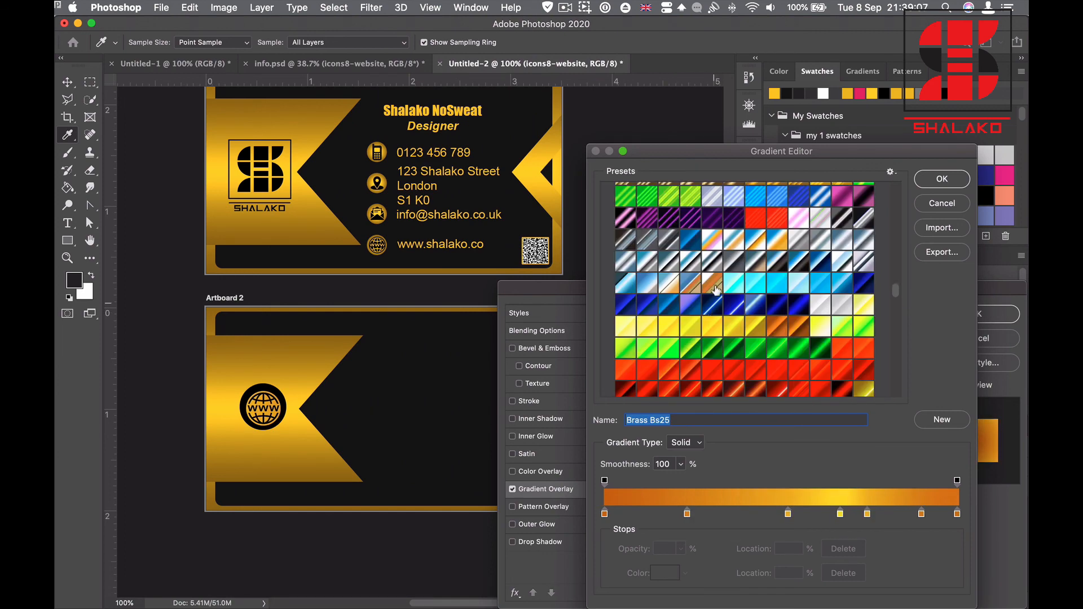
pyautogui.scroll(15, 833, 308)
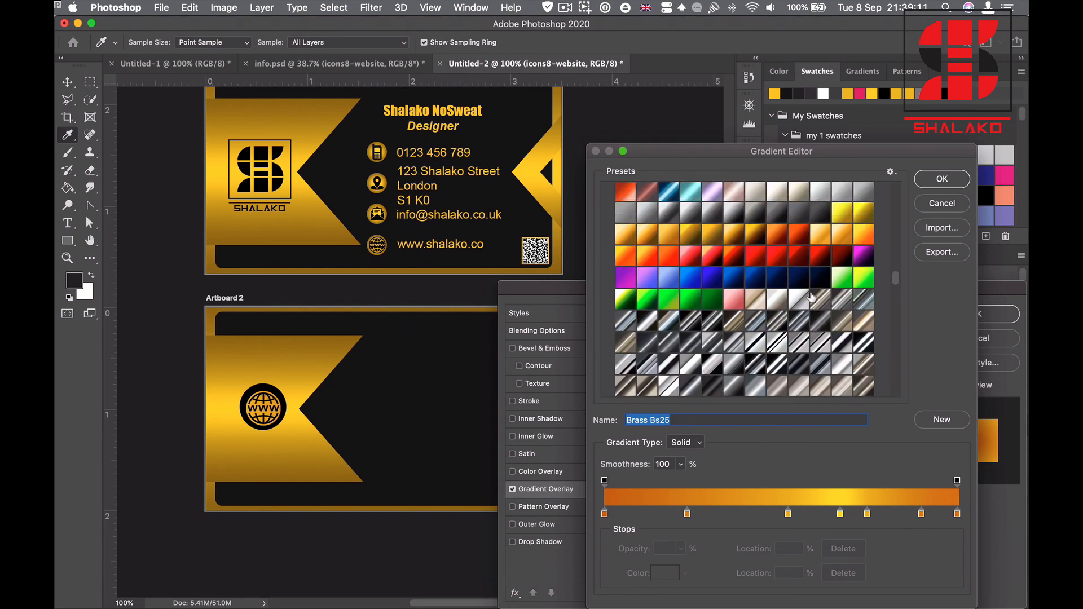
pyautogui.scroll(15, 807, 292)
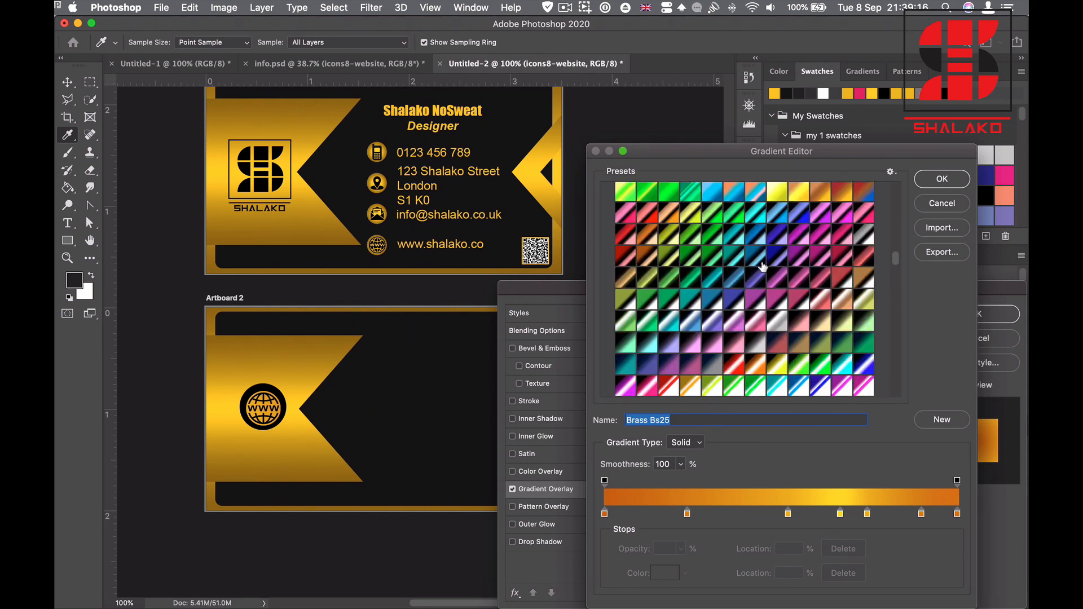
pyautogui.scroll(15, 761, 265)
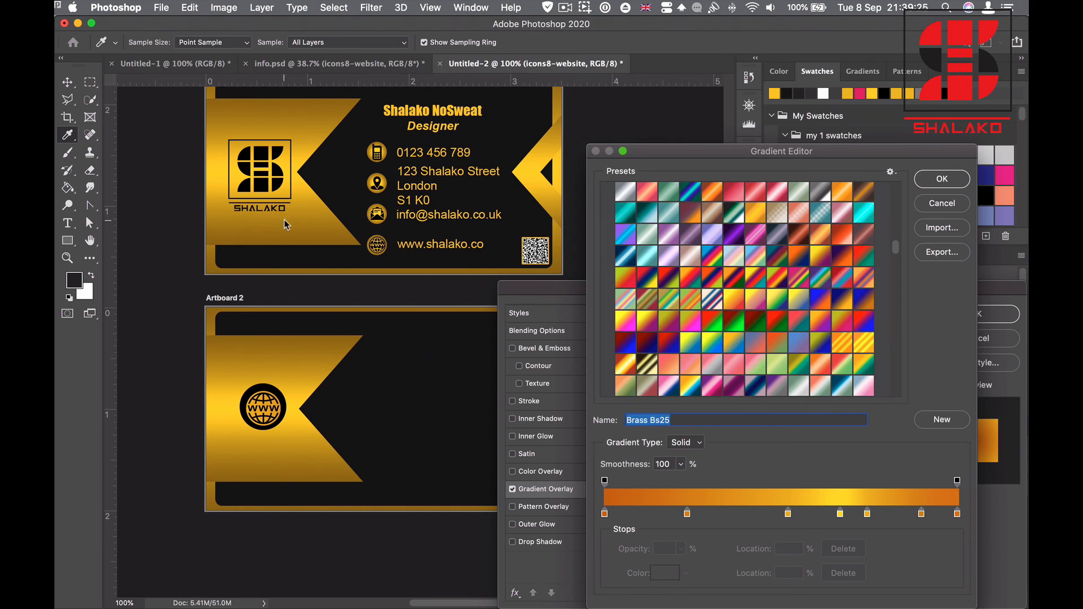
pyautogui.scroll(15, 766, 335)
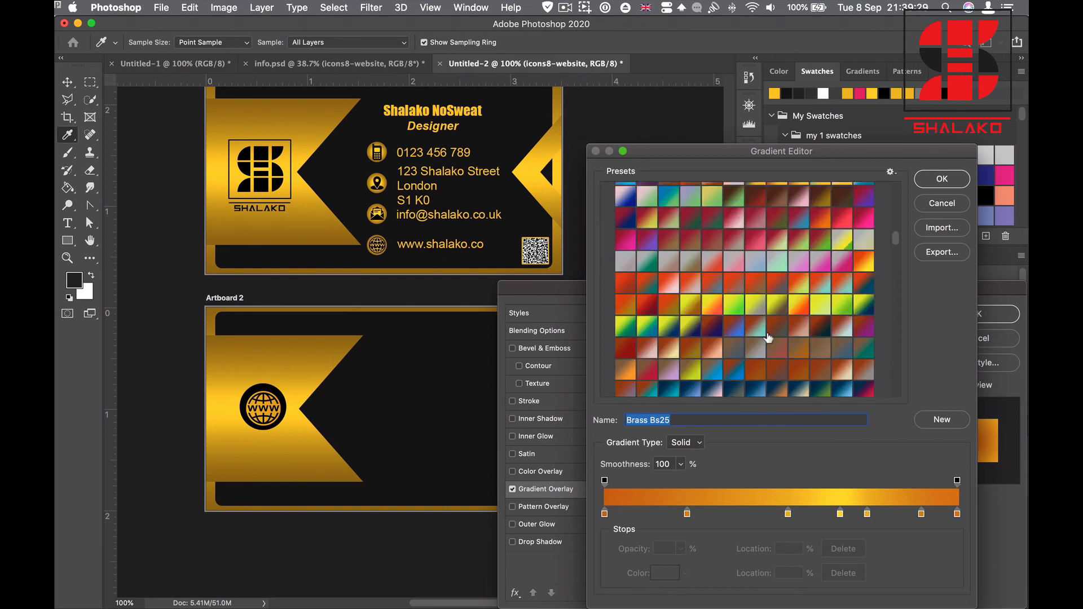
pyautogui.scroll(3, 767, 335)
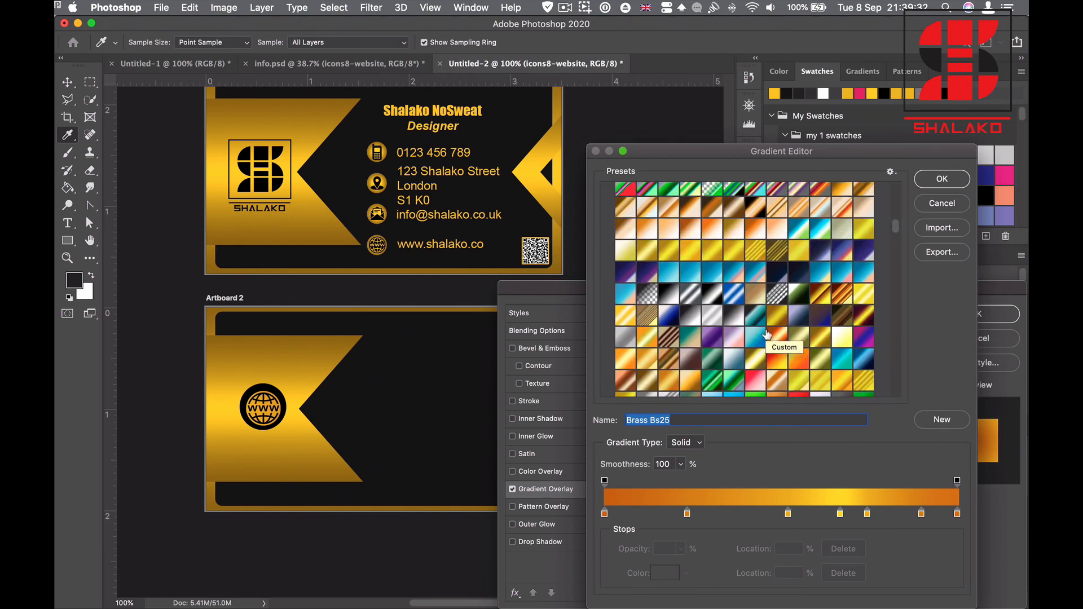
pyautogui.click(646, 251)
pyautogui.scroll(5, 661, 258)
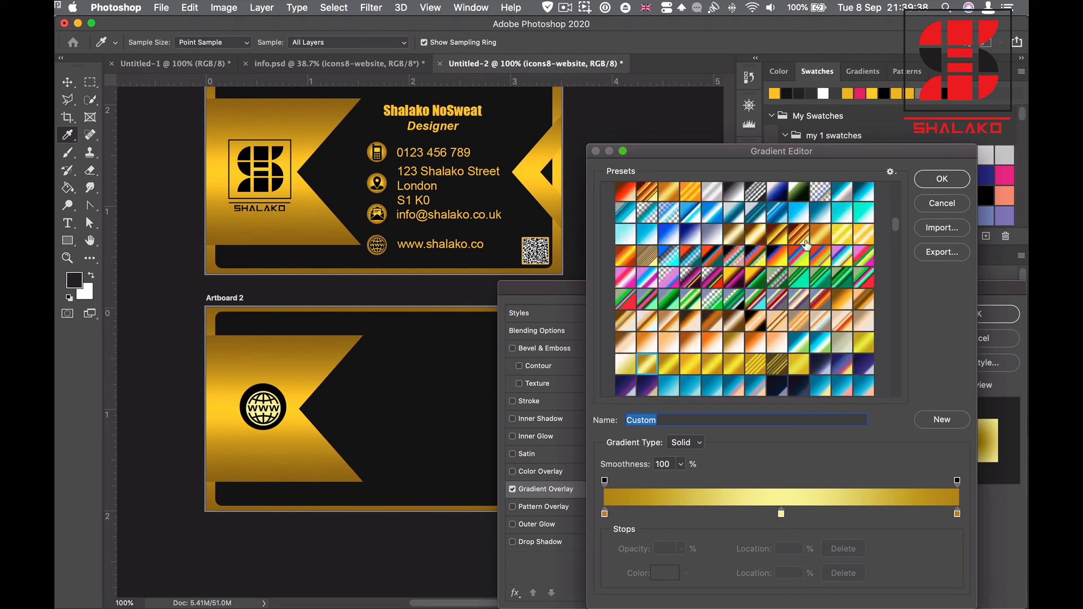
# Apply an orange-gold preset with a lighter centre to the globe icon's radial gradient overlay and accept the layer style
pyautogui.scroll(-10, 806, 243)
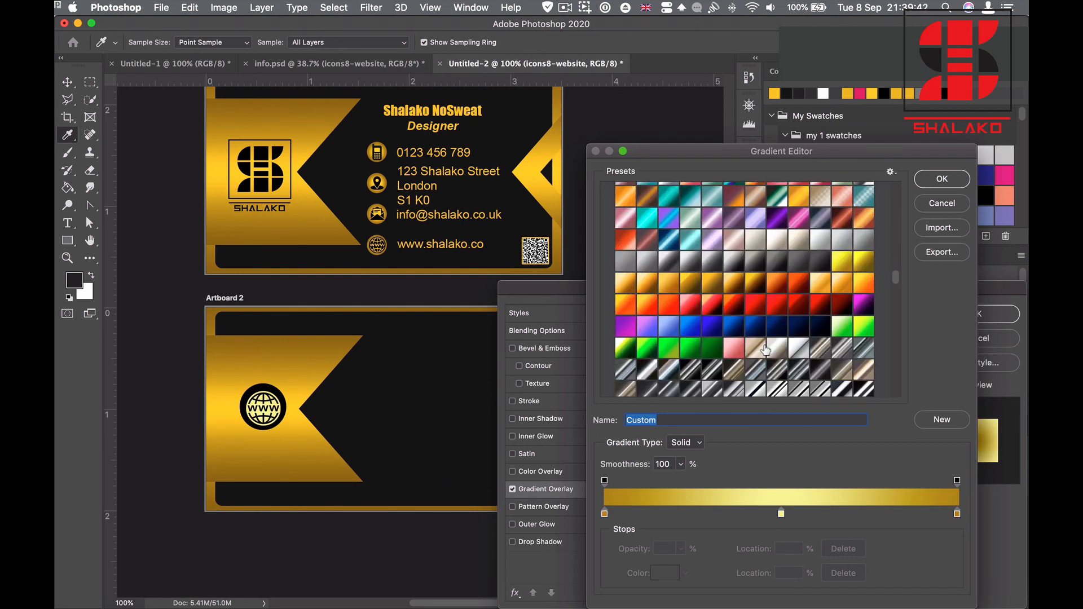
pyautogui.scroll(-6, 765, 350)
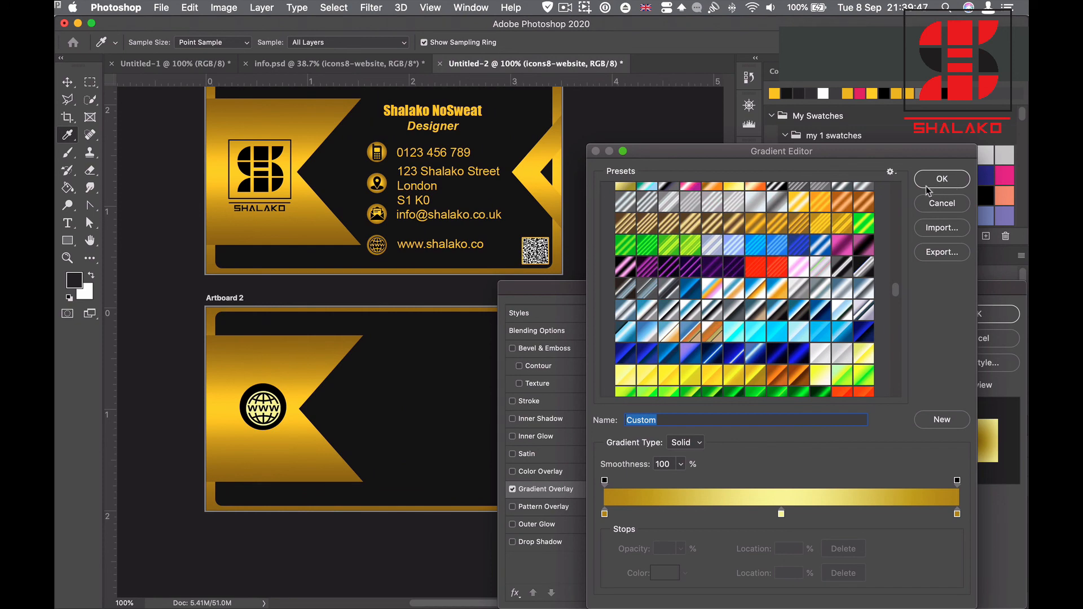
pyautogui.scroll(-4, 765, 357)
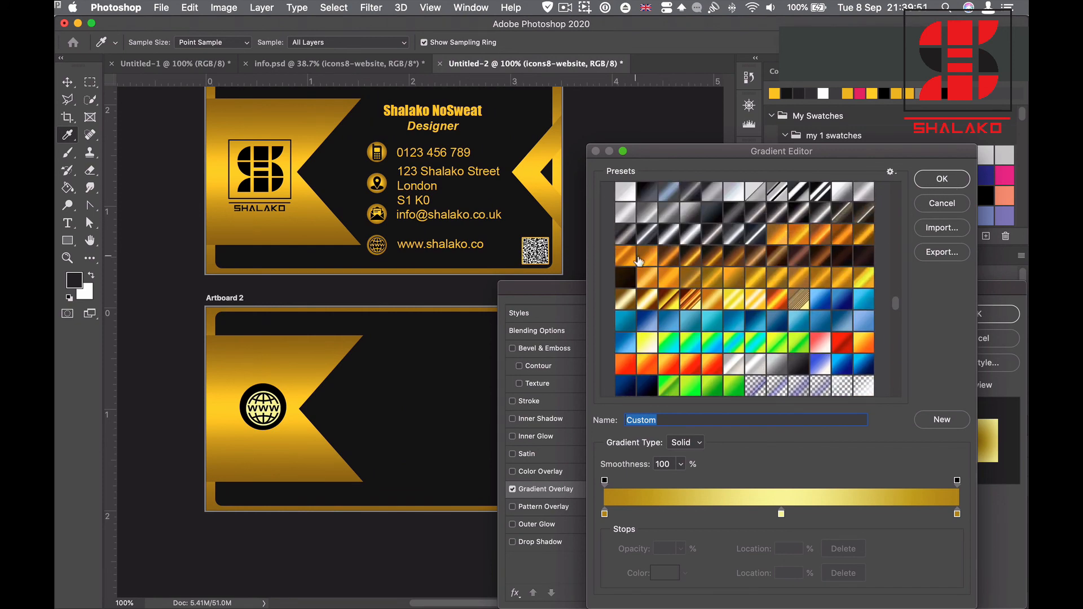
pyautogui.click(649, 277)
pyautogui.click(937, 186)
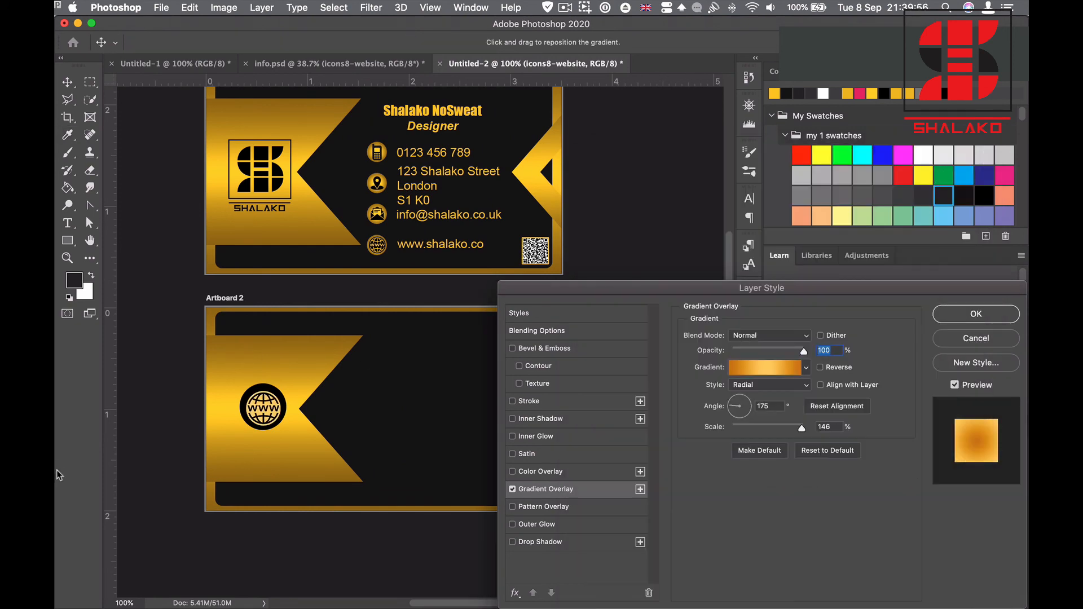
pyautogui.press('Return')
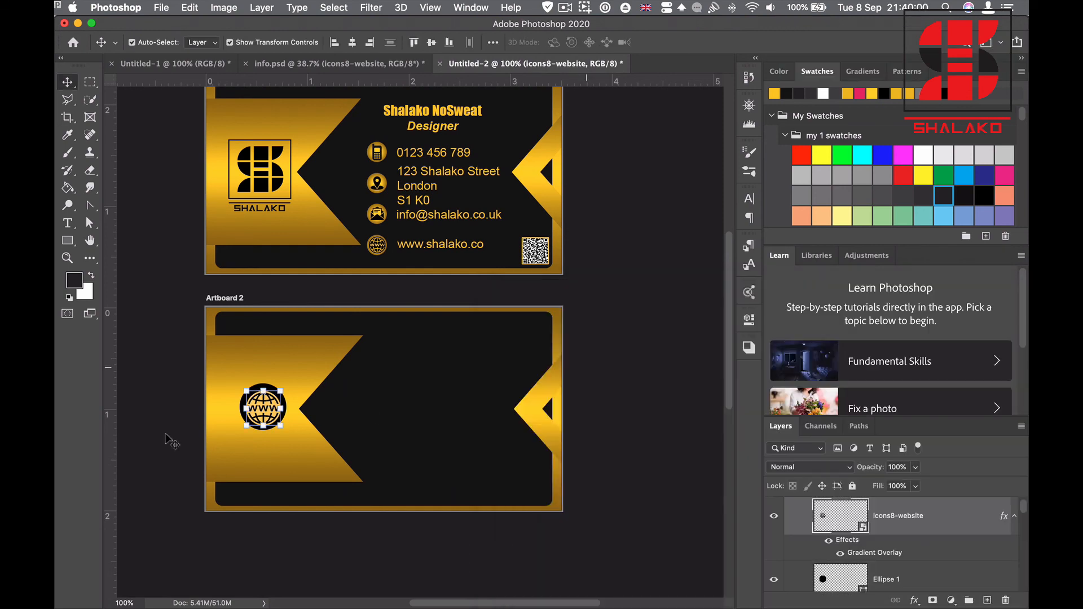
# Enlarge the globe icon on Artboard 2 to about 5.53% and re-centre it on the black circle
pyautogui.moveTo(244, 389); pyautogui.dragTo(265, 410)
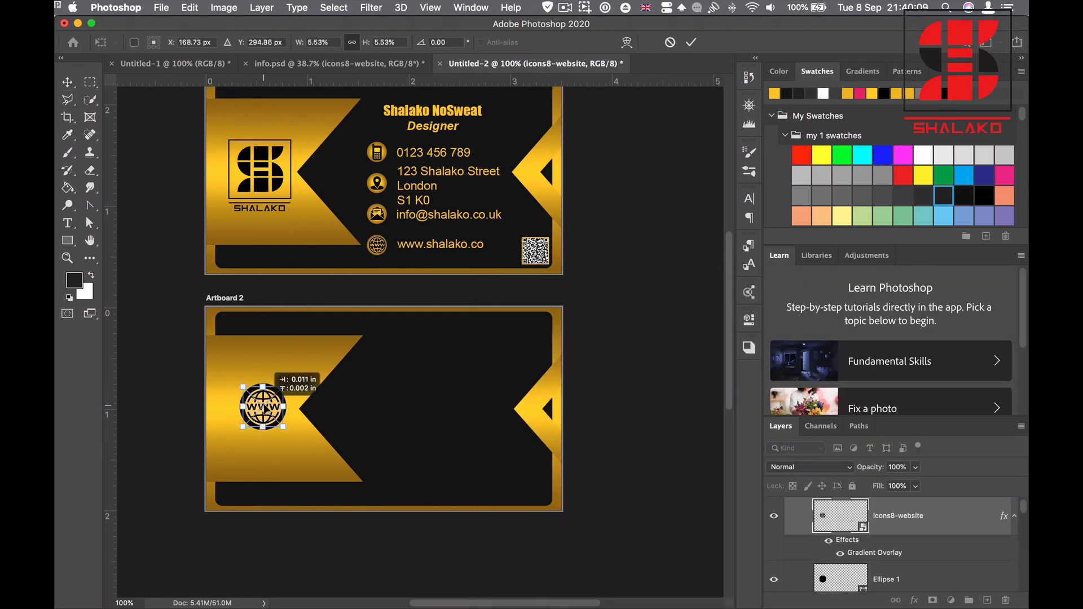
pyautogui.click(691, 42)
pyautogui.click(667, 328)
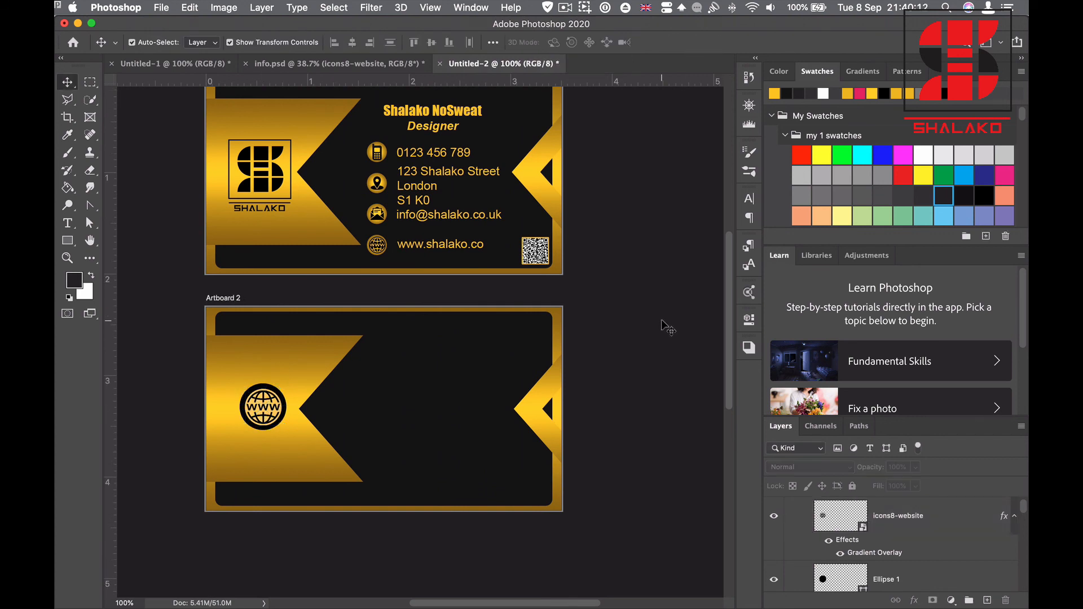
pyautogui.click(450, 250)
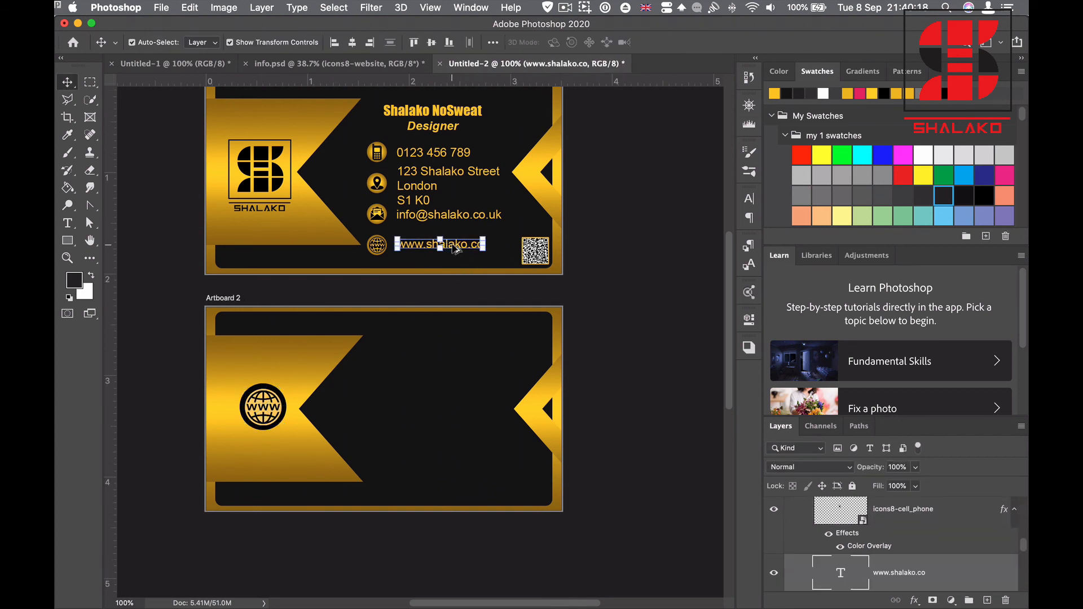
pyautogui.moveTo(455, 249); pyautogui.dragTo(423, 392)
pyautogui.hotkey('ctrl', 't')
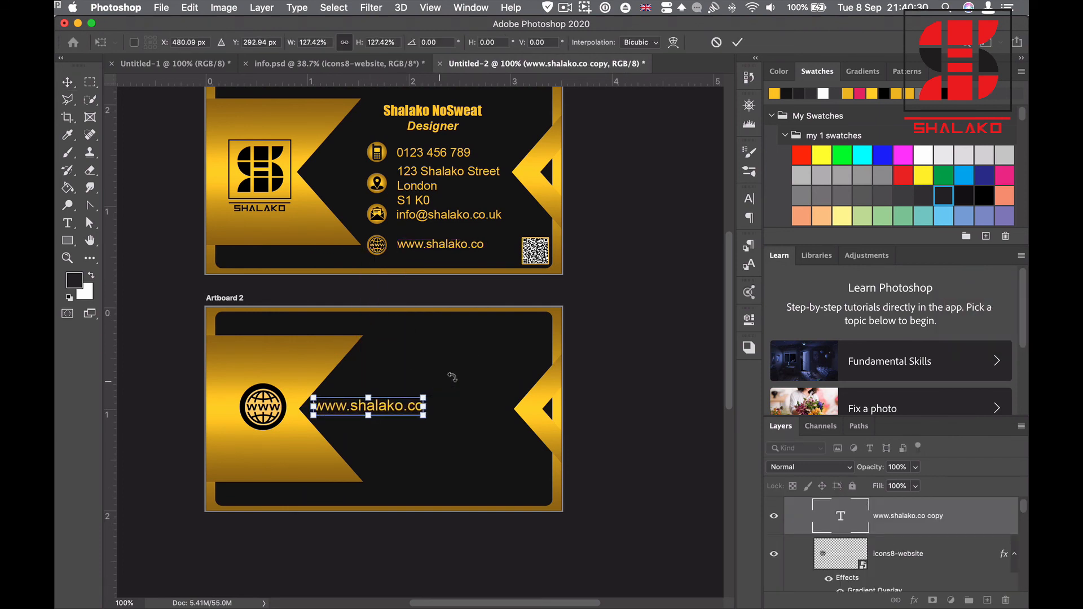
pyautogui.click(750, 200)
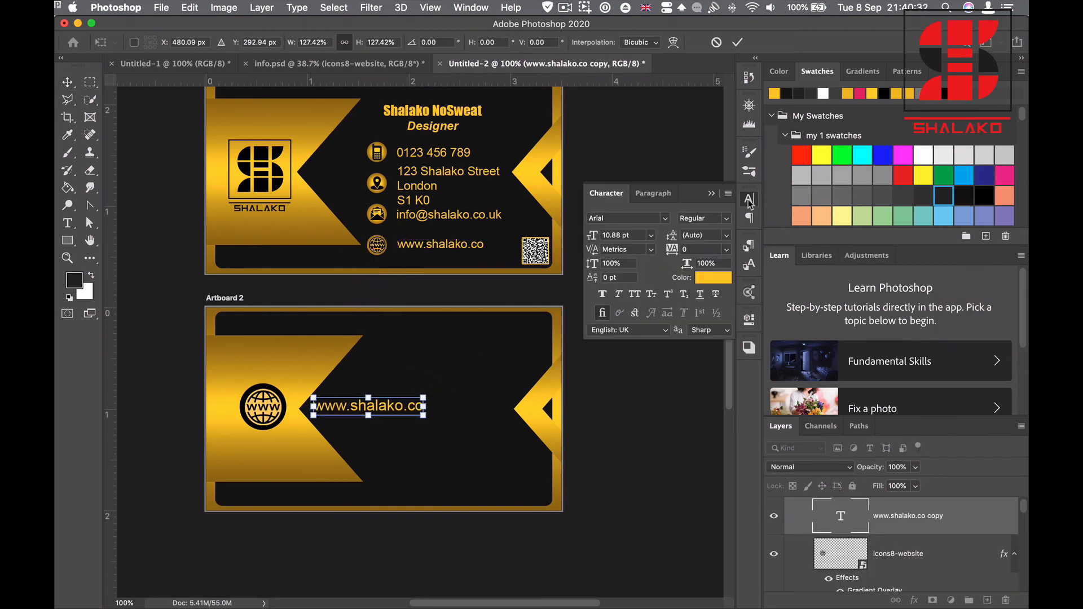
pyautogui.click(737, 42)
# Set the tracking of Artboard 2's web address to 440 and align it between the tips of the two gold chevrons
pyautogui.moveTo(674, 251); pyautogui.dragTo(687, 249)
pyautogui.moveTo(439, 409); pyautogui.dragTo(441, 416)
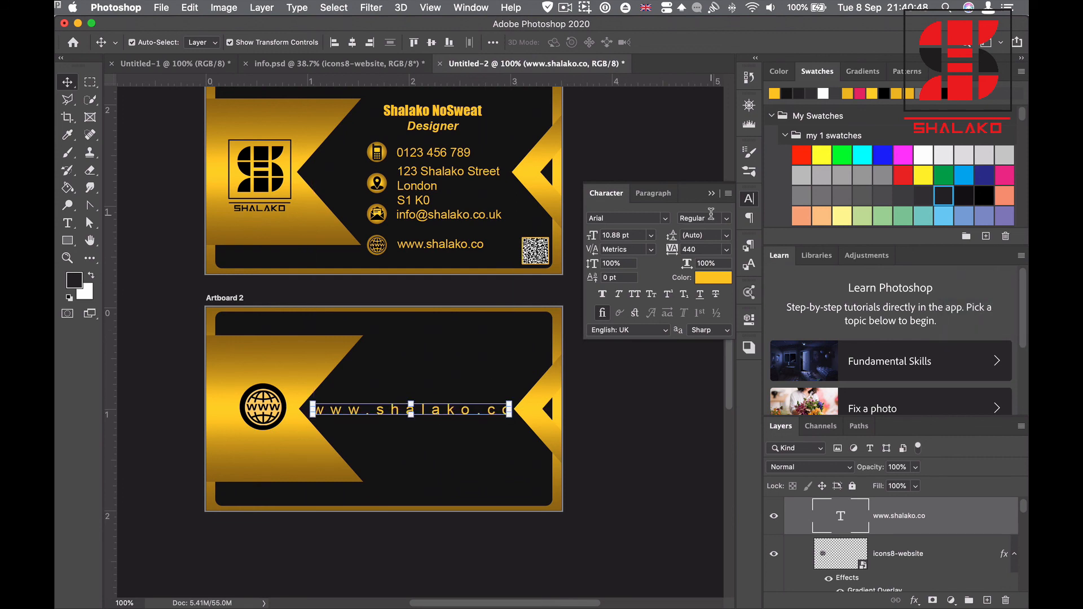
pyautogui.click(711, 194)
pyautogui.click(603, 320)
pyautogui.scroll(3, 590, 362)
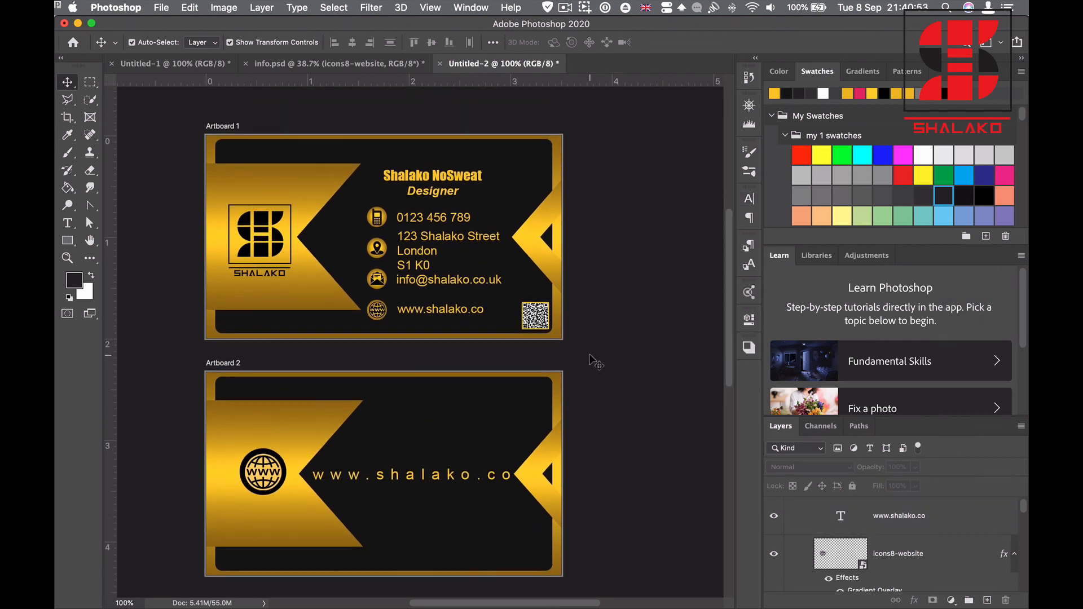